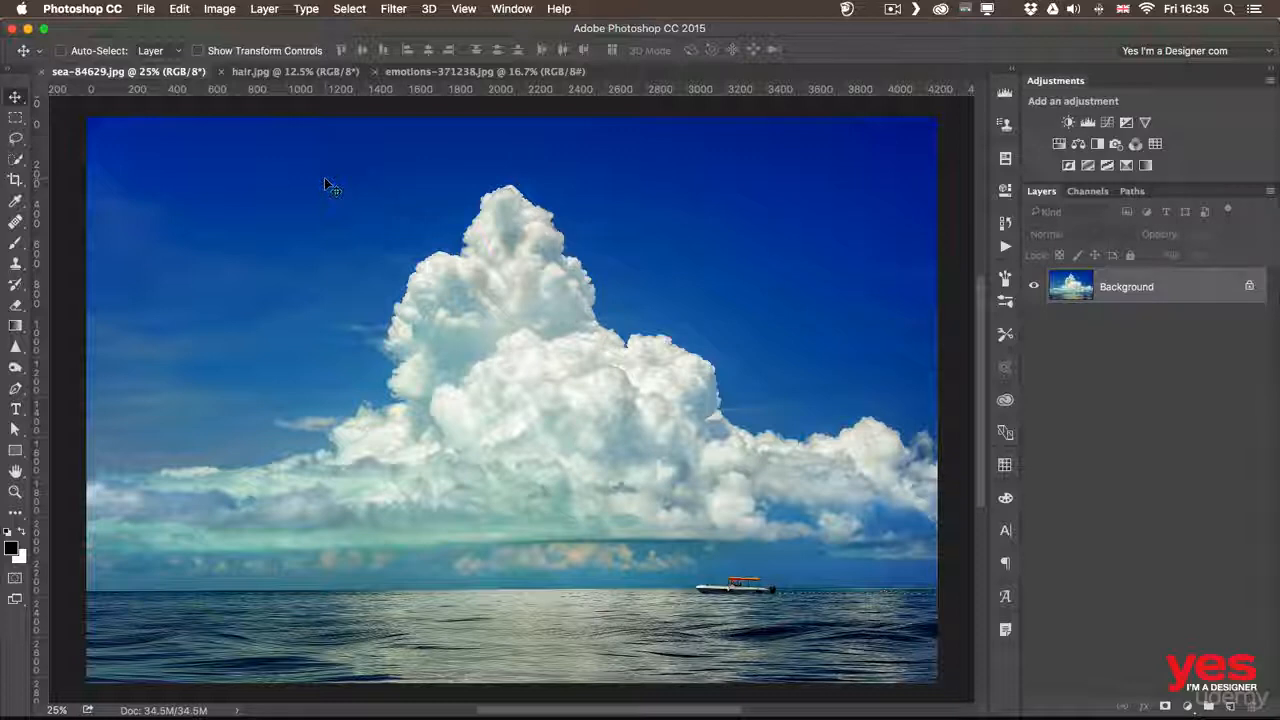
# Step: Convert the Background layer for Smart Filters and open the Liquify filter with Advanced Mode enabled
pyautogui.click(394, 10)
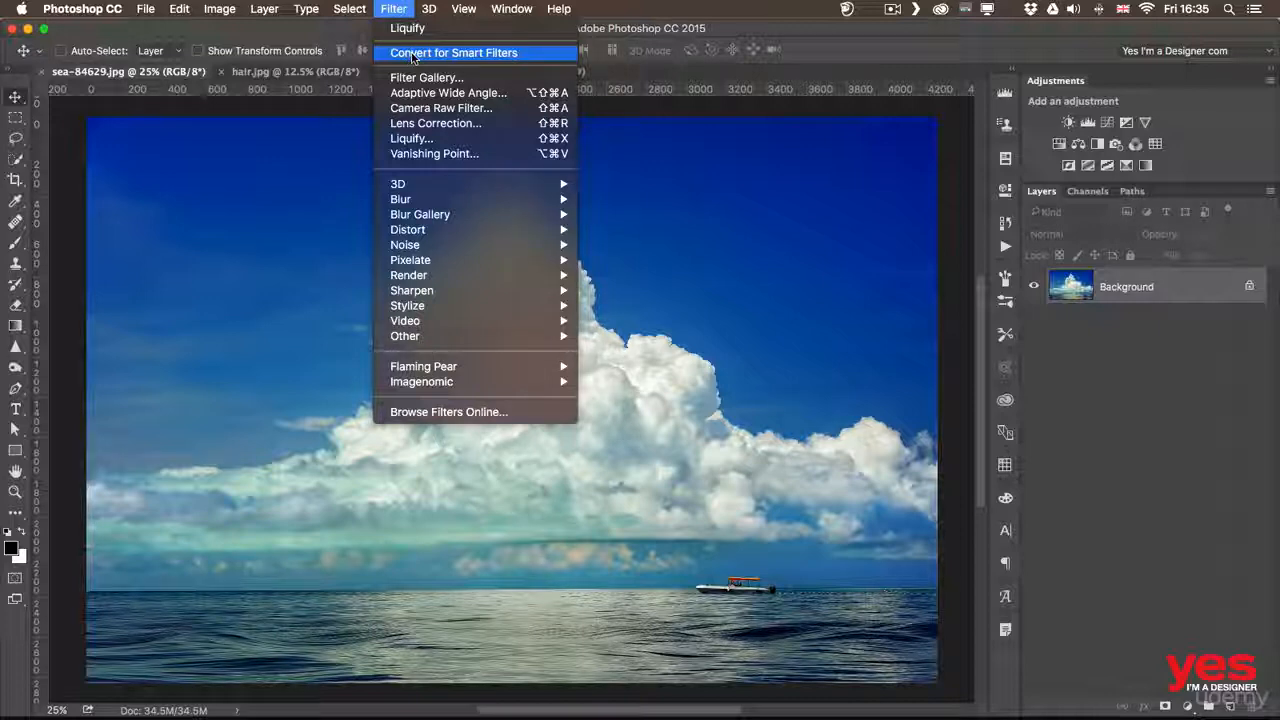
pyautogui.click(420, 52)
pyautogui.click(394, 10)
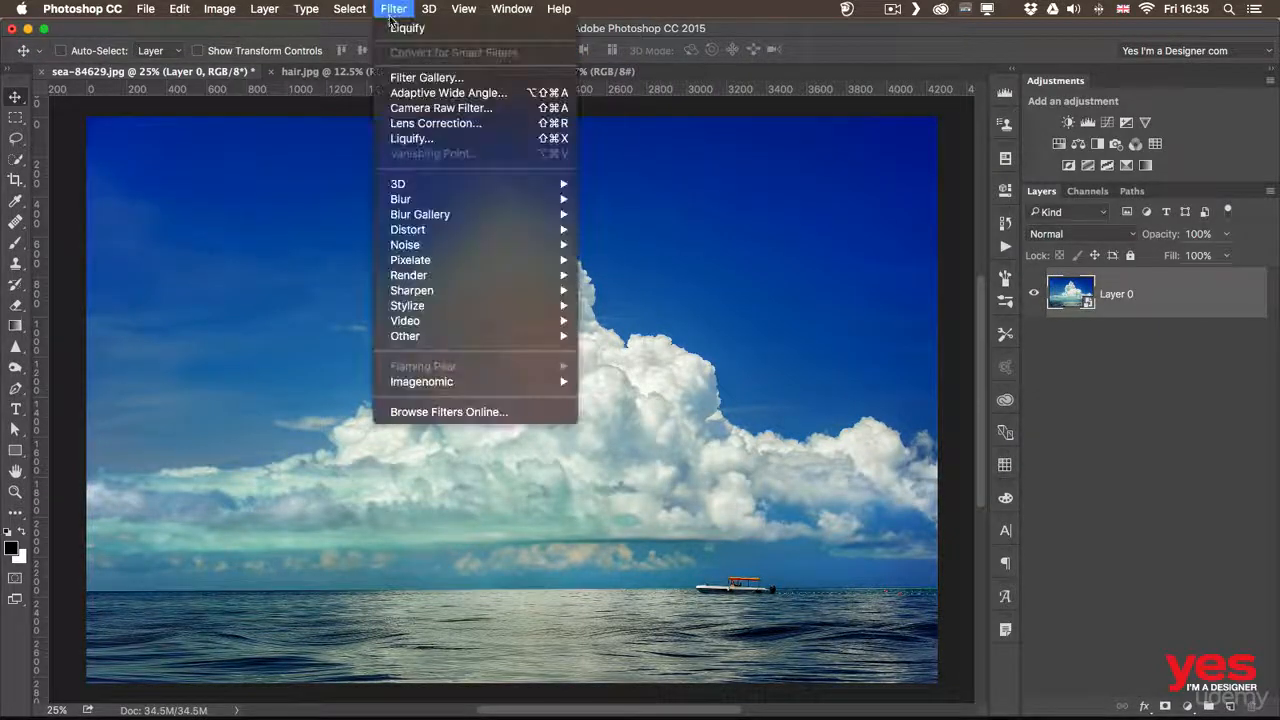
pyautogui.click(420, 140)
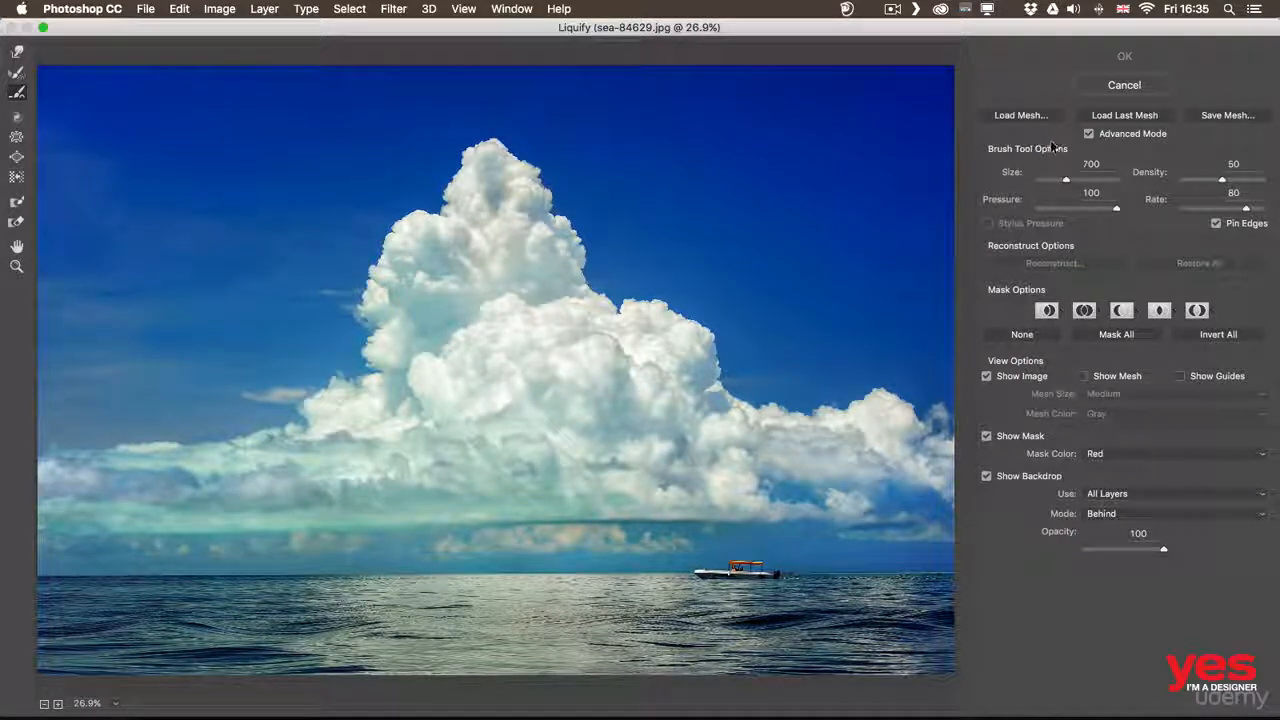
pyautogui.click(1089, 134)
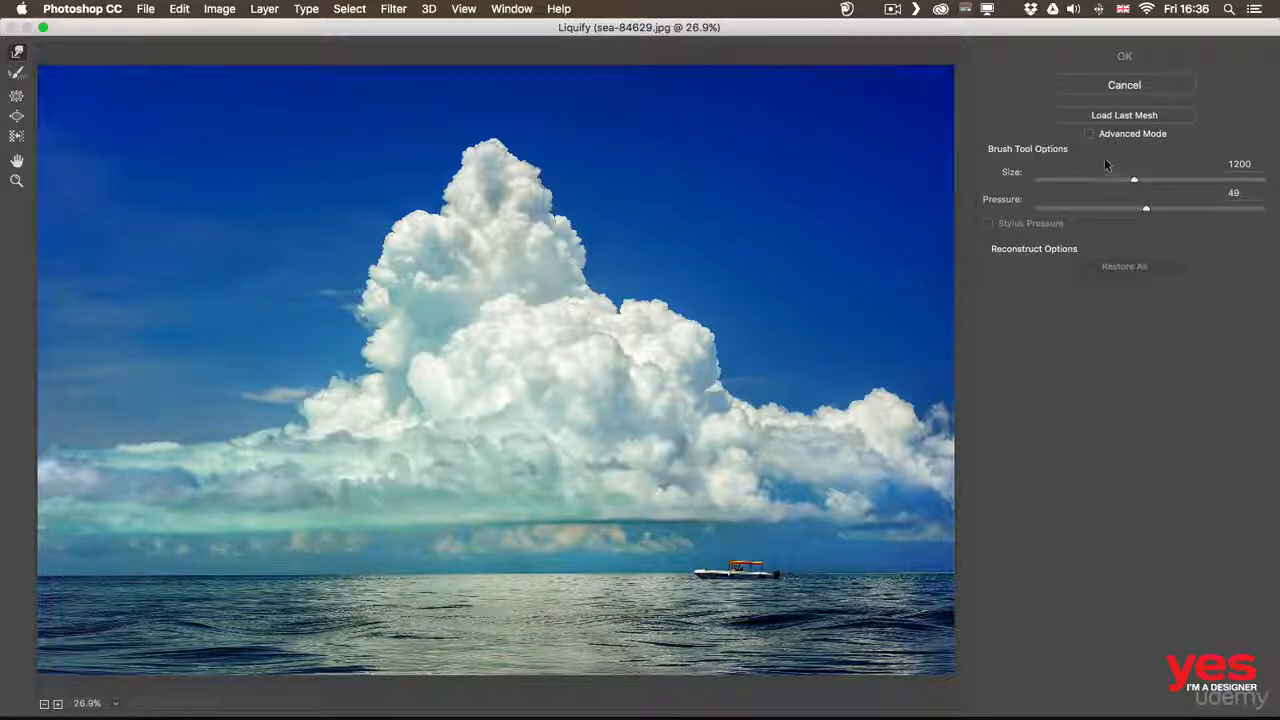
pyautogui.click(1089, 134)
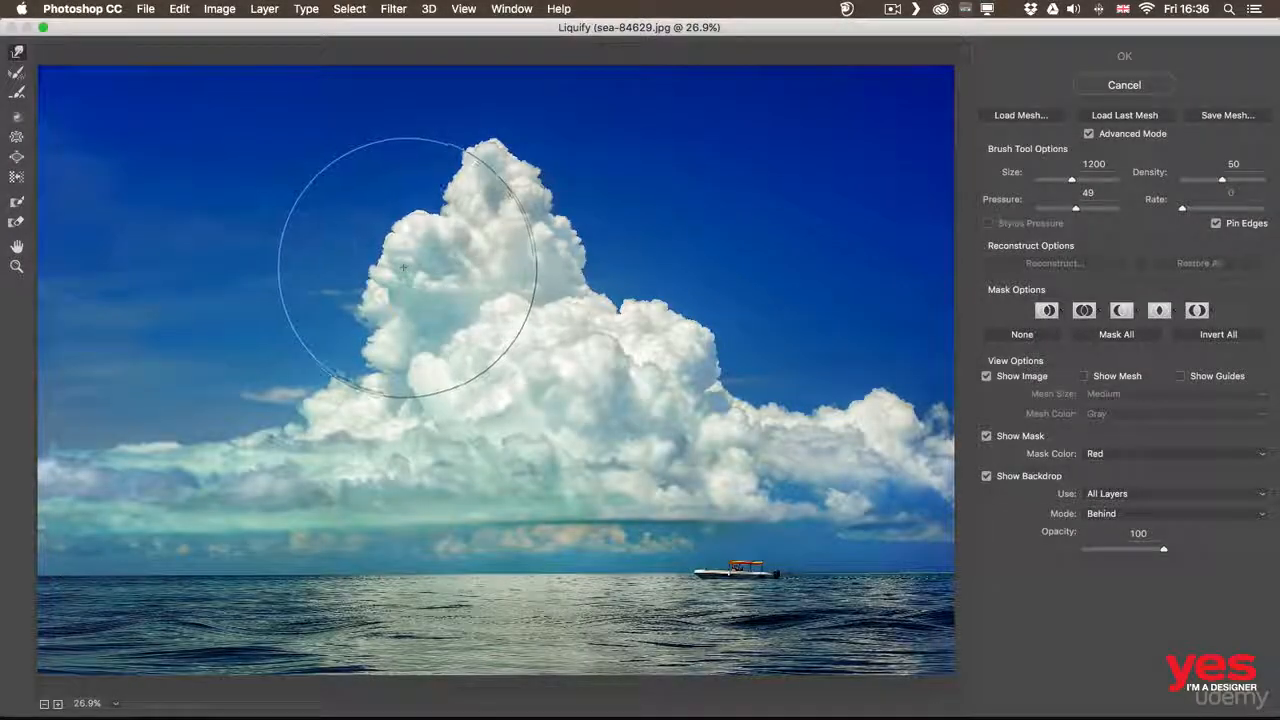
# Step: Push the big cloud's left, right and upper edges outward with the Forward Warp tool at brush size 1200
pyautogui.moveTo(395, 258)
pyautogui.mouseDown()
pyautogui.moveTo(362, 247)
pyautogui.moveTo(367, 271)
pyautogui.moveTo(406, 267)
pyautogui.moveTo(382, 266)
pyautogui.mouseUp()
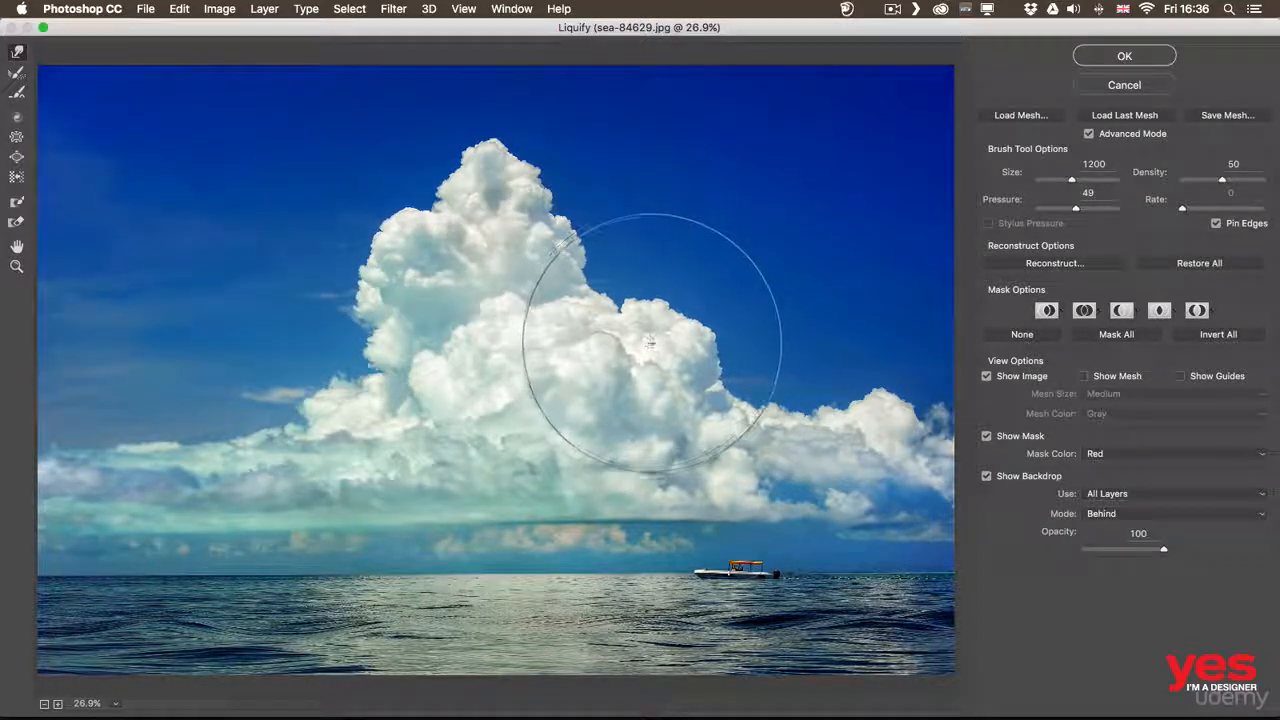
pyautogui.moveTo(652, 345); pyautogui.dragTo(678, 310)
pyautogui.moveTo(553, 252); pyautogui.dragTo(584, 225)
pyautogui.moveTo(494, 192); pyautogui.dragTo(497, 162)
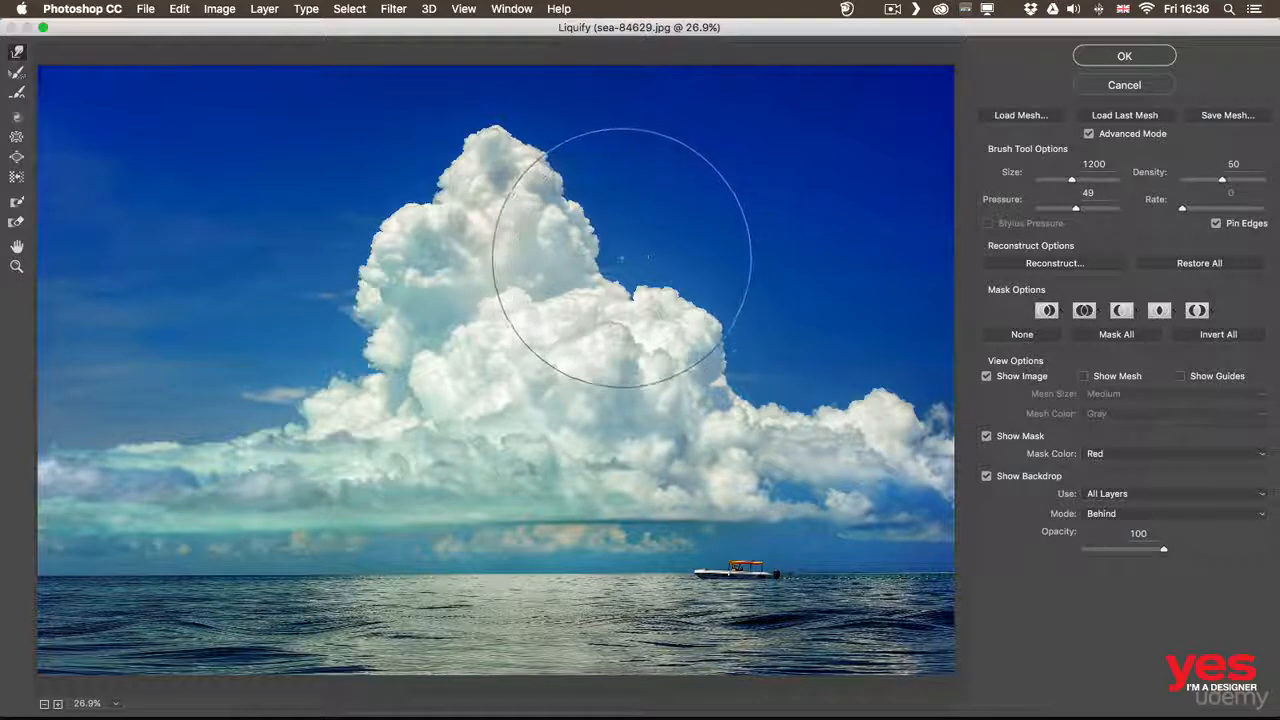
# Step: Show the distortion mesh and push the cloud's left edge further outward with the Forward Warp tool
pyautogui.click(1098, 378)
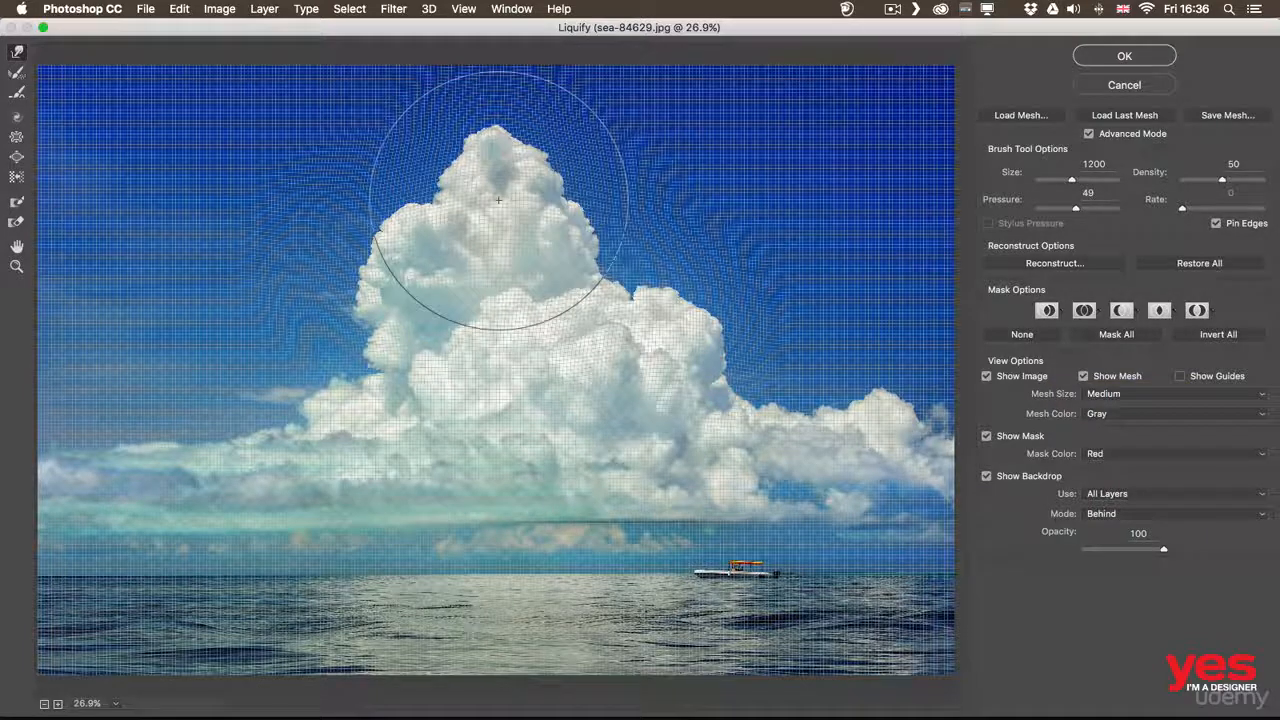
pyautogui.press('super+equal')
pyautogui.press('super+equal')
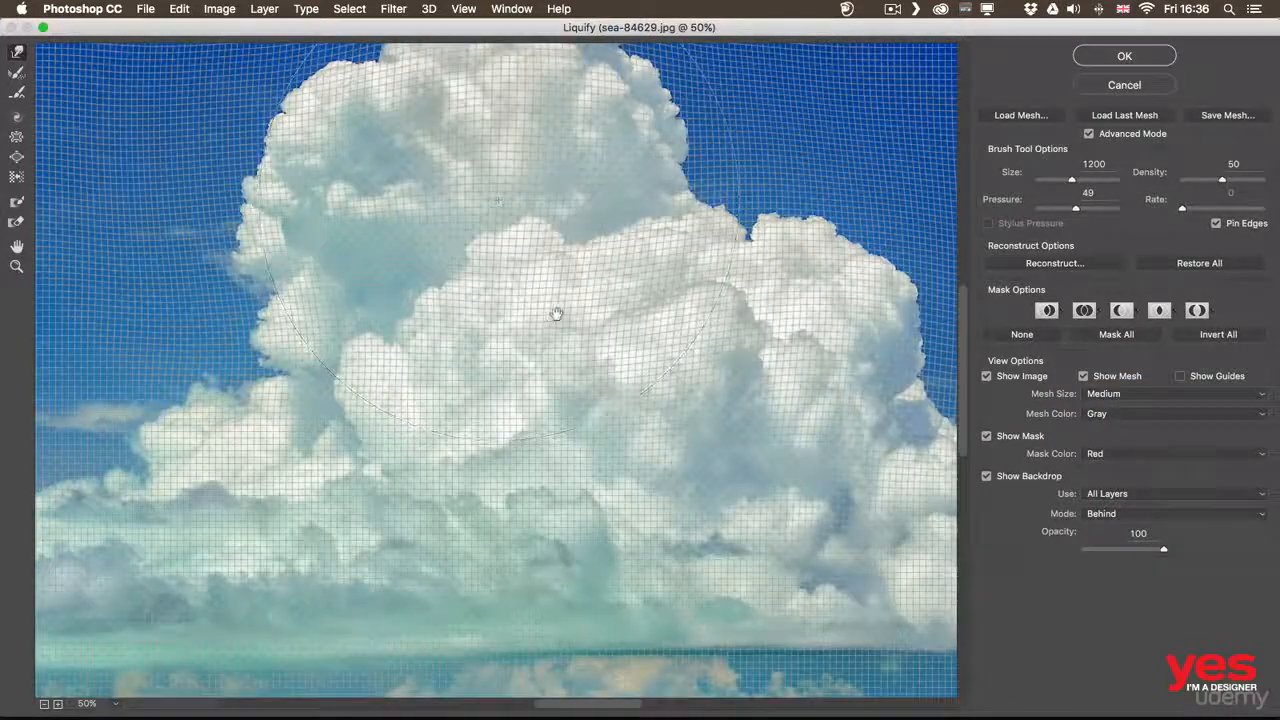
pyautogui.moveTo(557, 314); pyautogui.dragTo(586, 460)
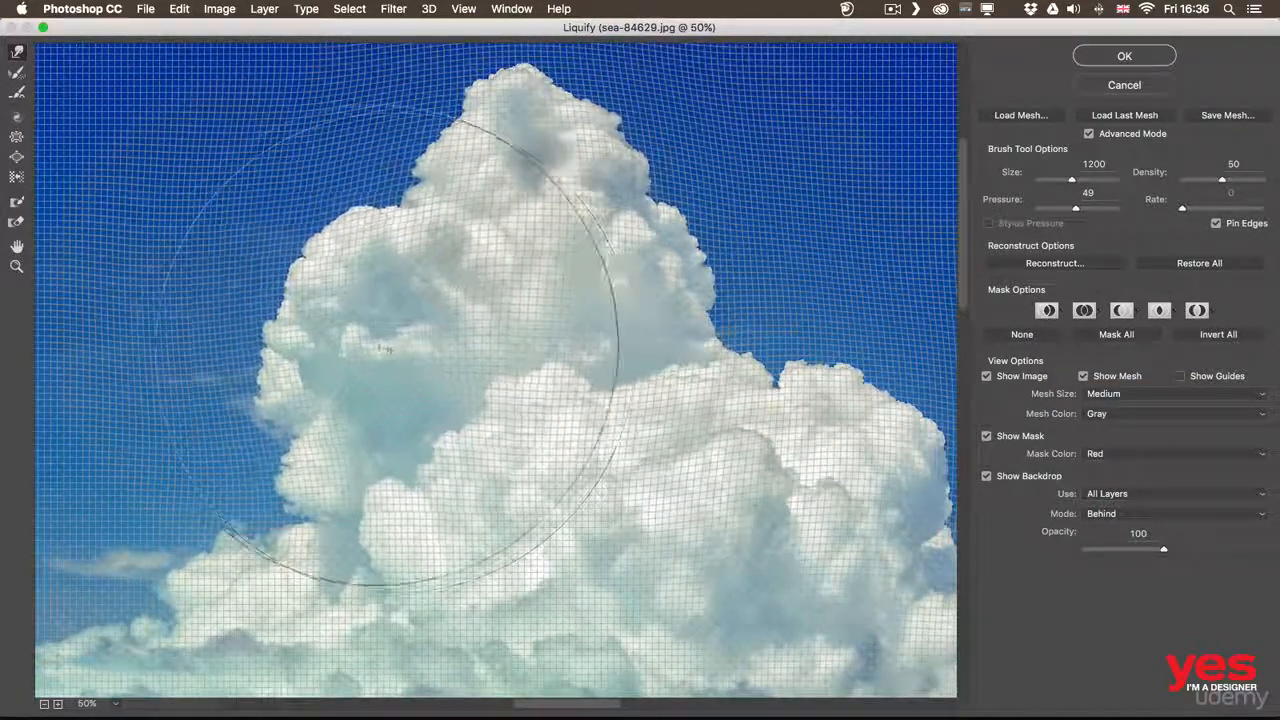
pyautogui.moveTo(385, 348); pyautogui.dragTo(343, 352)
pyautogui.moveTo(341, 440); pyautogui.dragTo(278, 433)
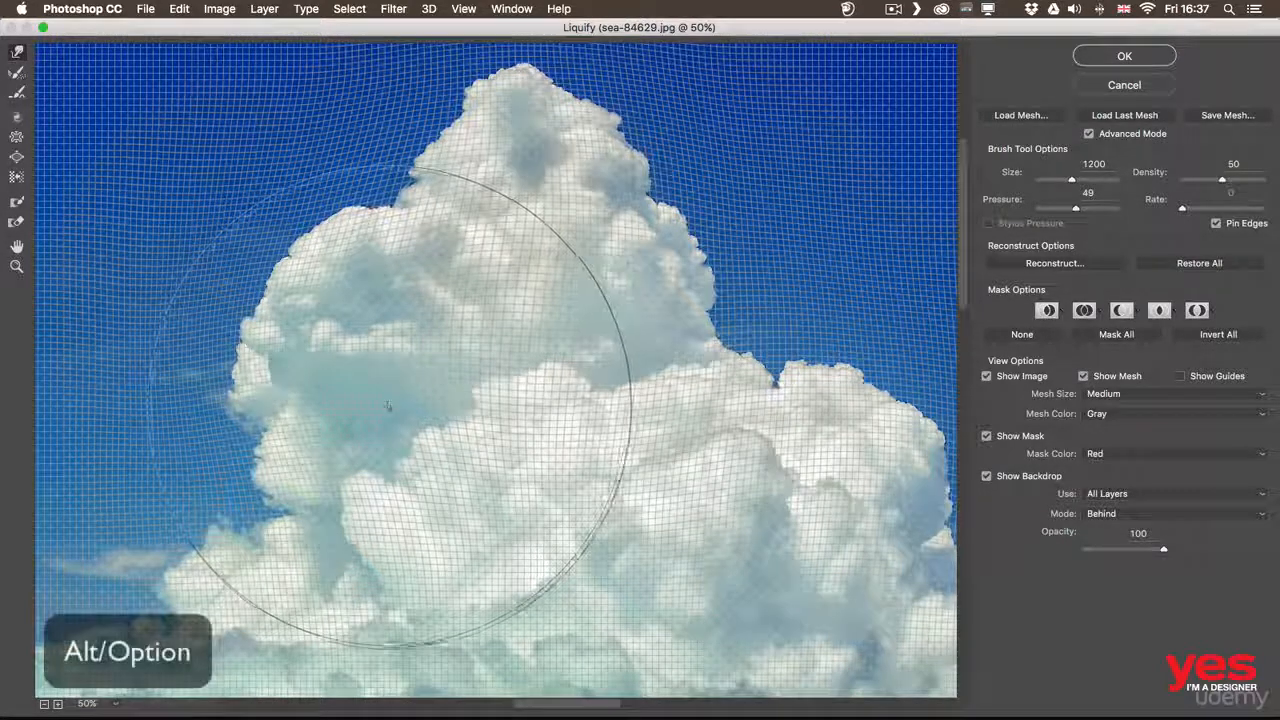
# Step: Reconstruct the warped cloud, restoring all distortions, and turn off the mesh display
pyautogui.moveTo(372, 374)
pyautogui.mouseDown()
pyautogui.moveTo(370, 356)
pyautogui.moveTo(343, 358)
pyautogui.moveTo(328, 420)
pyautogui.moveTo(415, 440)
pyautogui.moveTo(330, 281)
pyautogui.moveTo(257, 388)
pyautogui.moveTo(210, 327)
pyautogui.moveTo(278, 390)
pyautogui.moveTo(503, 272)
pyautogui.moveTo(800, 400)
pyautogui.moveTo(600, 300)
pyautogui.mouseUp()
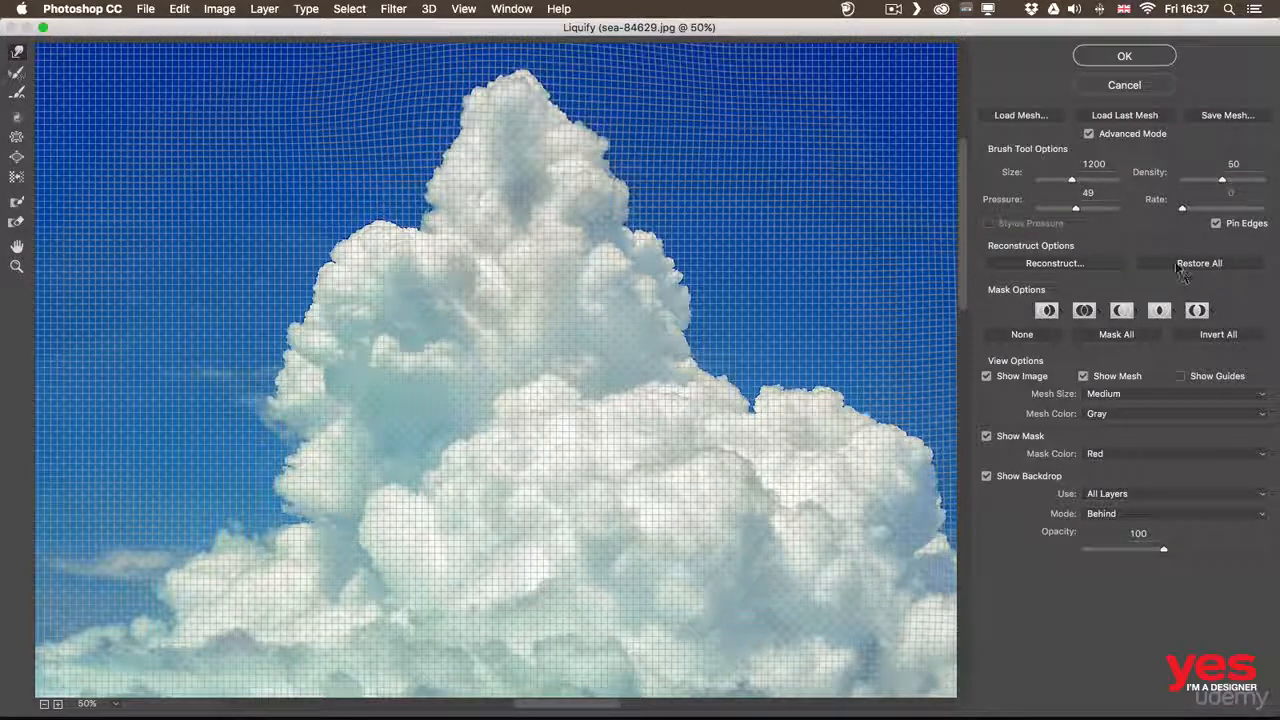
pyautogui.click(1199, 263)
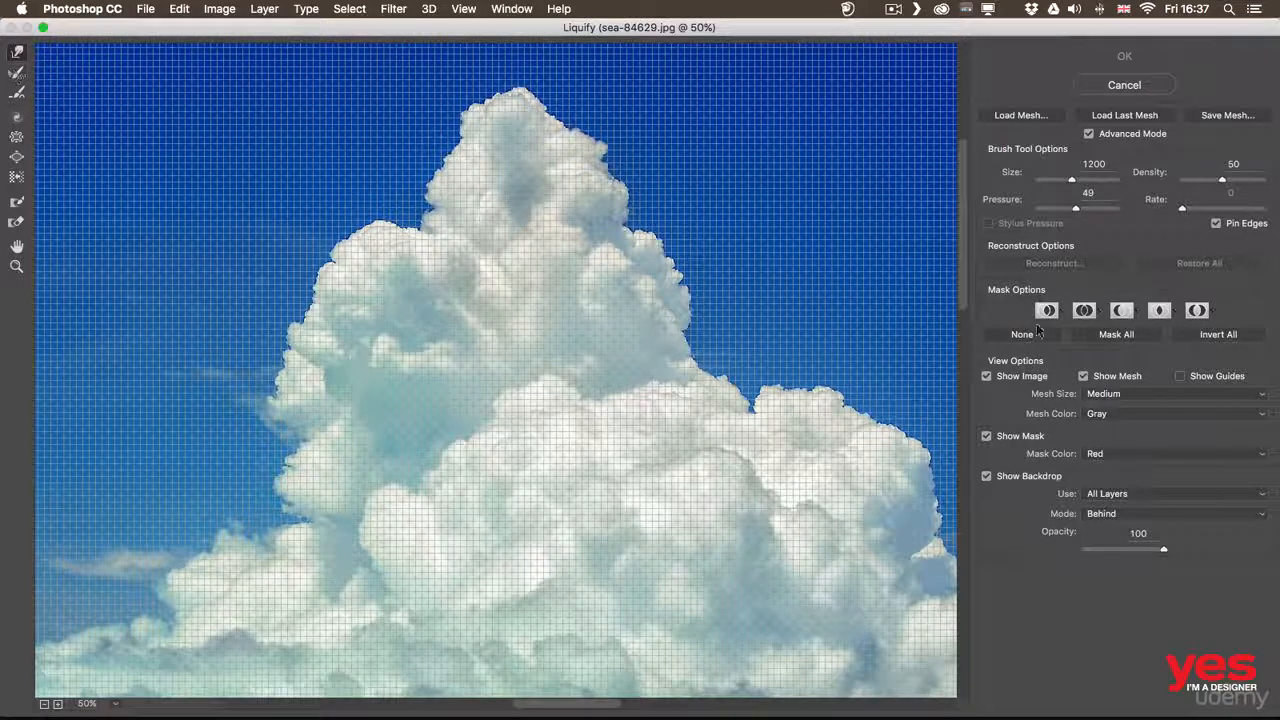
pyautogui.click(1116, 380)
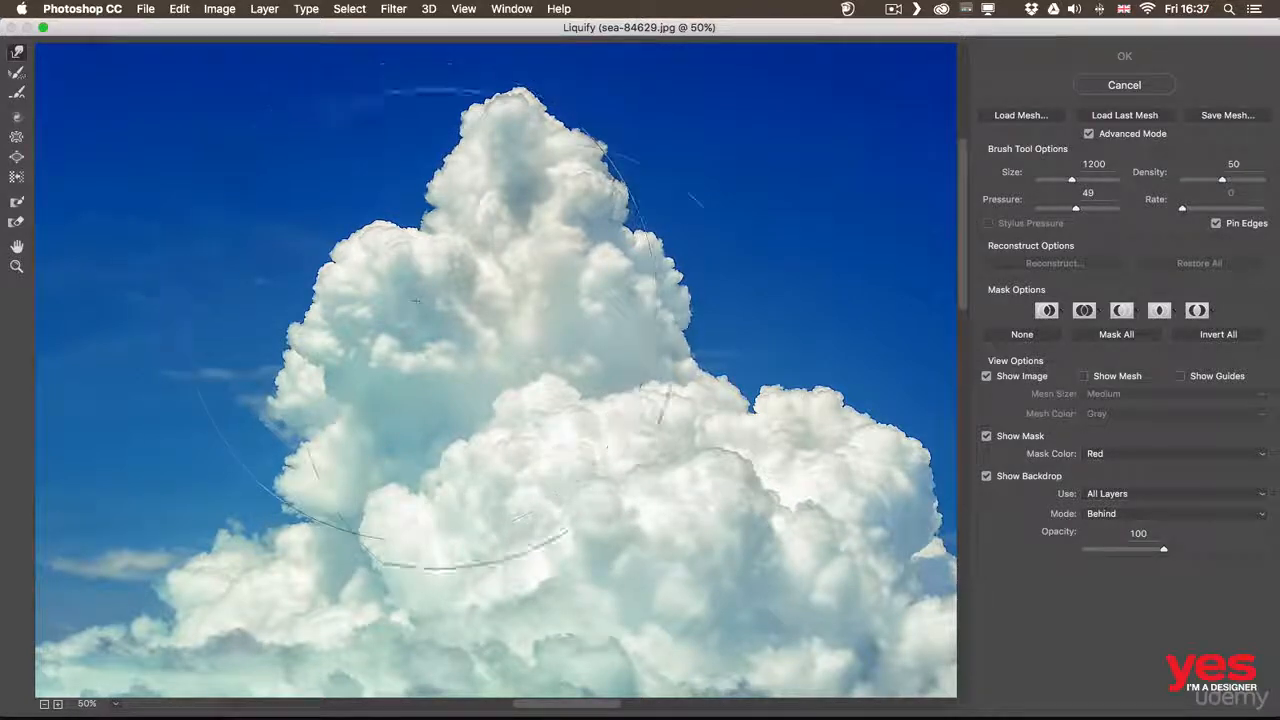
# Step: Adjust the Forward Warp brush to size 521 and pressure 49
pyautogui.moveTo(556, 355)
pyautogui.mouseDown()
pyautogui.moveTo(412, 344)
pyautogui.moveTo(376, 360)
pyautogui.mouseUp()
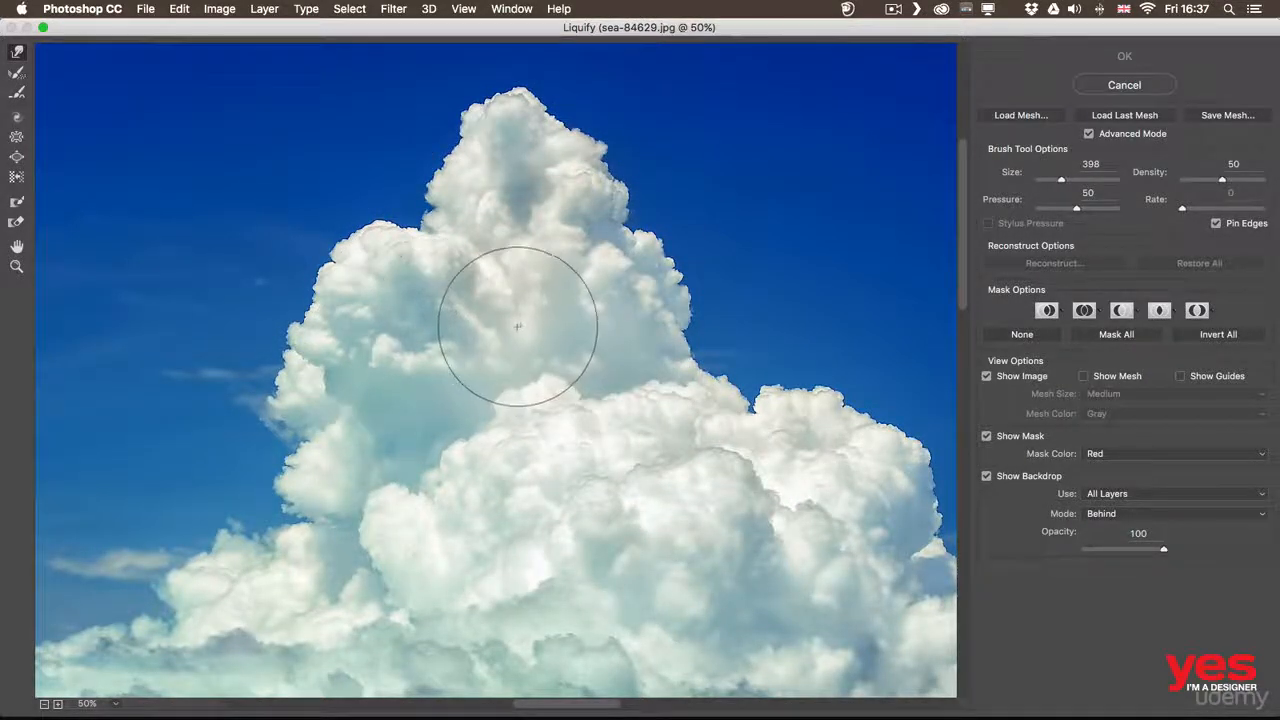
pyautogui.press('[')
pyautogui.press('[')
pyautogui.press(']')
pyautogui.press(']')
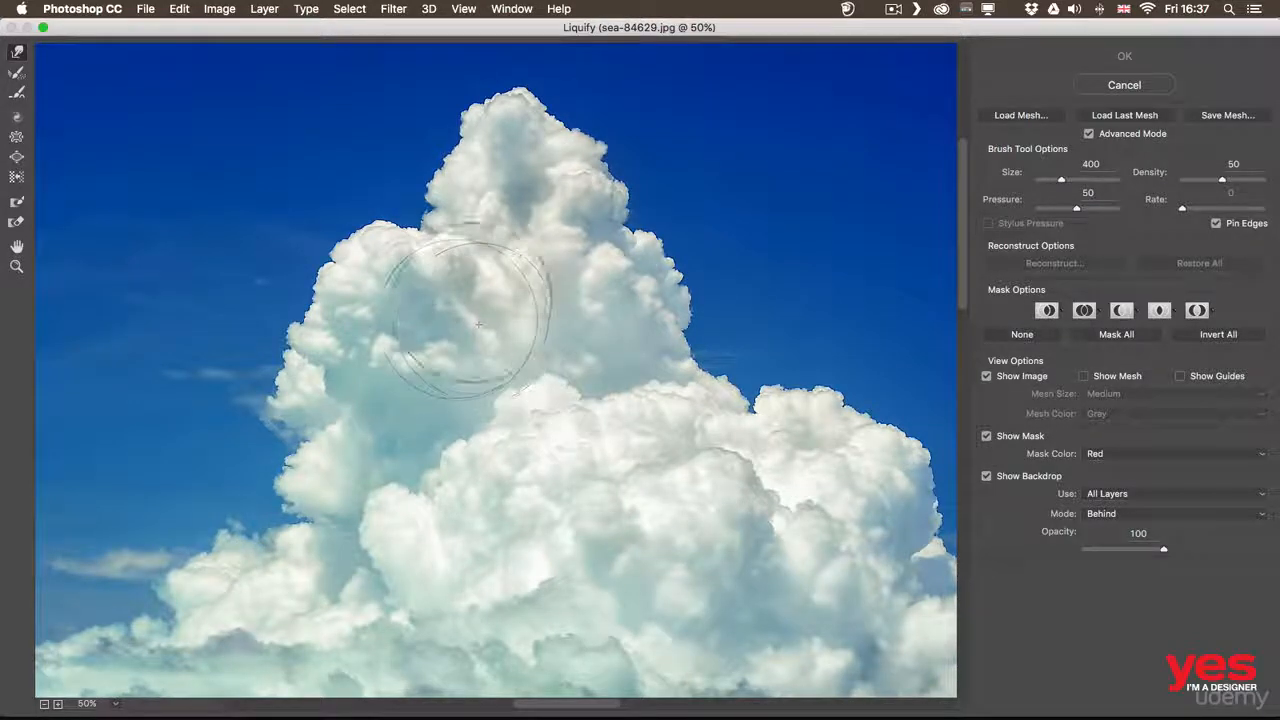
pyautogui.moveTo(489, 319)
pyautogui.mouseDown()
pyautogui.moveTo(458, 321)
pyautogui.moveTo(546, 323)
pyautogui.moveTo(412, 327)
pyautogui.mouseUp()
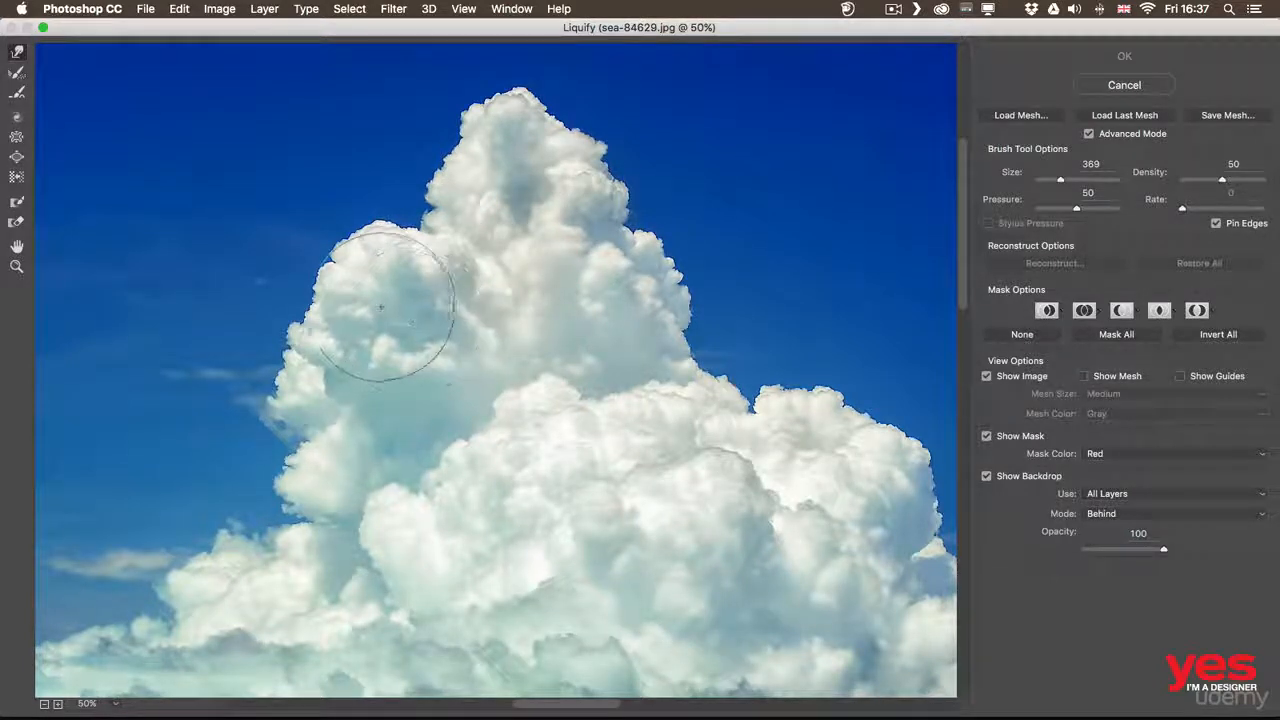
pyautogui.moveTo(373, 305)
pyautogui.mouseDown()
pyautogui.moveTo(417, 297)
pyautogui.moveTo(425, 277)
pyautogui.mouseUp()
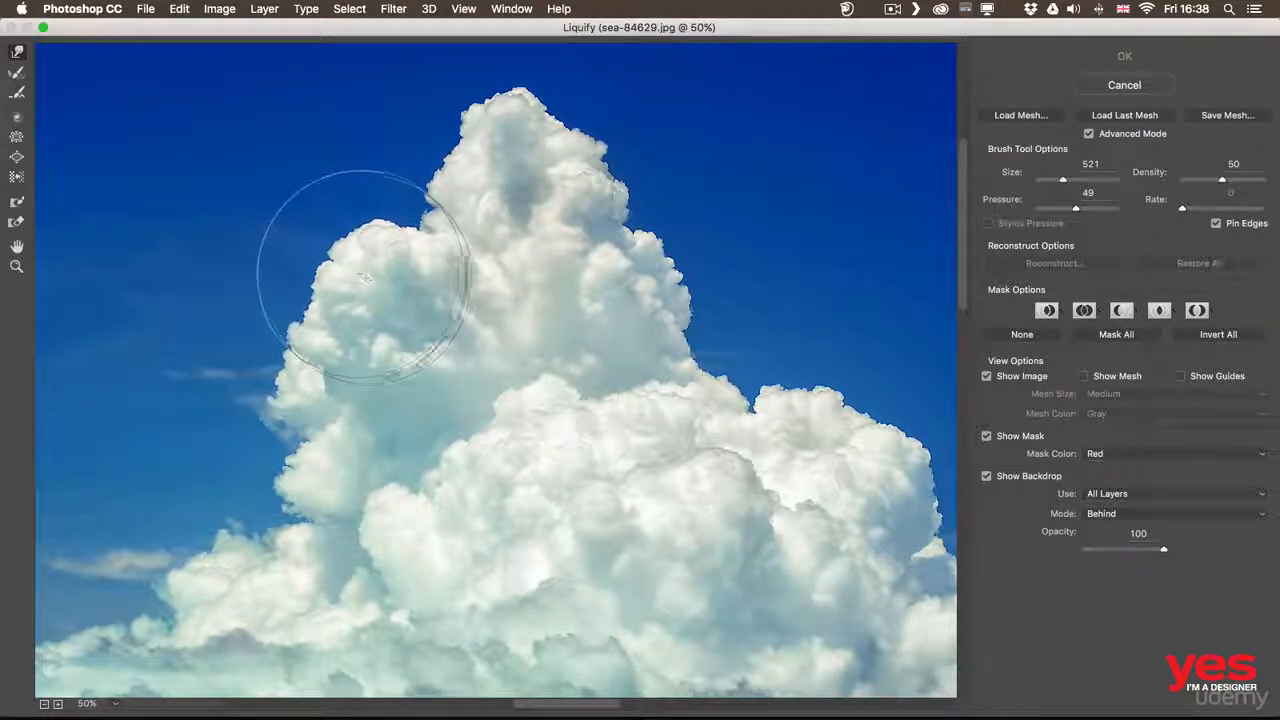
# Step: Push the left side of the upper cloud outward with several Forward Warp strokes to make it fuller
pyautogui.moveTo(363, 274); pyautogui.dragTo(327, 250)
pyautogui.moveTo(319, 391); pyautogui.dragTo(270, 390)
pyautogui.moveTo(314, 477); pyautogui.dragTo(271, 475)
pyautogui.moveTo(415, 376); pyautogui.dragTo(364, 371)
pyautogui.moveTo(421, 256); pyautogui.dragTo(400, 219)
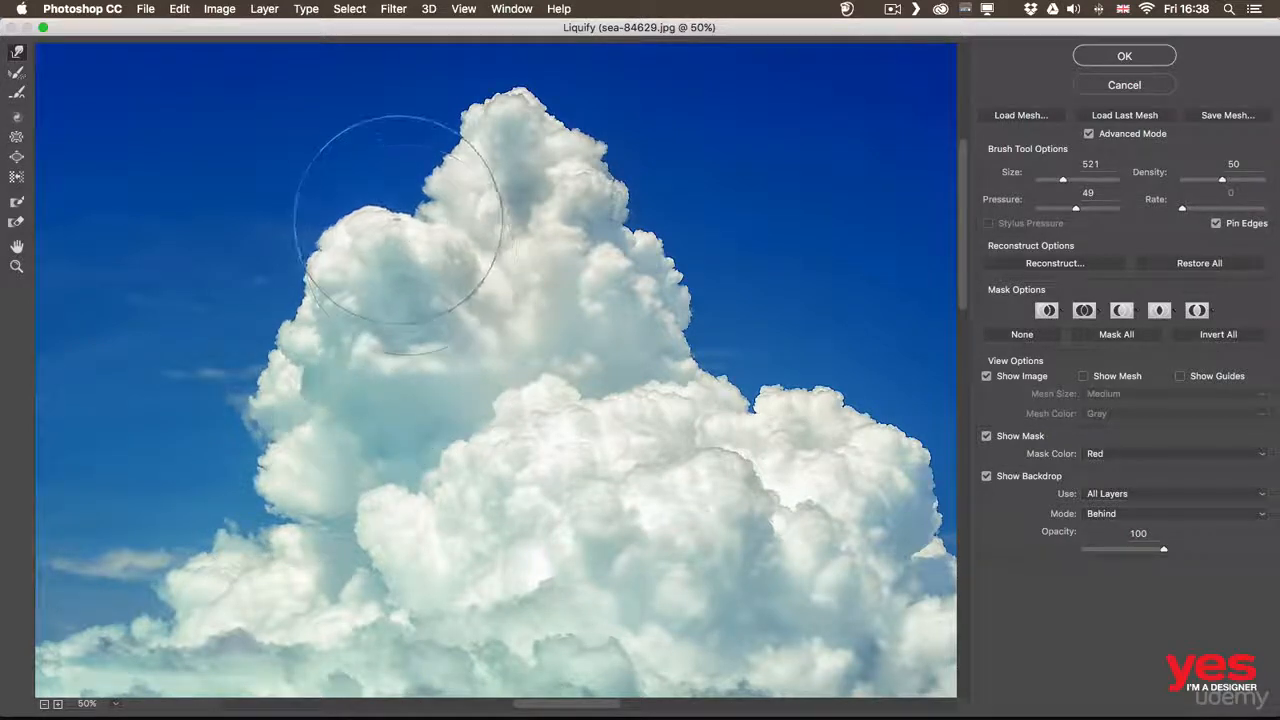
pyautogui.moveTo(323, 300); pyautogui.dragTo(289, 326)
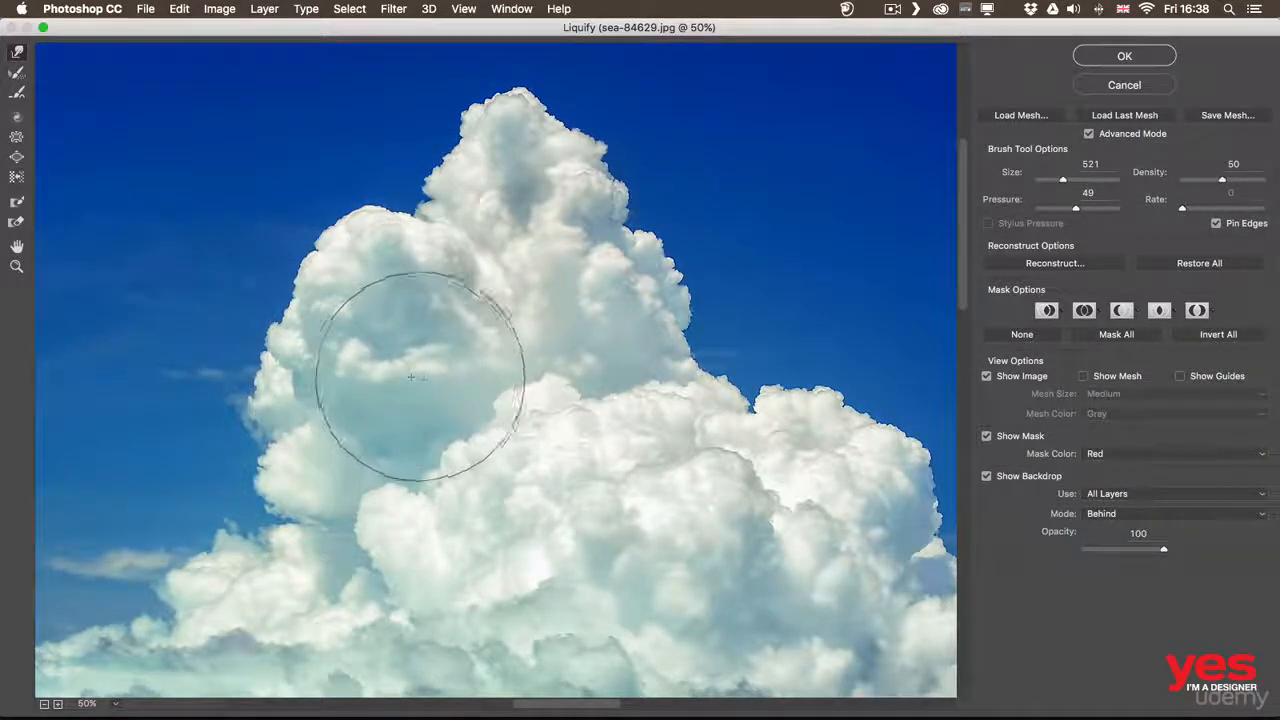
pyautogui.moveTo(427, 240)
pyautogui.mouseDown()
pyautogui.moveTo(414, 216)
pyautogui.moveTo(278, 292)
pyautogui.mouseUp()
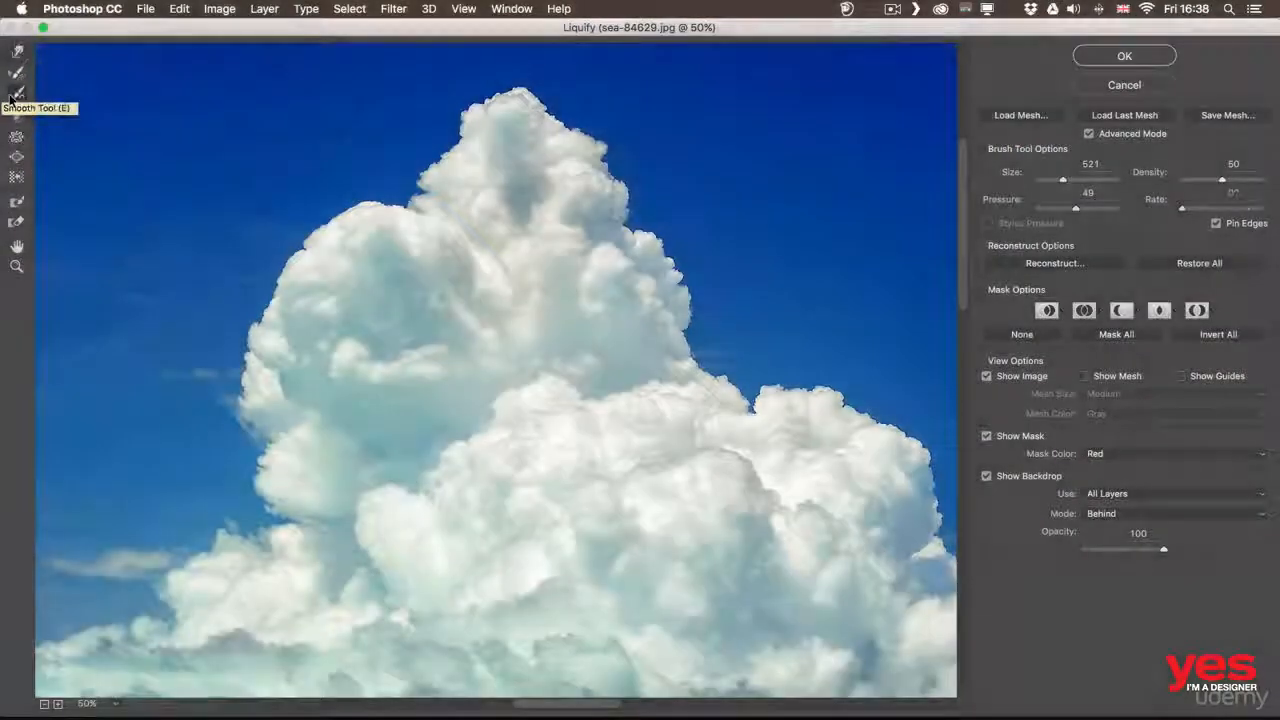
# Step: Smooth the warped left cloud edge with the Smooth tool, and twirl the right side below the peak at brush size 700
pyautogui.click(17, 92)
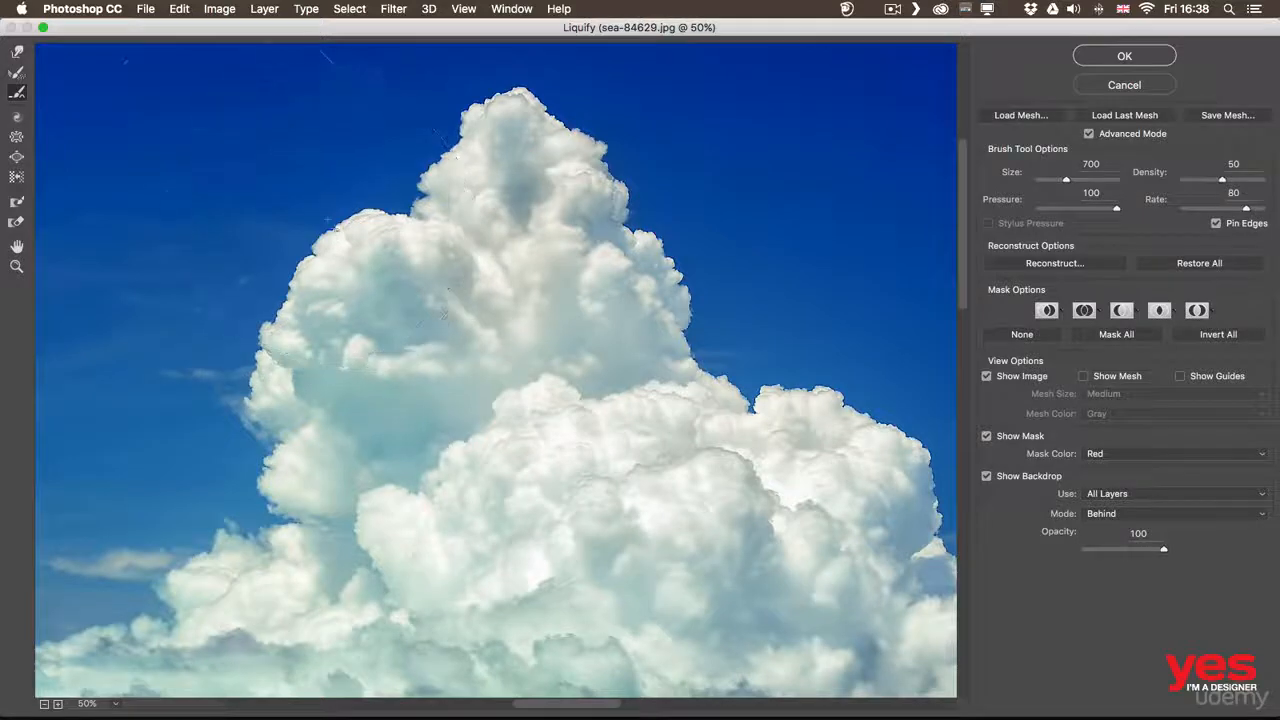
pyautogui.click(16, 117)
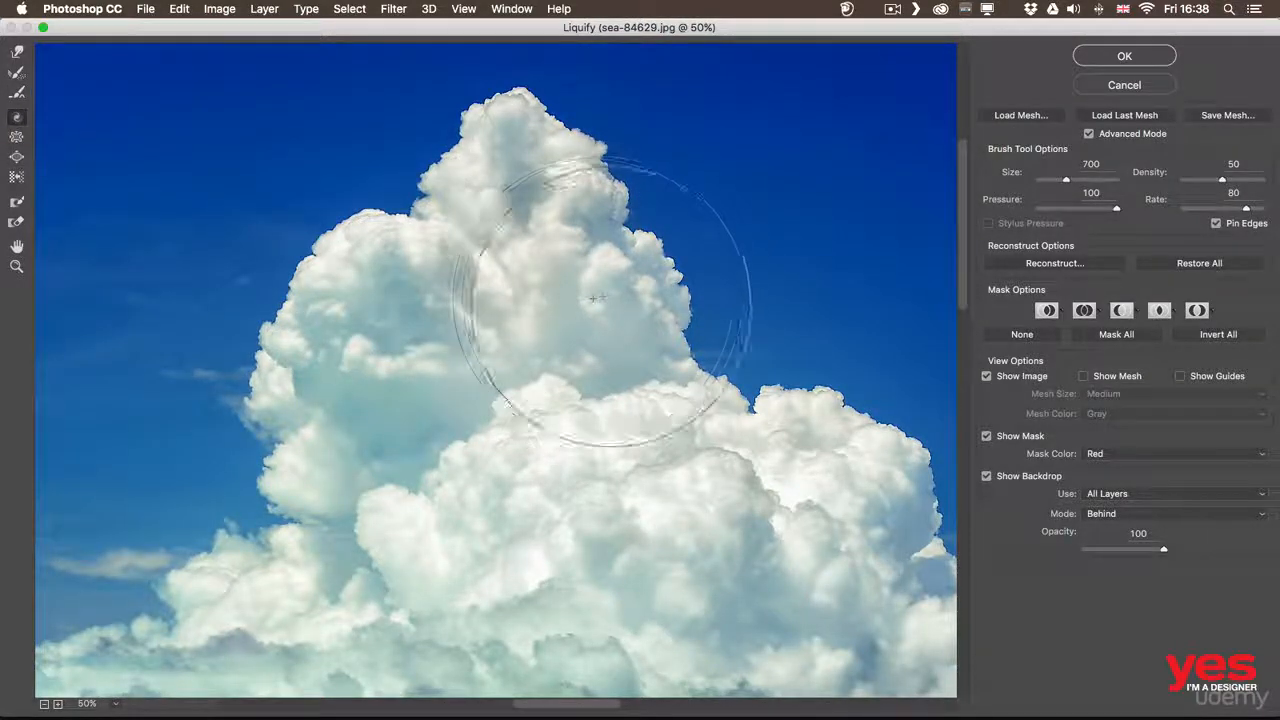
pyautogui.moveTo(618, 311)
pyautogui.mouseDown()
pyautogui.moveTo(608, 294)
pyautogui.moveTo(613, 308)
pyautogui.mouseUp()
pyautogui.press('alt')
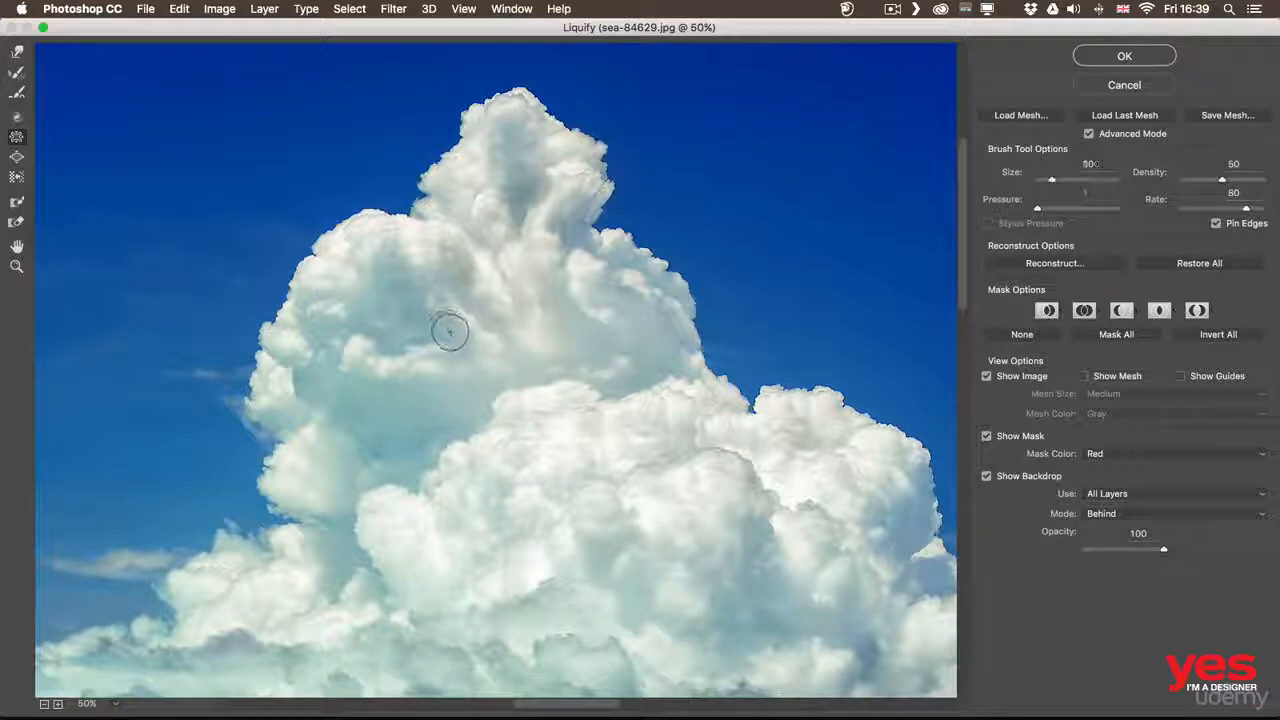
# Step: Shrink the detail in the upper-left cloud with the Pucker tool at brush size 700
pyautogui.press(']')
pyautogui.press(']')
pyautogui.press(']')
pyautogui.press(']')
pyautogui.press(']')
pyautogui.press(']')
pyautogui.press(']')
pyautogui.press(']')
pyautogui.press(']')
pyautogui.press(']')
pyautogui.press(']')
pyautogui.press(']')
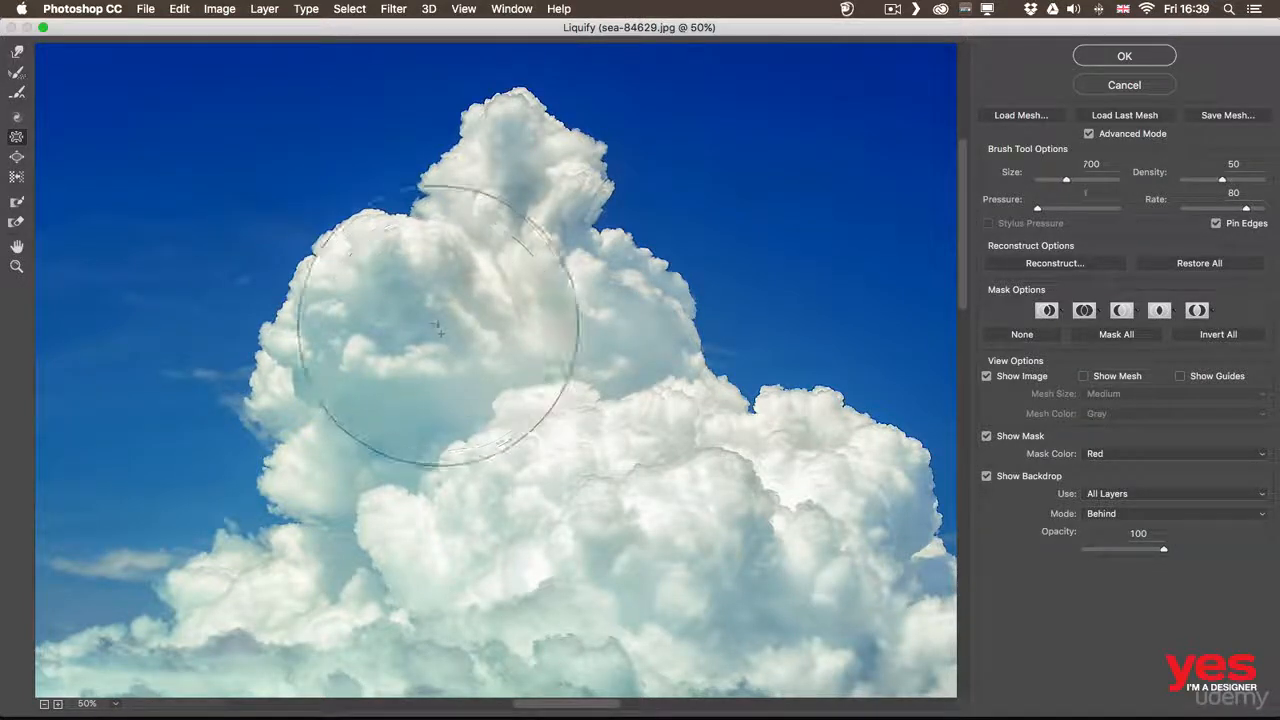
pyautogui.moveTo(368, 300)
pyautogui.mouseDown()
pyautogui.moveTo(357, 314)
pyautogui.moveTo(280, 270)
pyautogui.mouseUp()
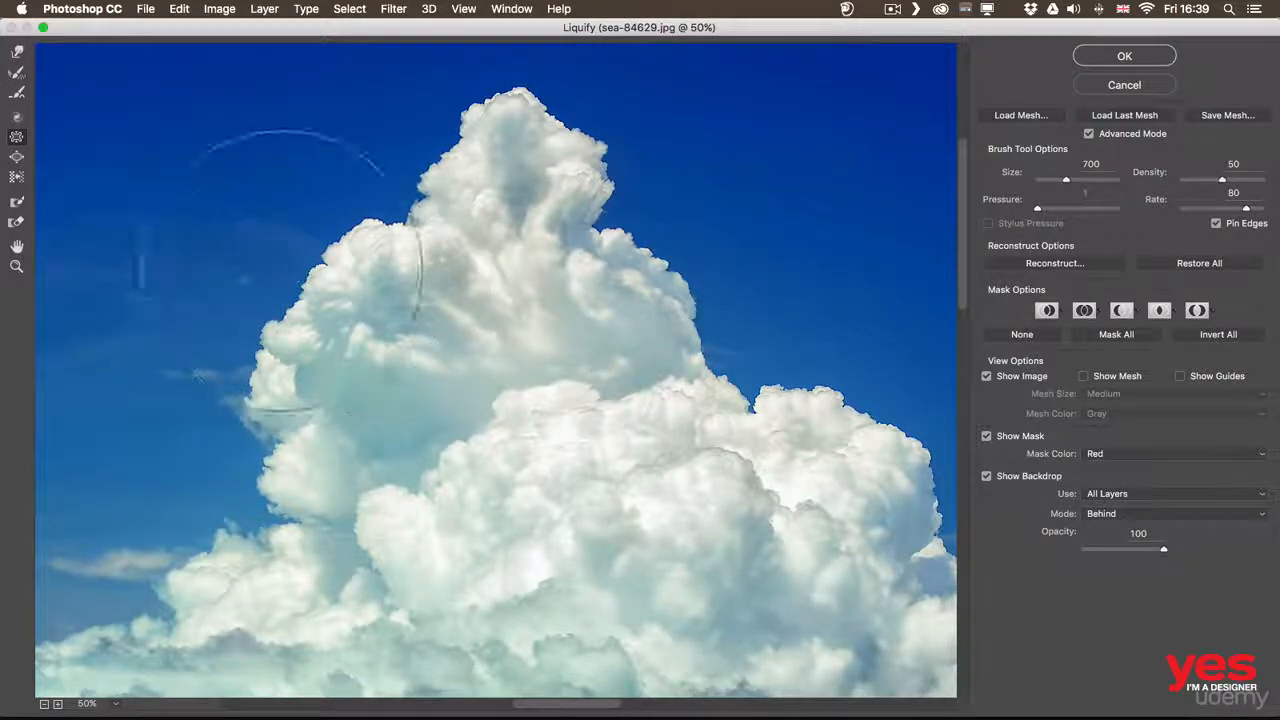
# Step: Enlarge parts of the cloud formation, including the lower-left puffs, with the Bloat tool at brush size 800
pyautogui.click(16, 158)
pyautogui.press(']')
pyautogui.moveTo(371, 329); pyautogui.dragTo(379, 316)
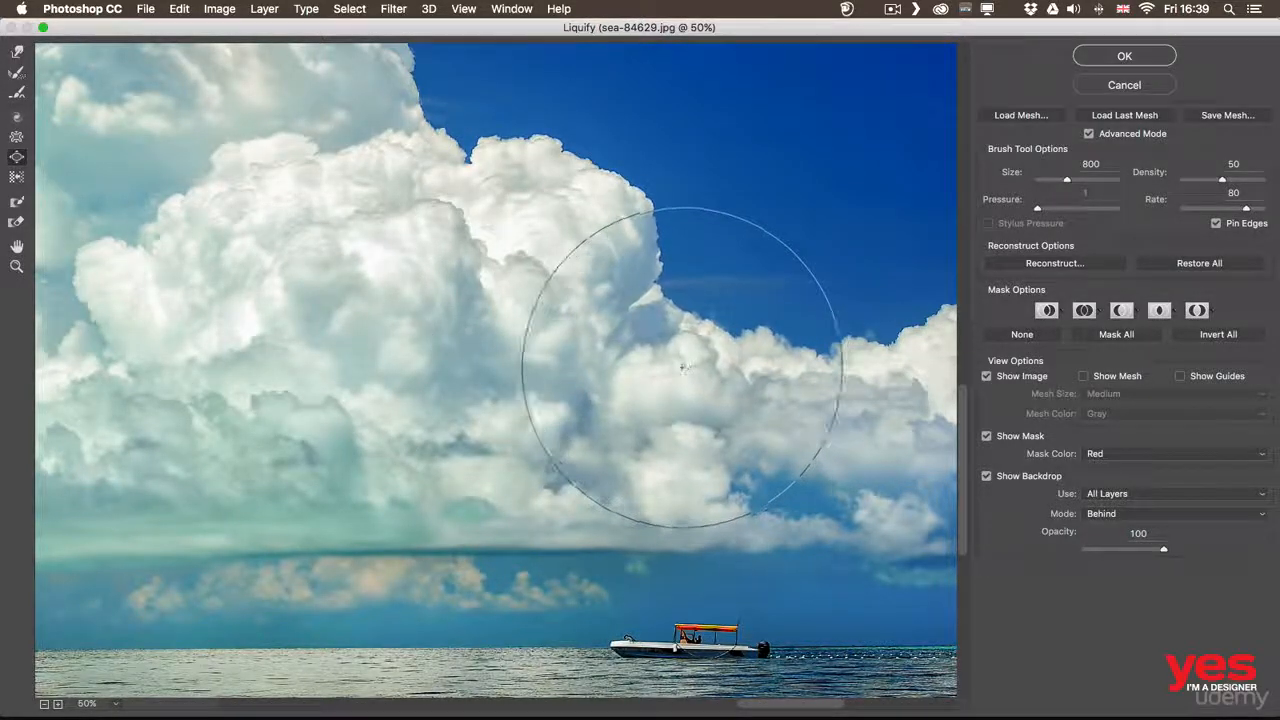
pyautogui.moveTo(268, 288)
pyautogui.mouseDown()
pyautogui.moveTo(229, 271)
pyautogui.moveTo(197, 343)
pyautogui.moveTo(606, 374)
pyautogui.mouseUp()
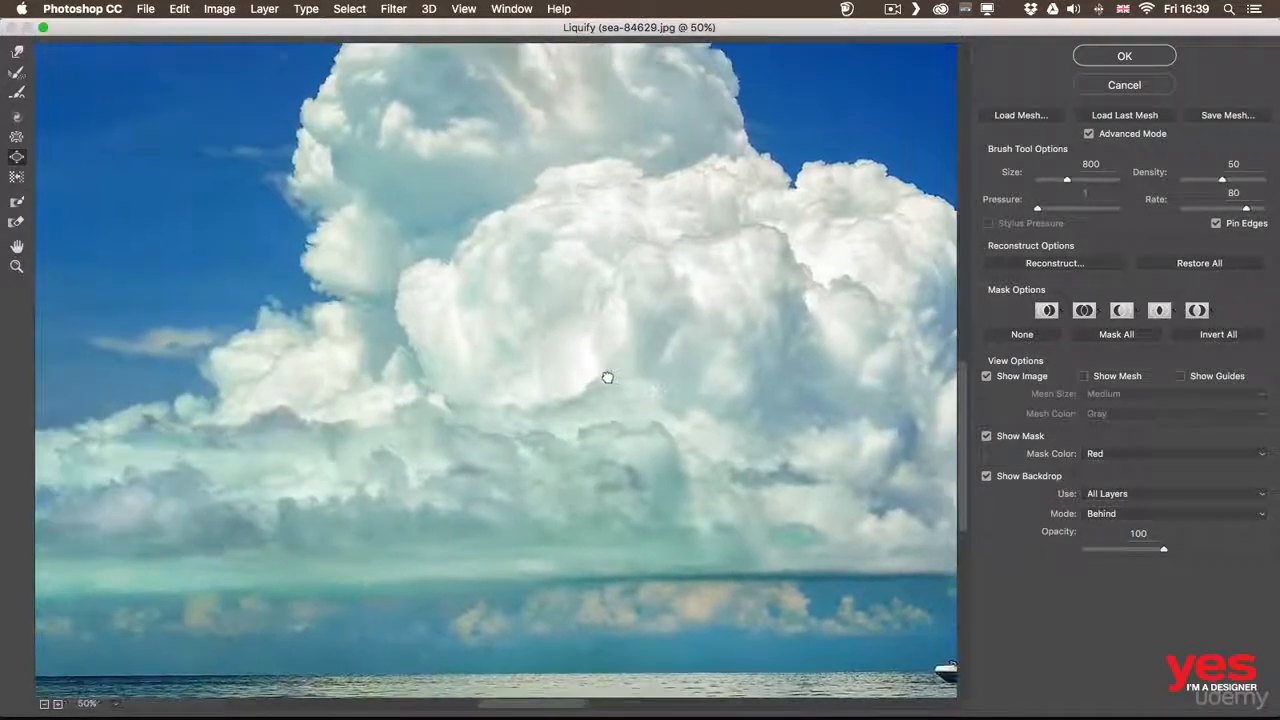
pyautogui.moveTo(309, 377)
pyautogui.mouseDown()
pyautogui.moveTo(400, 376)
pyautogui.moveTo(420, 343)
pyautogui.mouseUp()
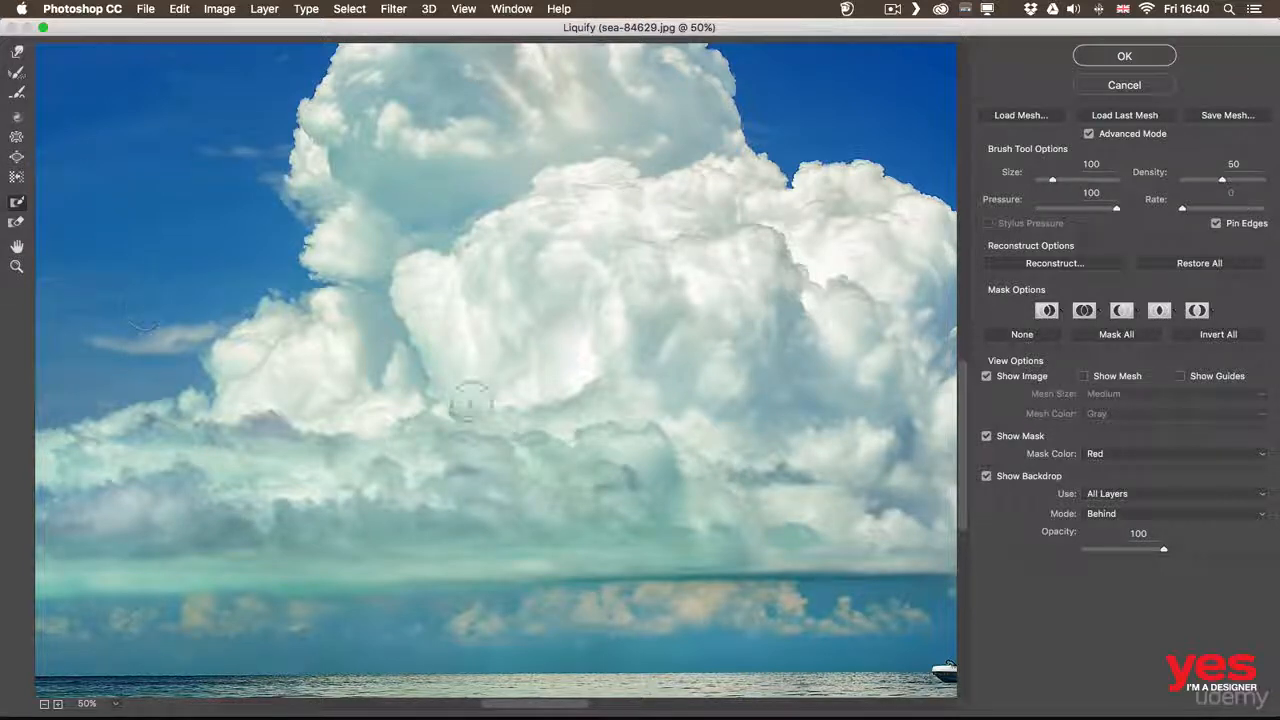
# Step: Protect the boat with a freeze mask at brush size 100 and warp the horizon and sea around it with Forward Warp
pyautogui.scroll(-3, 470, 400)
pyautogui.hscroll(5, 470, 400)
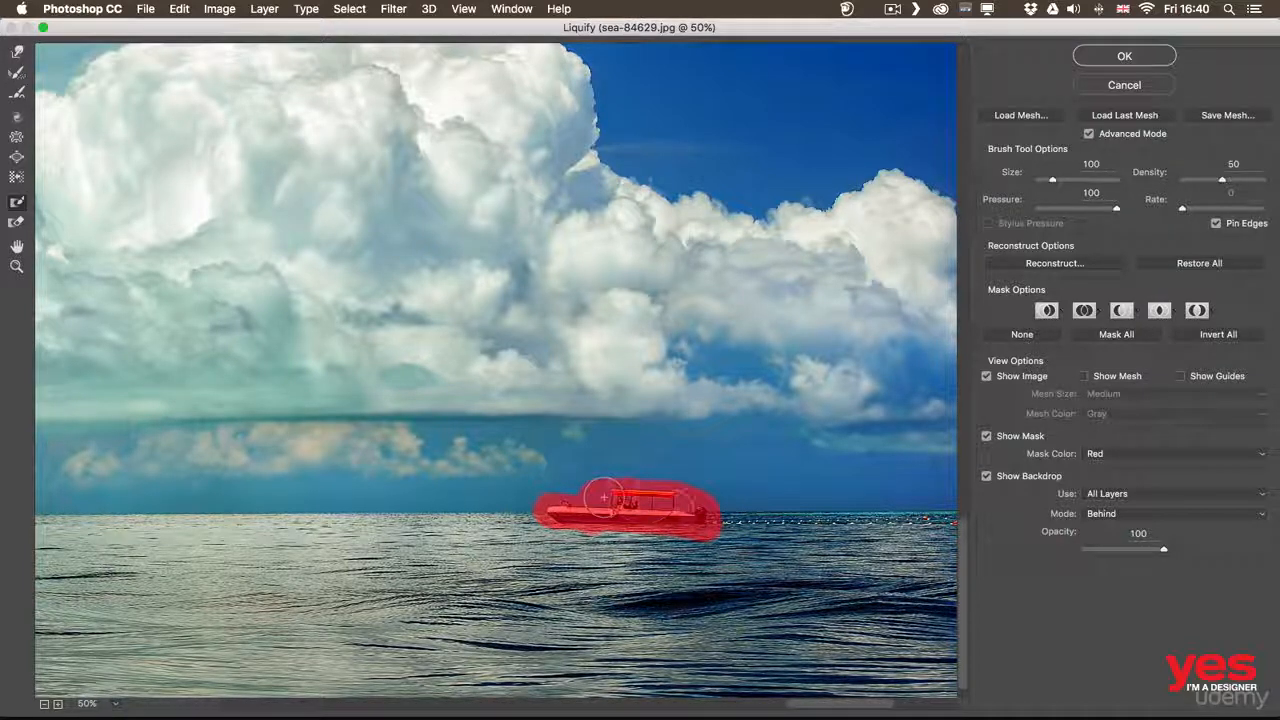
pyautogui.press('w')
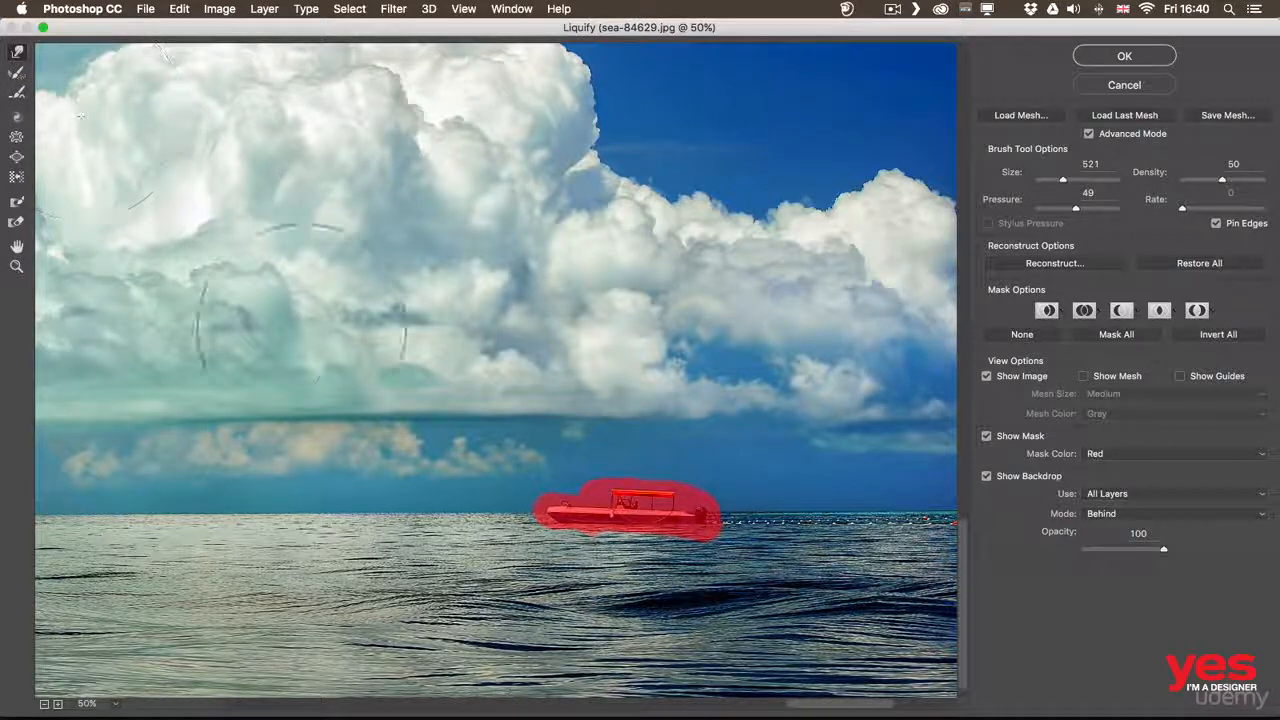
pyautogui.moveTo(460, 515)
pyautogui.mouseDown()
pyautogui.moveTo(471, 455)
pyautogui.moveTo(486, 487)
pyautogui.moveTo(563, 502)
pyautogui.moveTo(486, 528)
pyautogui.moveTo(514, 500)
pyautogui.moveTo(471, 528)
pyautogui.moveTo(530, 525)
pyautogui.mouseUp()
pyautogui.moveTo(716, 527)
pyautogui.mouseDown()
pyautogui.moveTo(732, 524)
pyautogui.moveTo(708, 541)
pyautogui.moveTo(723, 522)
pyautogui.mouseUp()
pyautogui.moveTo(434, 578); pyautogui.dragTo(446, 546)
pyautogui.moveTo(667, 608); pyautogui.dragTo(658, 600)
pyautogui.moveTo(764, 602); pyautogui.dragTo(783, 627)
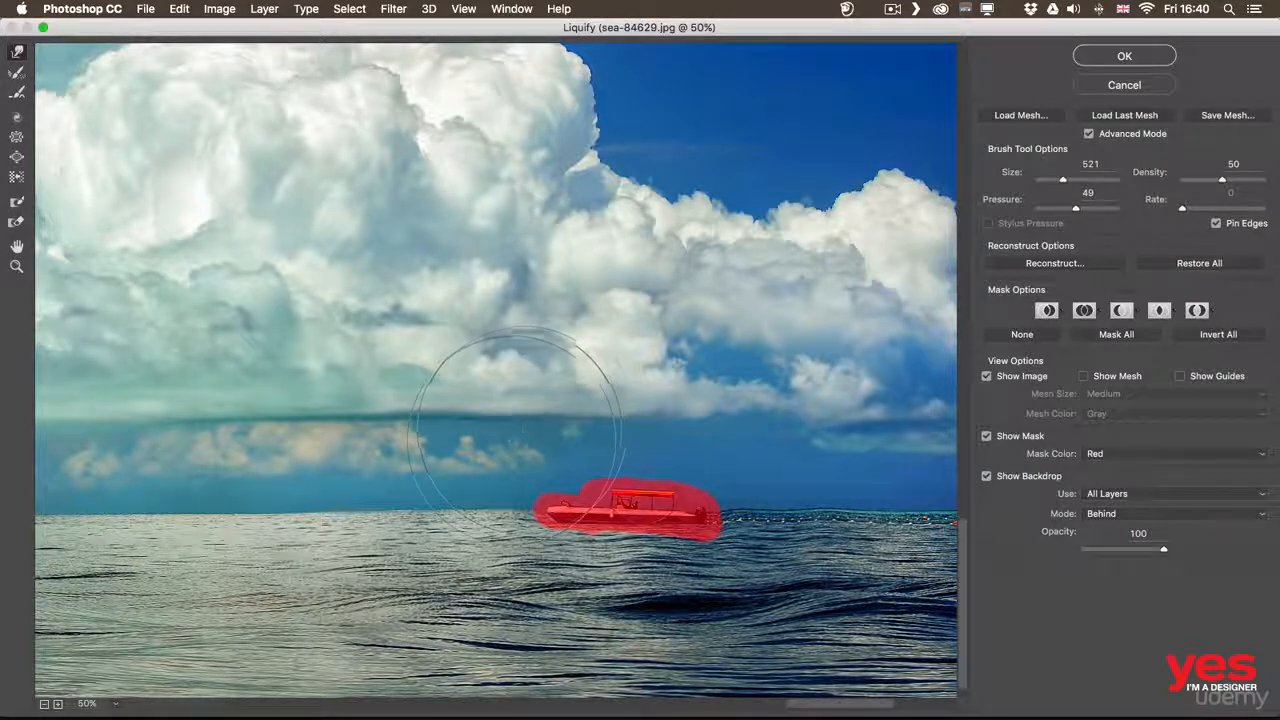
# Step: Erase the freeze mask from the boat with the Thaw Mask tool and apply the Liquify filter
pyautogui.click(16, 224)
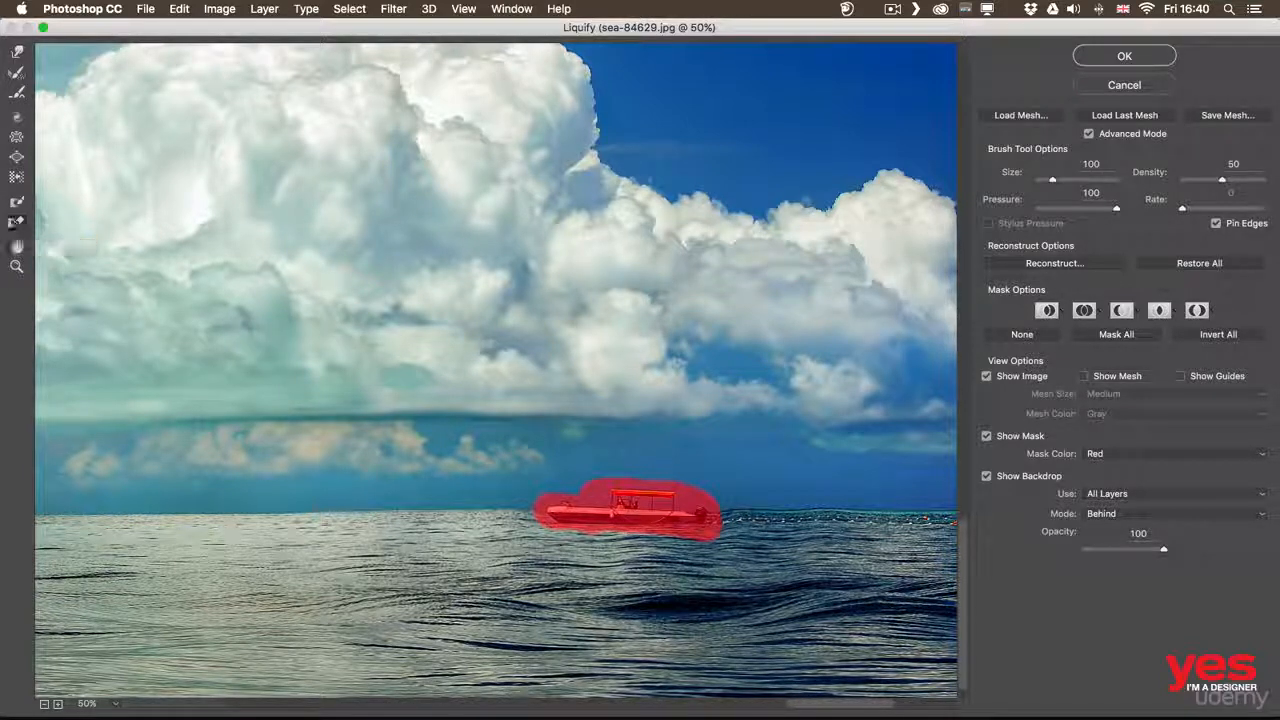
pyautogui.moveTo(583, 481)
pyautogui.mouseDown()
pyautogui.moveTo(524, 497)
pyautogui.moveTo(655, 526)
pyautogui.mouseUp()
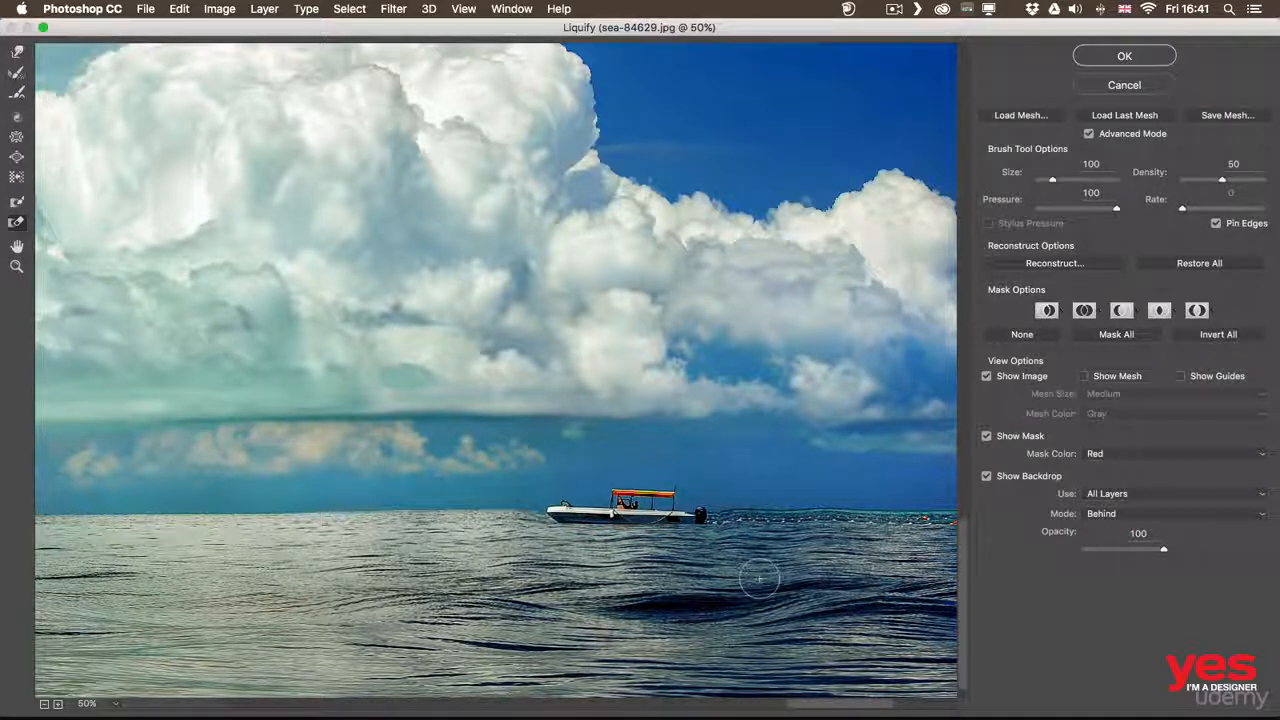
pyautogui.click(1147, 55)
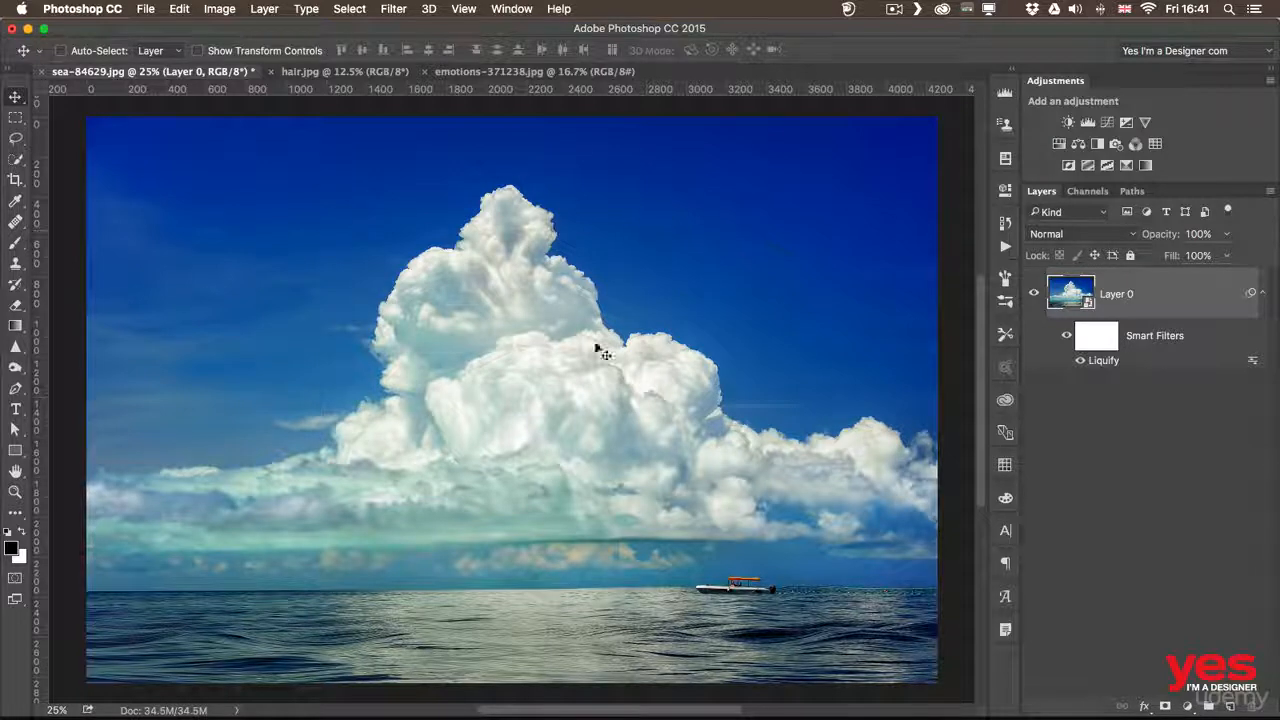
# Step: Toggle the smart filter's visibility off and on to compare the original and liquified sea image
pyautogui.click(1064, 340)
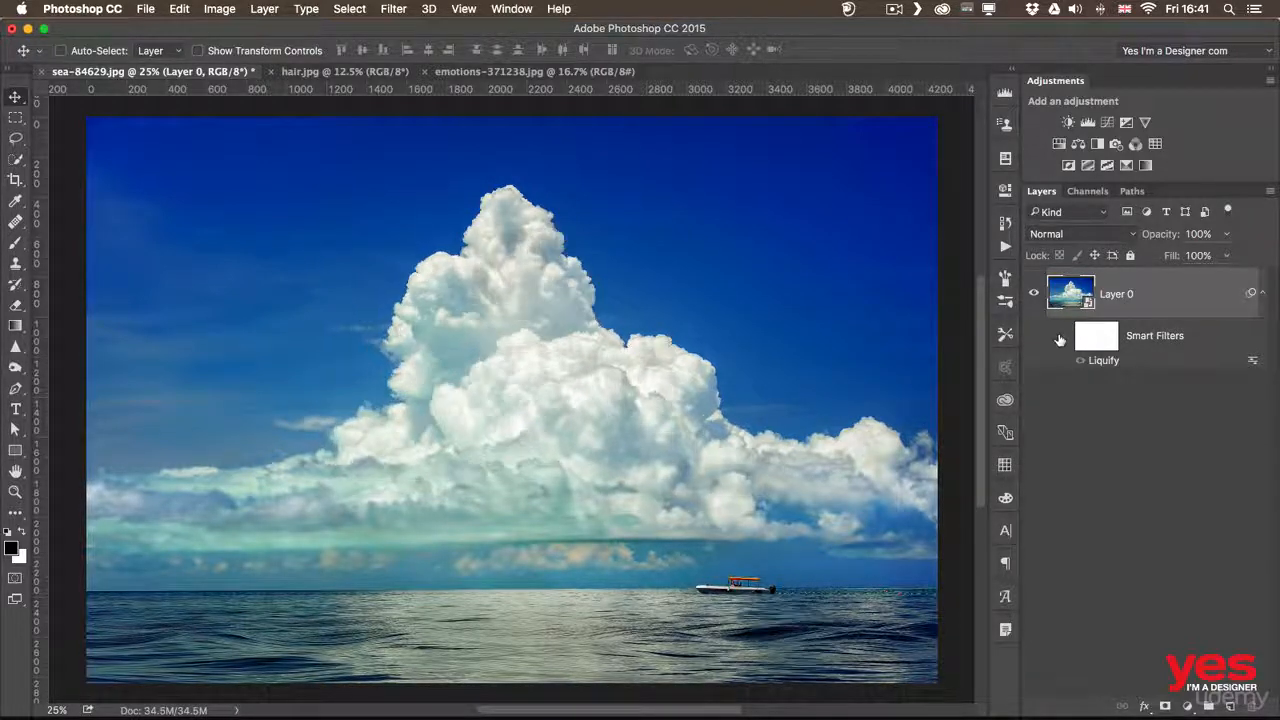
pyautogui.click(1064, 337)
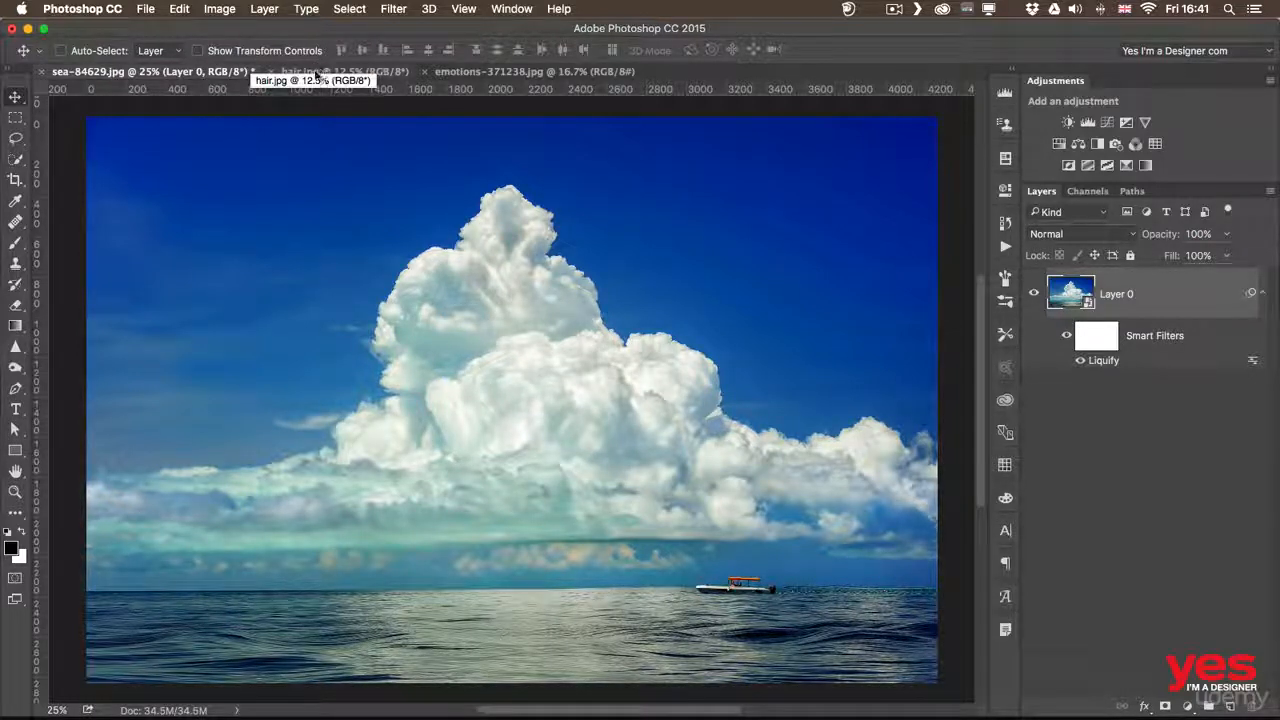
# Step: Switch to hair.jpg and convert its Background layer to a smart object
pyautogui.click(316, 76)
pyautogui.press('z')
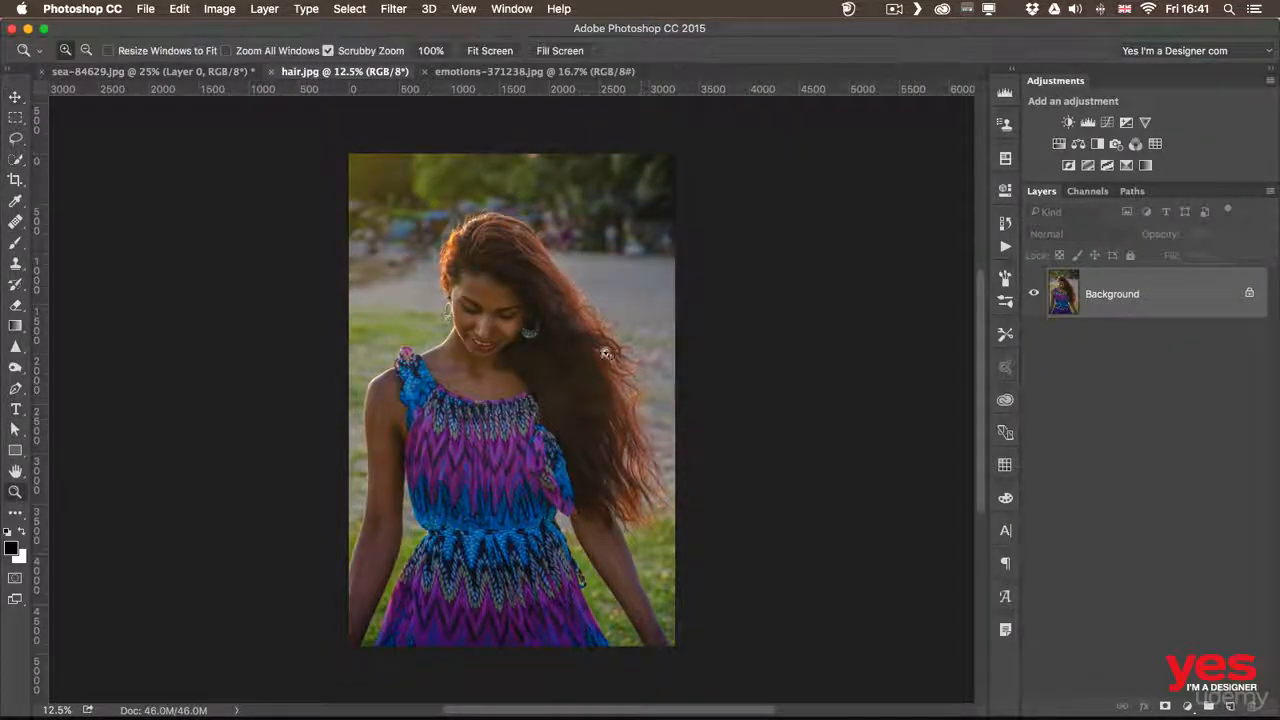
pyautogui.moveTo(631, 349)
pyautogui.mouseDown()
pyautogui.moveTo(649, 346)
pyautogui.moveTo(643, 358)
pyautogui.mouseUp()
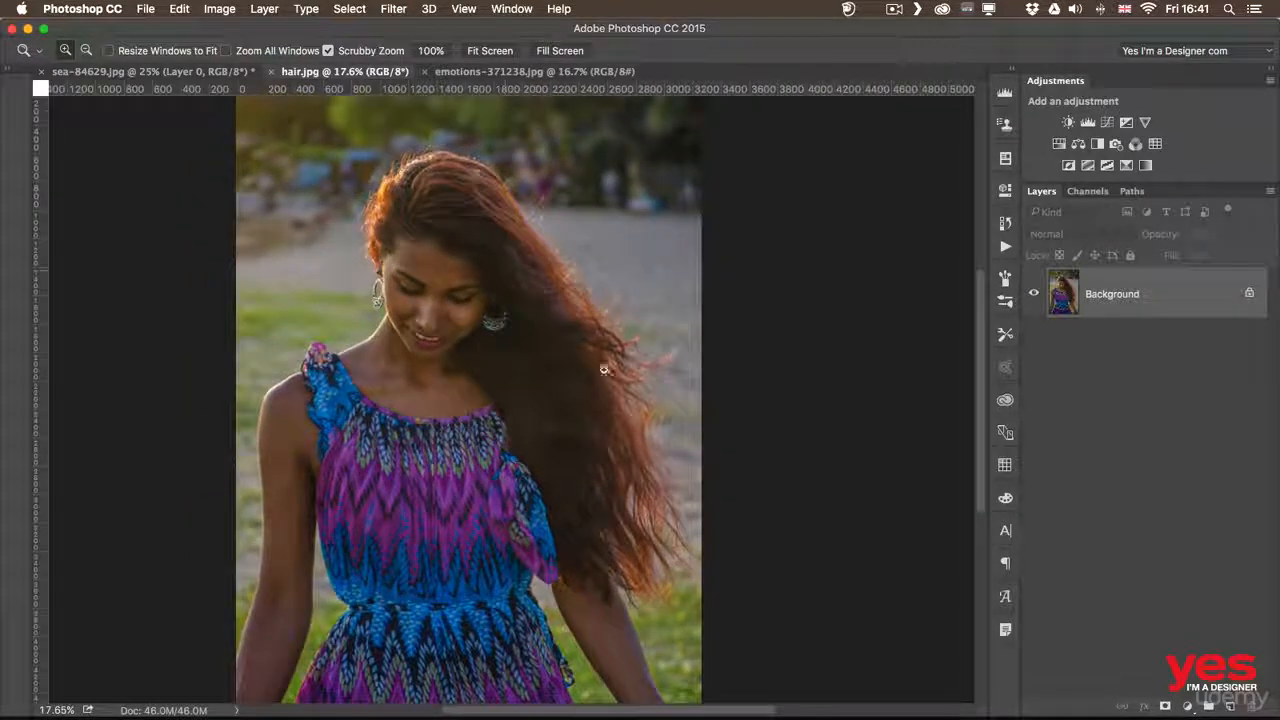
pyautogui.press('v')
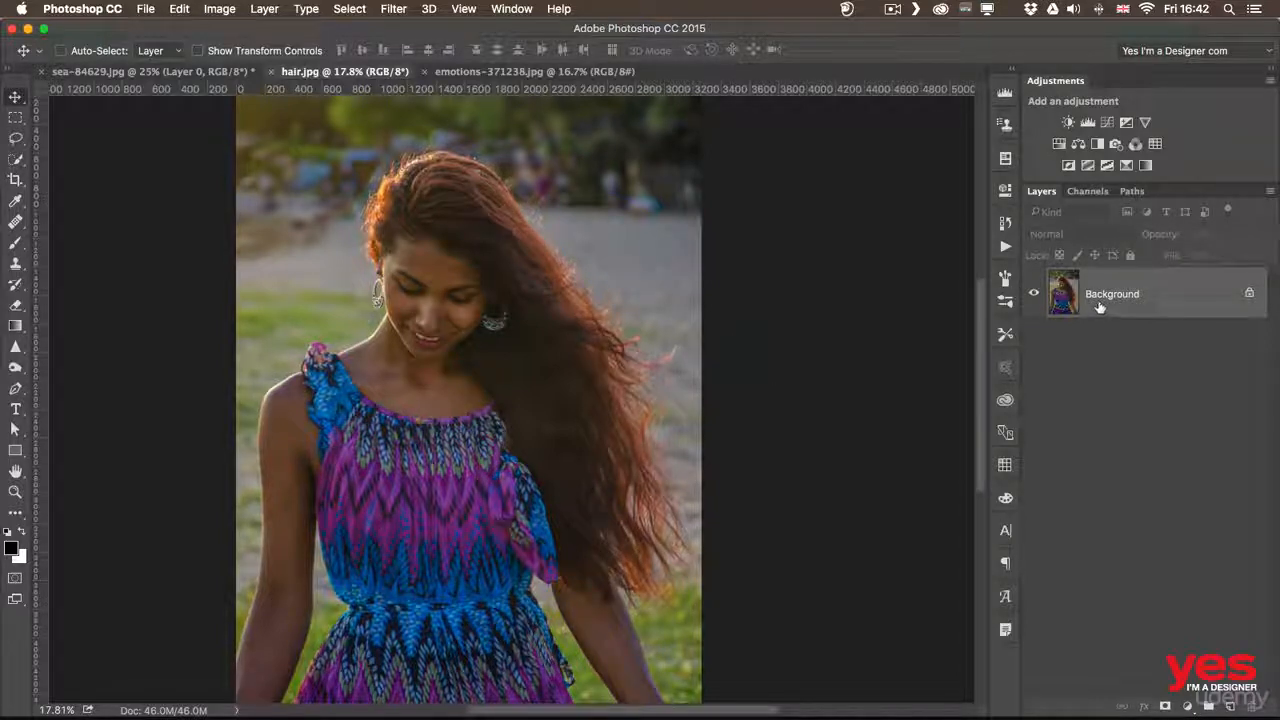
pyautogui.rightClick(1160, 294)
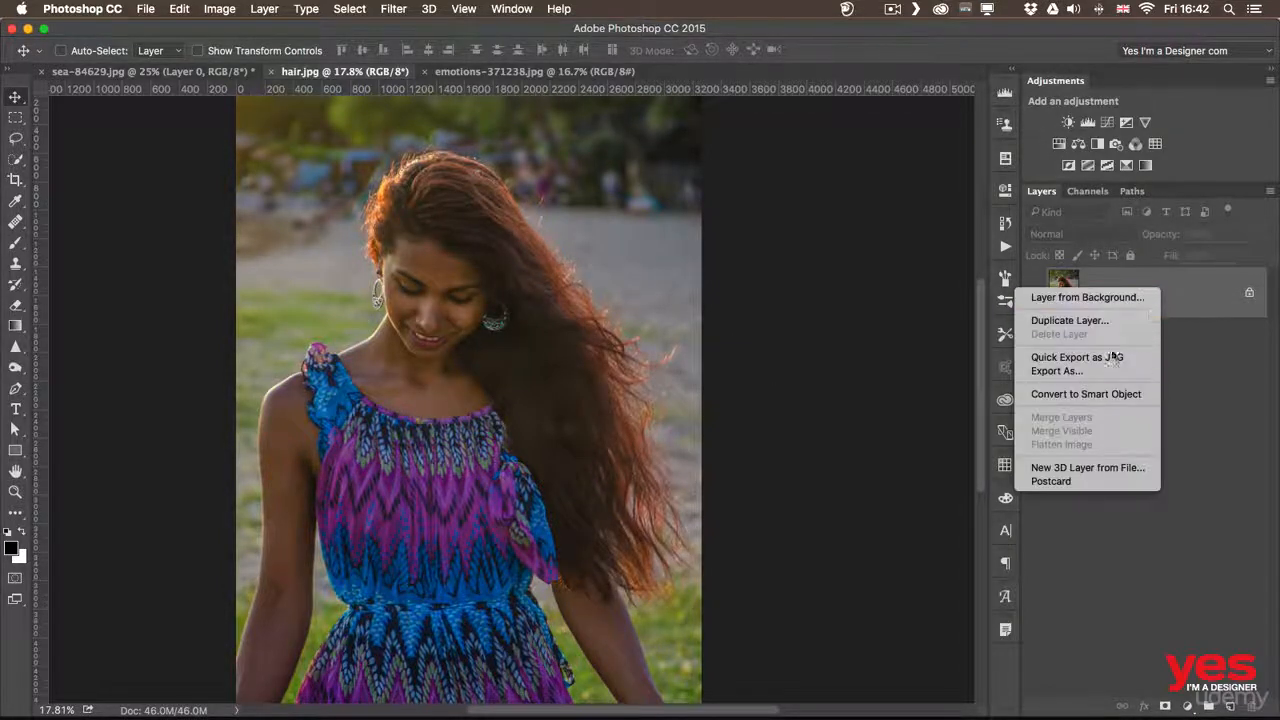
pyautogui.click(1125, 396)
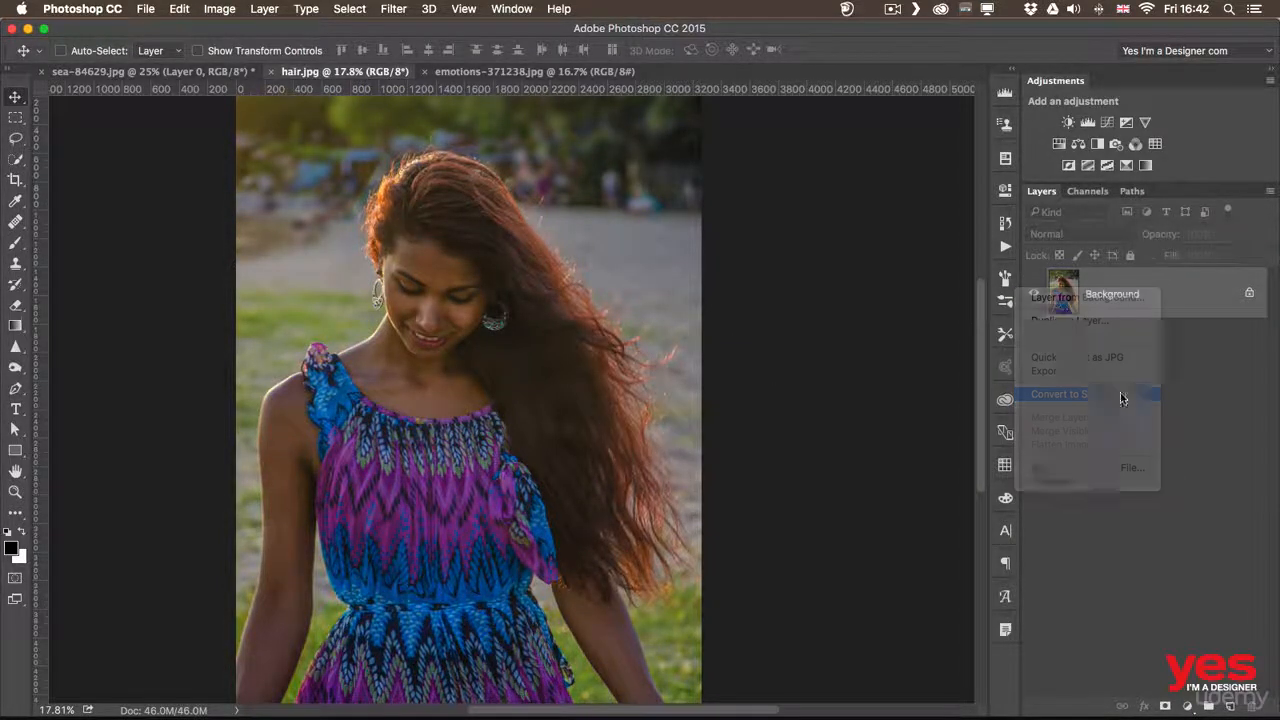
# Step: Start the Liquify filter on the portrait and push the long hair outward with the Forward Warp tool
pyautogui.click(393, 9)
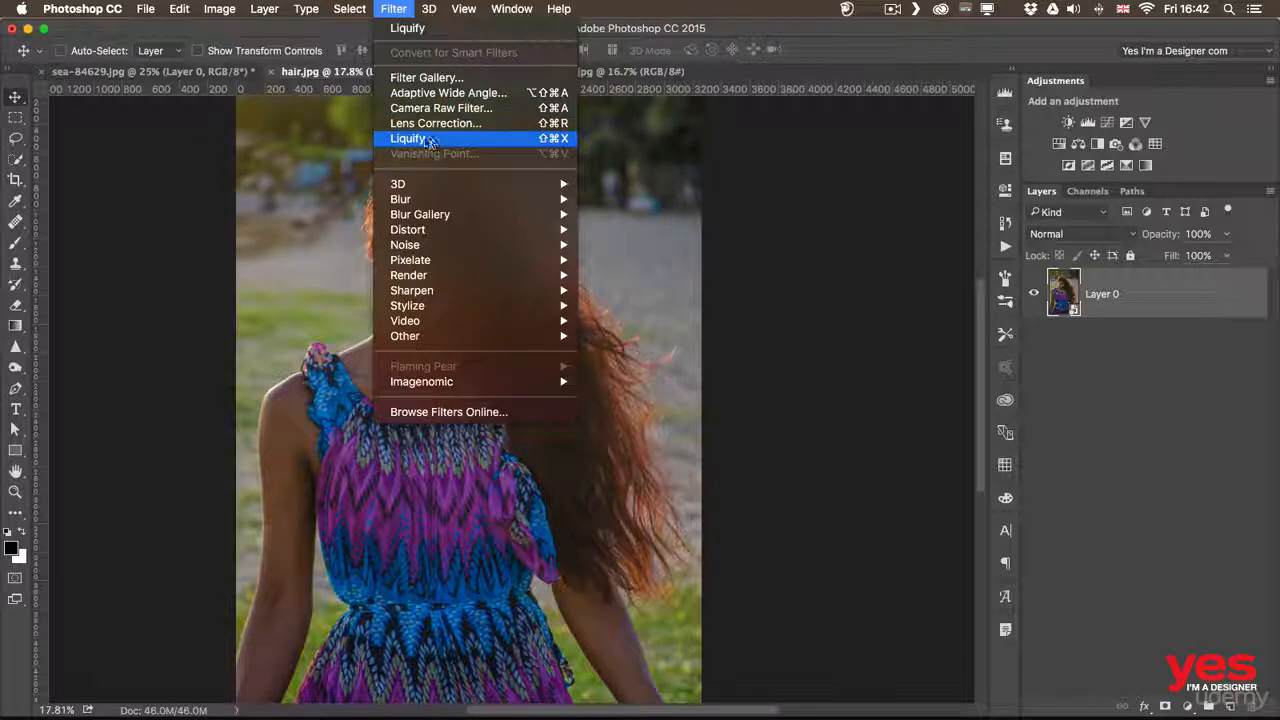
pyautogui.click(430, 140)
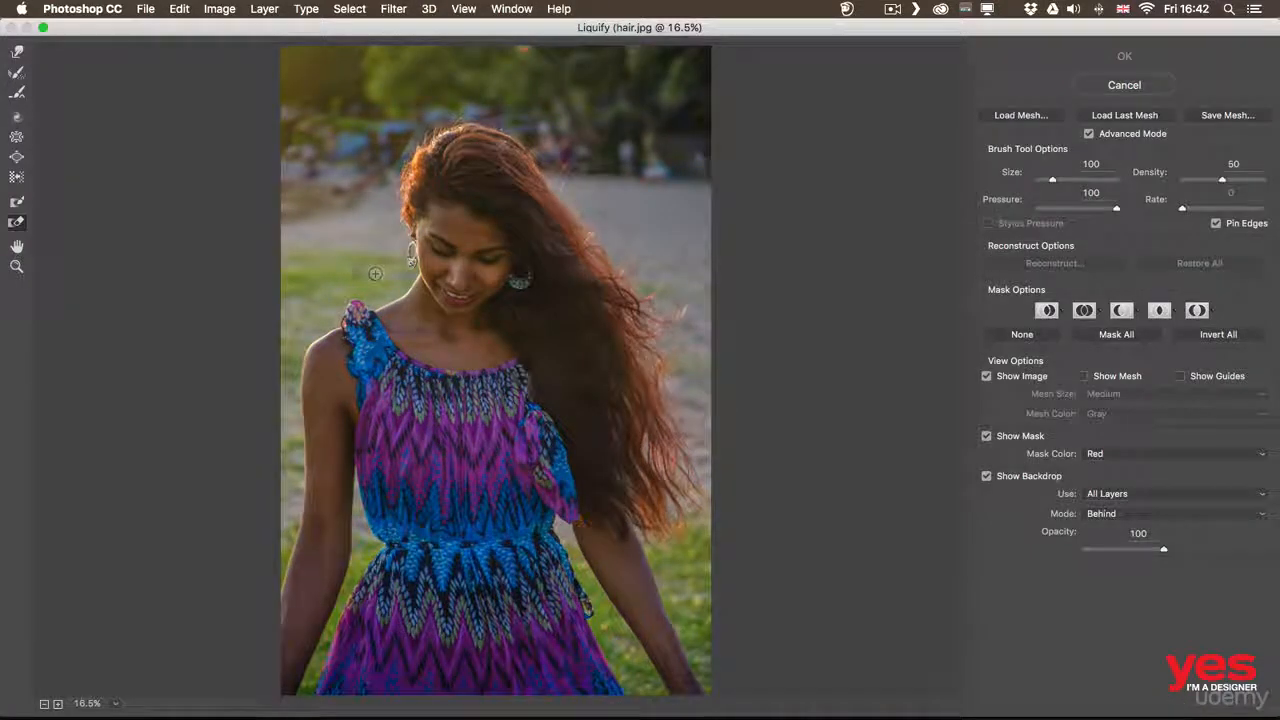
pyautogui.click(17, 50)
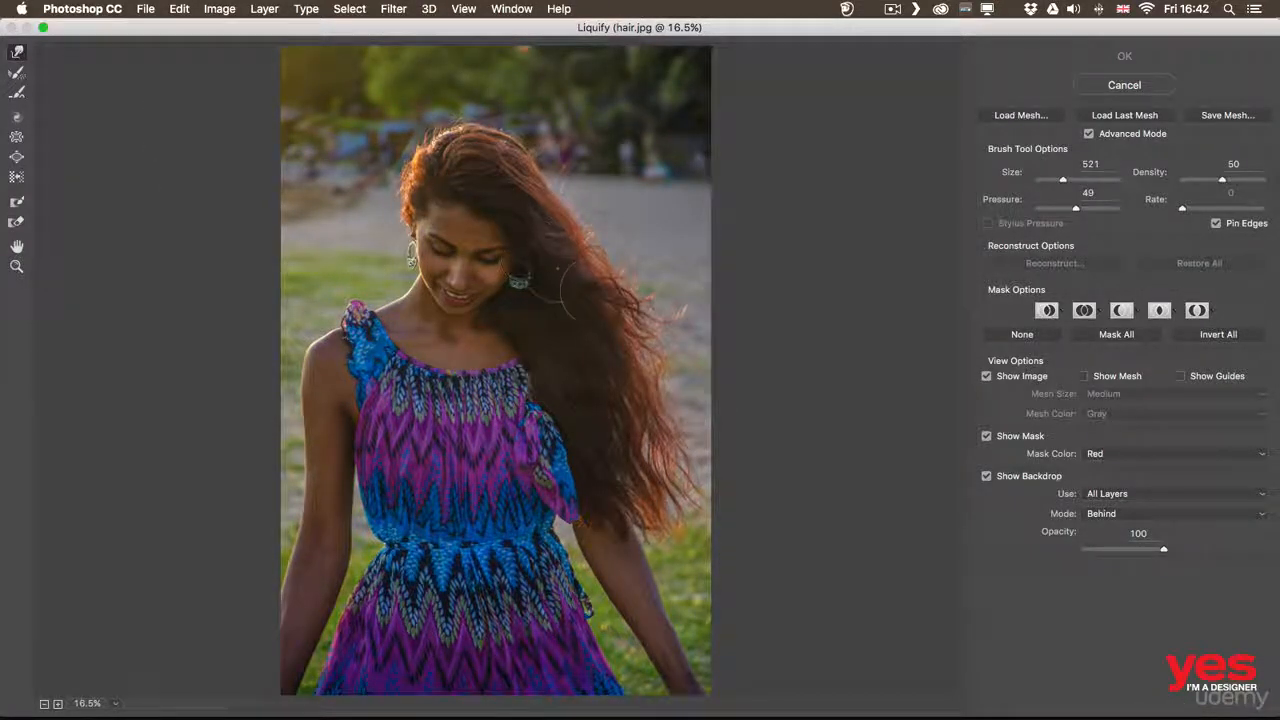
pyautogui.moveTo(582, 290); pyautogui.dragTo(635, 288)
pyautogui.moveTo(631, 366)
pyautogui.mouseDown()
pyautogui.moveTo(652, 399)
pyautogui.moveTo(666, 404)
pyautogui.moveTo(664, 452)
pyautogui.mouseUp()
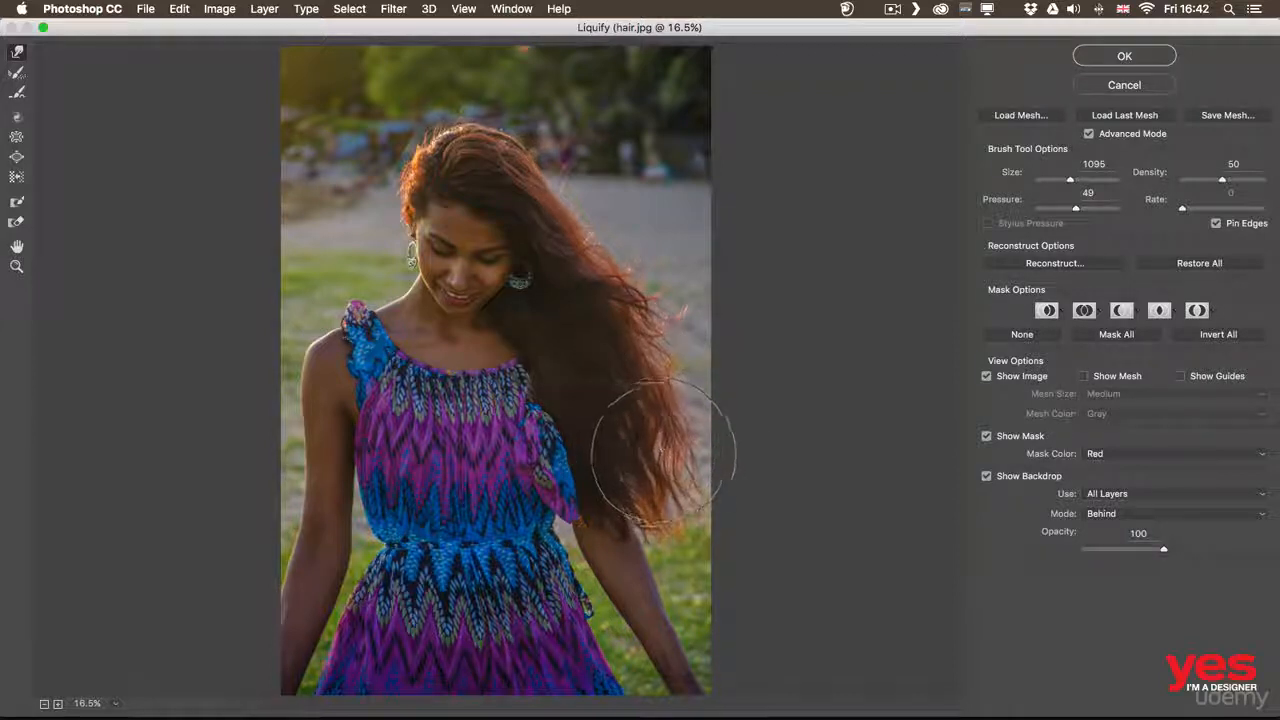
pyautogui.moveTo(614, 277); pyautogui.dragTo(626, 271)
pyautogui.moveTo(592, 230); pyautogui.dragTo(583, 201)
# Step: Widen the outer edge of the hair from the crown to the tips with Forward Warp at brush size 900
pyautogui.press('[')
pyautogui.press('[')
pyautogui.press('[')
pyautogui.press('[')
pyautogui.press('[')
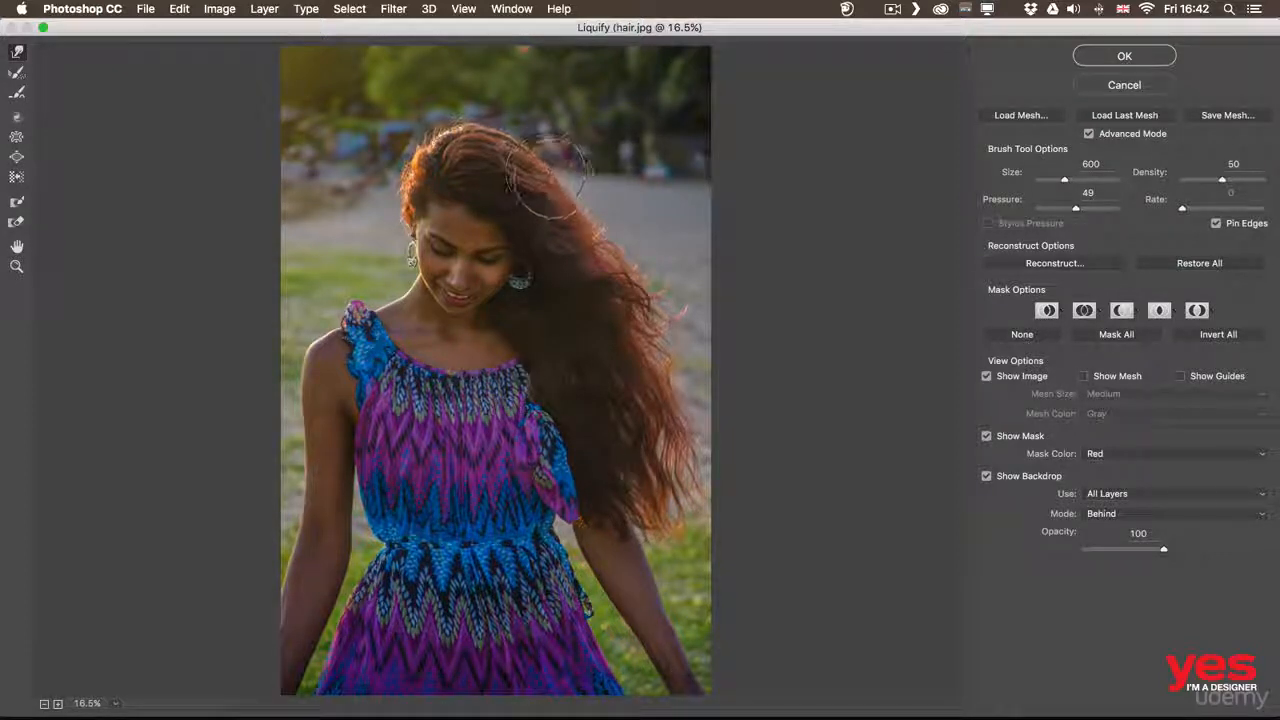
pyautogui.press(']')
pyautogui.press(']')
pyautogui.press(']')
pyautogui.moveTo(580, 217)
pyautogui.mouseDown()
pyautogui.moveTo(592, 211)
pyautogui.moveTo(611, 248)
pyautogui.mouseUp()
pyautogui.moveTo(622, 293); pyautogui.dragTo(632, 289)
pyautogui.moveTo(660, 348); pyautogui.dragTo(677, 377)
pyautogui.moveTo(646, 424); pyautogui.dragTo(656, 440)
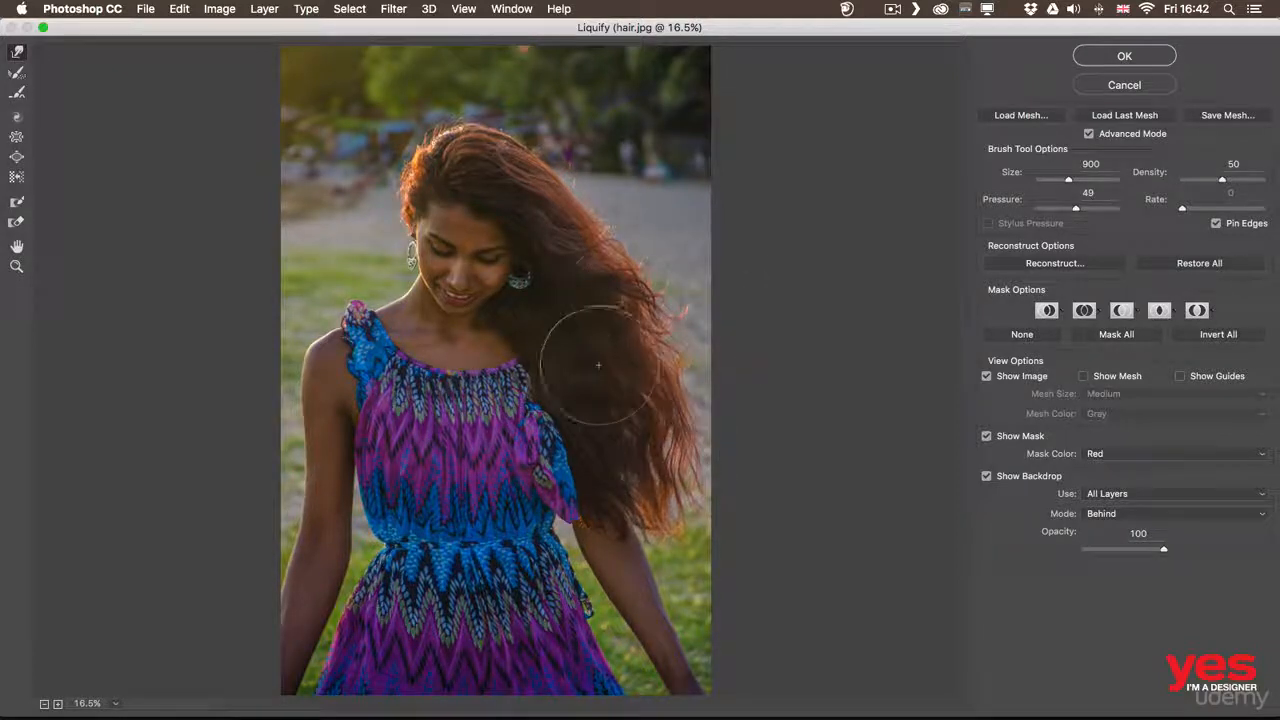
# Step: Push the upper and middle hair further outward with Forward Warp at brush size 1100
pyautogui.press(']')
pyautogui.press(']')
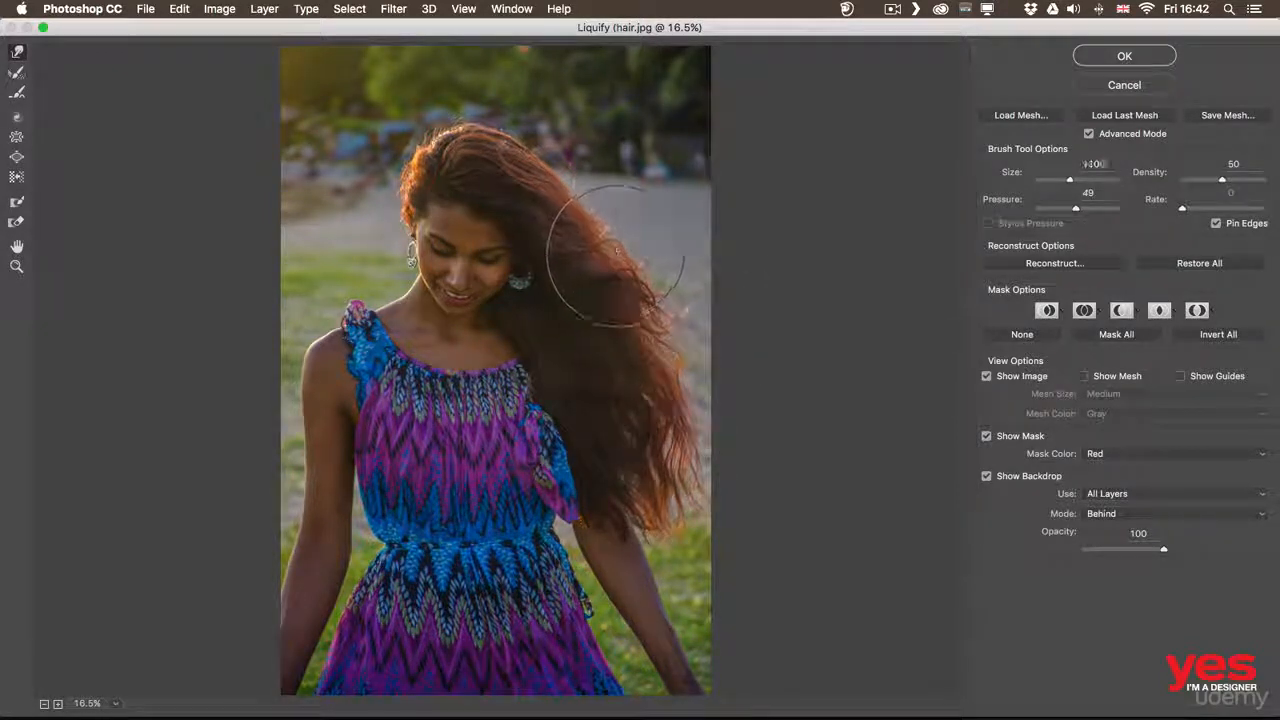
pyautogui.moveTo(576, 195); pyautogui.dragTo(584, 172)
pyautogui.moveTo(643, 287); pyautogui.dragTo(653, 282)
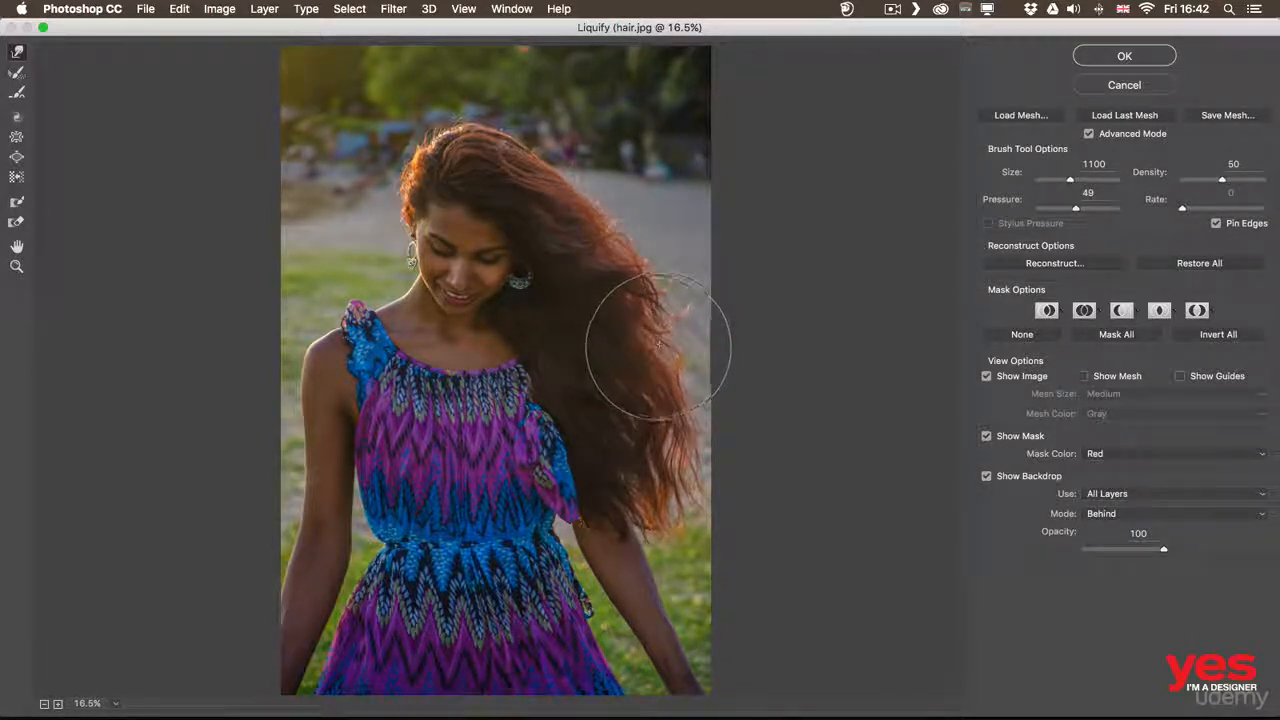
pyautogui.moveTo(646, 351); pyautogui.dragTo(656, 340)
# Step: Push out the lower hair at brush size 900 and the hair near the crown at brush size 1100
pyautogui.press('[')
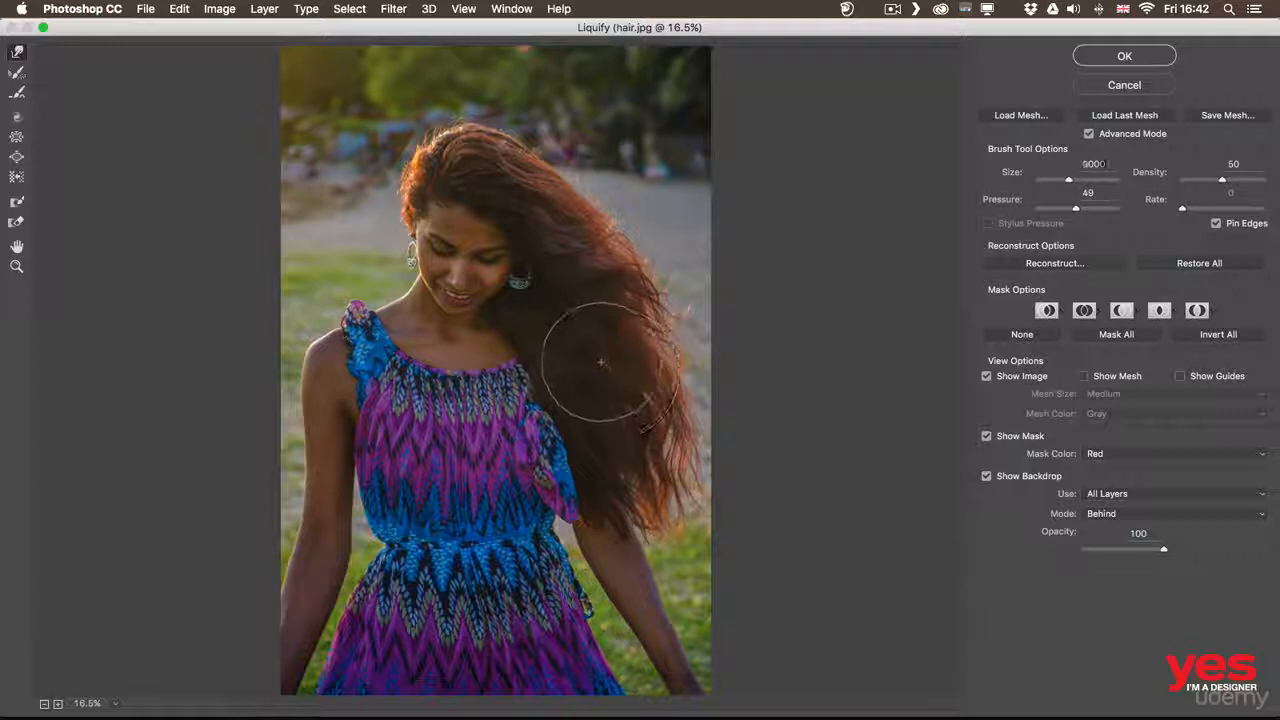
pyautogui.press('[')
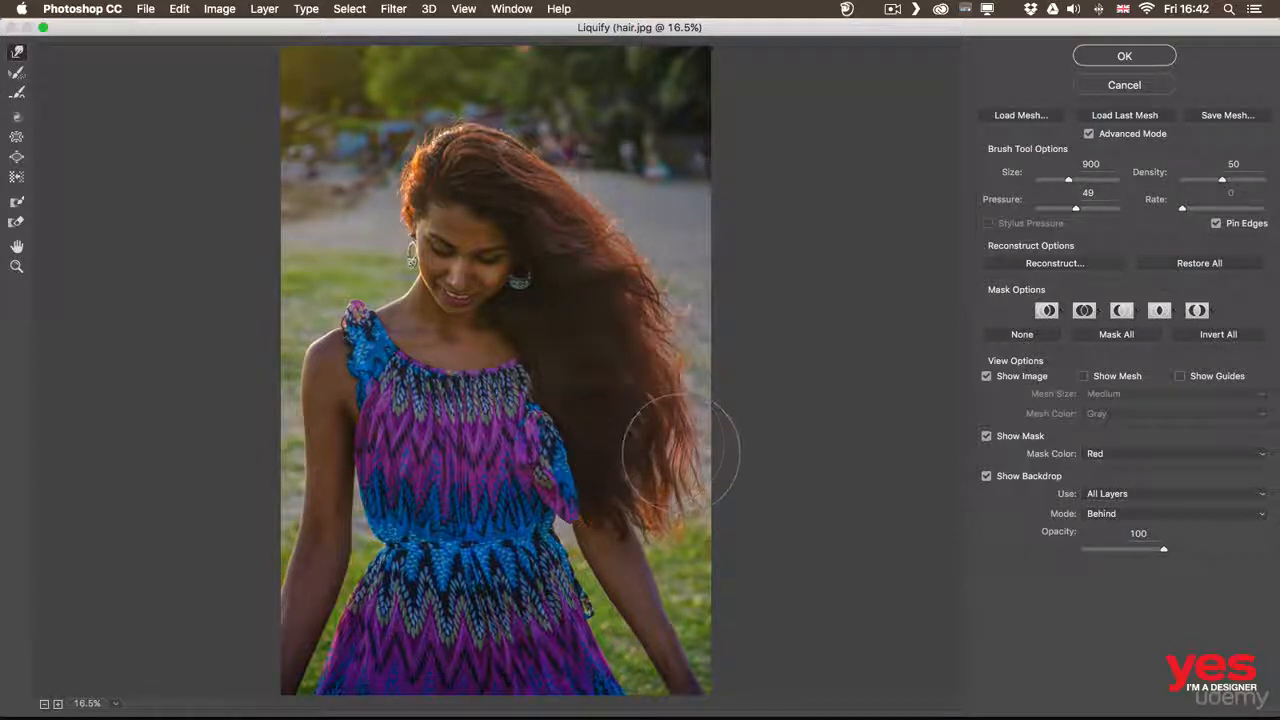
pyautogui.moveTo(680, 449); pyautogui.dragTo(692, 447)
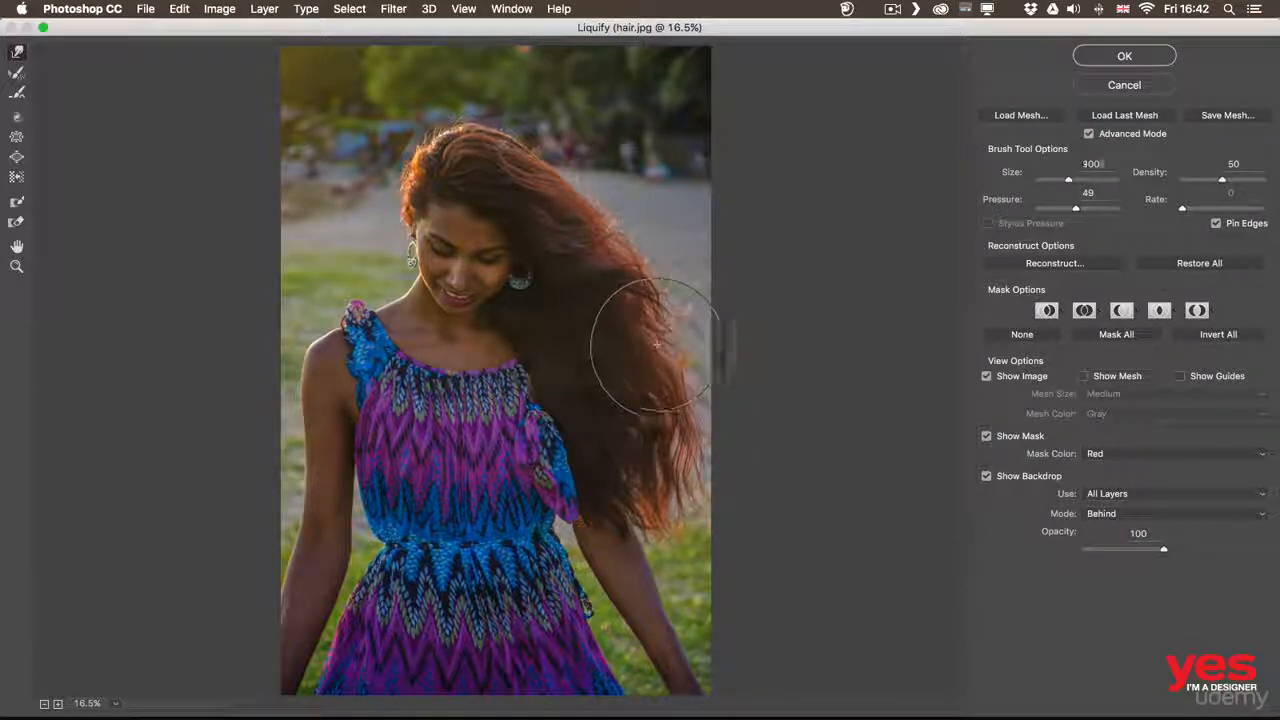
pyautogui.press(']')
pyautogui.press(']')
pyautogui.moveTo(644, 246)
pyautogui.mouseDown()
pyautogui.moveTo(606, 206)
pyautogui.moveTo(609, 183)
pyautogui.moveTo(574, 180)
pyautogui.moveTo(571, 128)
pyautogui.mouseUp()
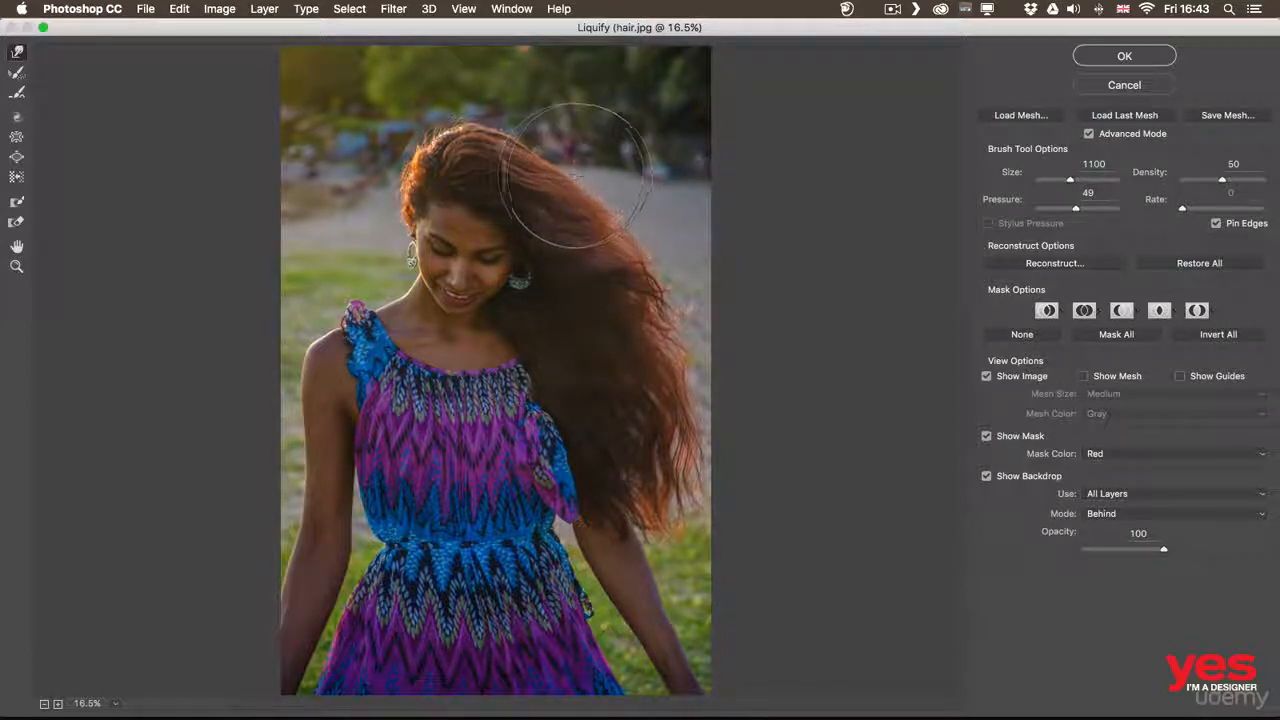
# Step: Add more volume along the upper outline of the hair with Forward Warp, using a brush size of 1100
pyautogui.press('[')
pyautogui.press('[')
pyautogui.press('[')
pyautogui.press('[')
pyautogui.press('[')
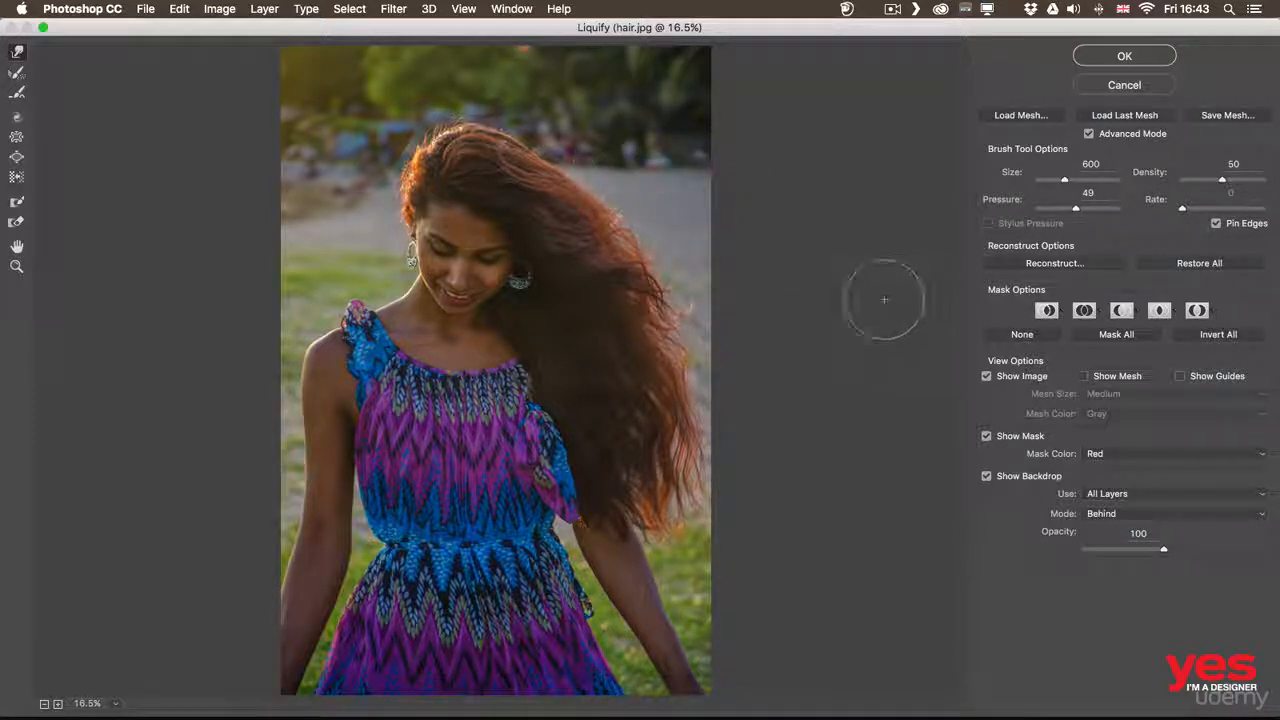
pyautogui.press(']')
pyautogui.press(']')
pyautogui.press(']')
pyautogui.press(']')
pyautogui.press(']')
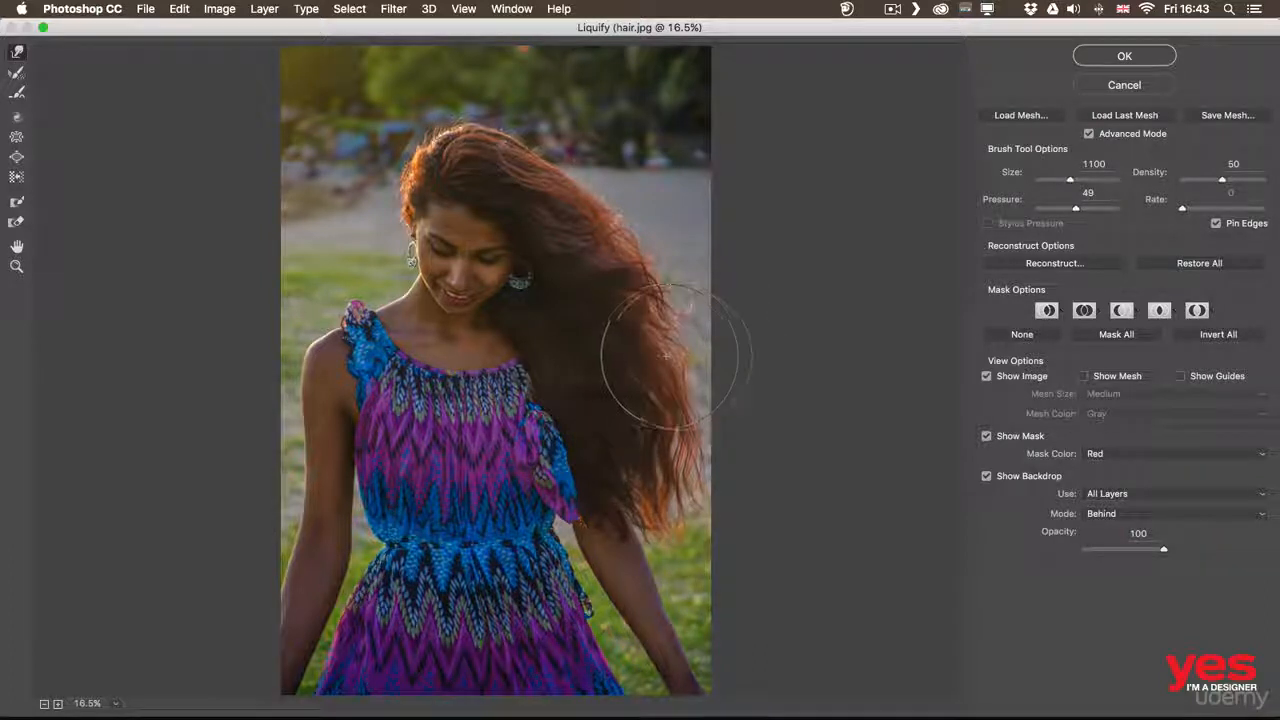
pyautogui.moveTo(665, 288)
pyautogui.mouseDown()
pyautogui.moveTo(673, 266)
pyautogui.moveTo(643, 225)
pyautogui.moveTo(569, 178)
pyautogui.mouseUp()
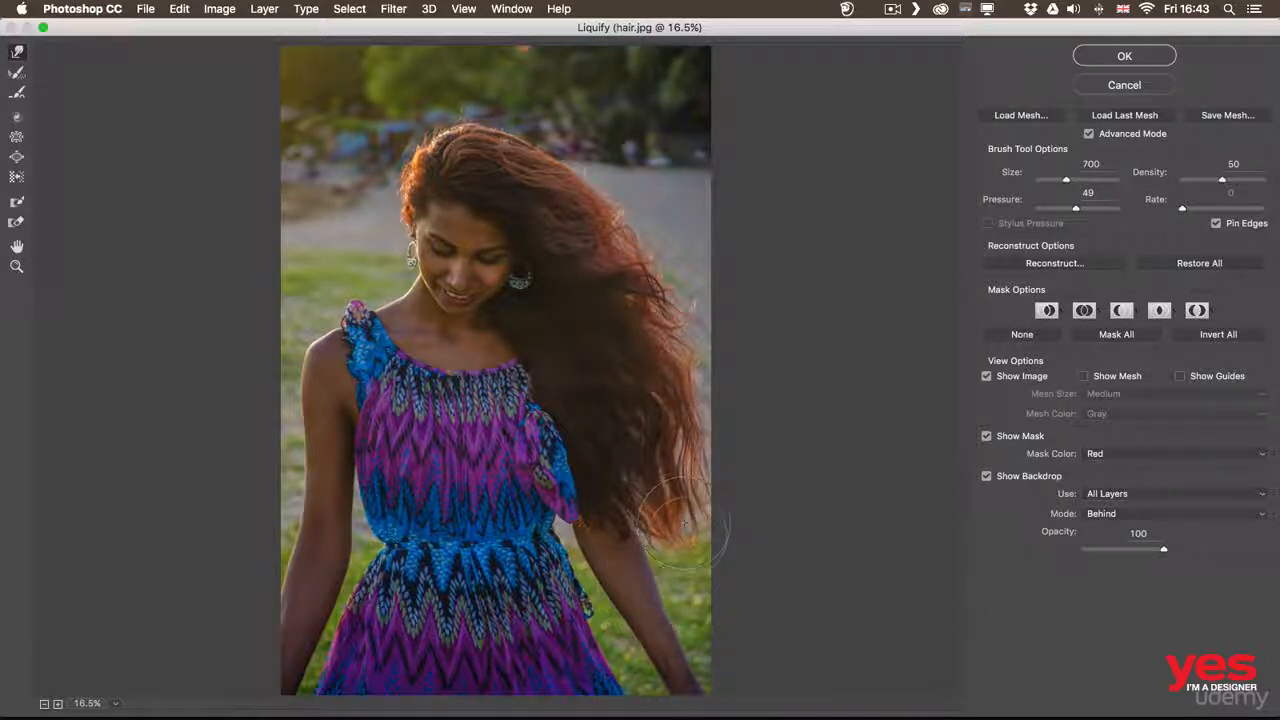
# Step: Pull the hair tips and lower outer strands outward with Forward Warp at brush size 600
pyautogui.press('[')
pyautogui.press('[')
pyautogui.press('[')
pyautogui.press('[')
pyautogui.press('[')
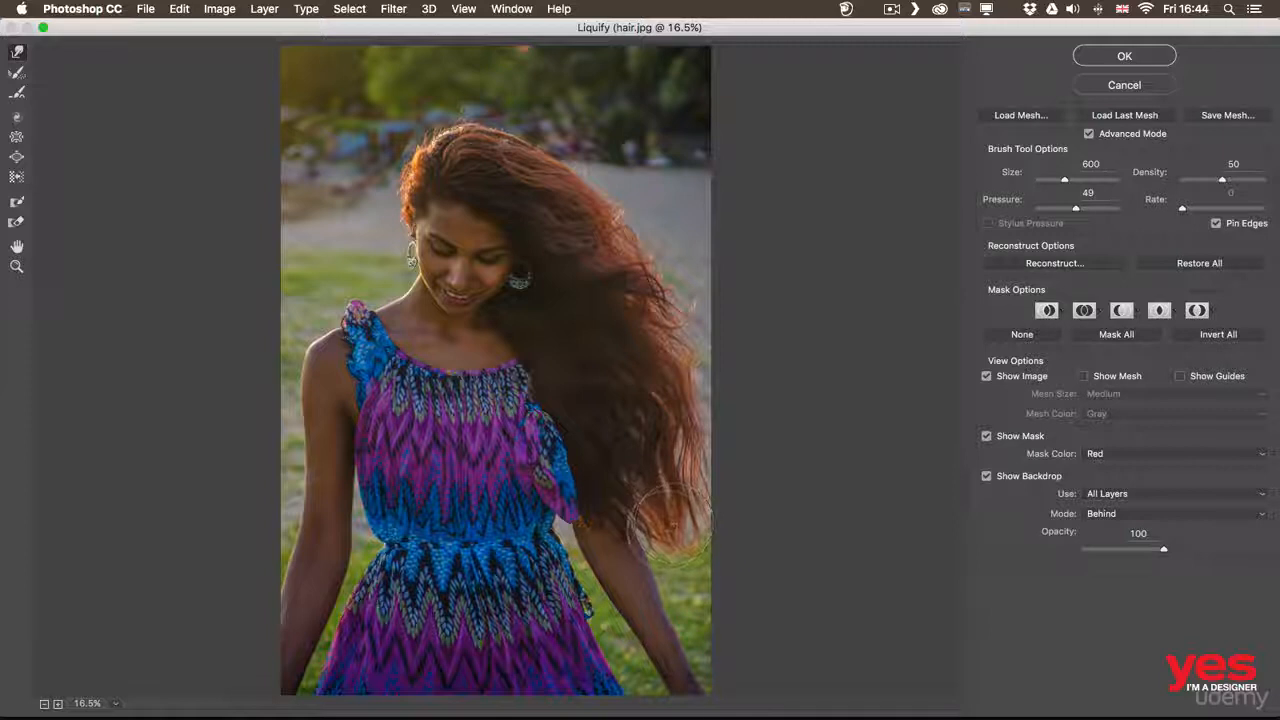
pyautogui.moveTo(665, 521); pyautogui.dragTo(682, 530)
pyautogui.moveTo(680, 424); pyautogui.dragTo(694, 408)
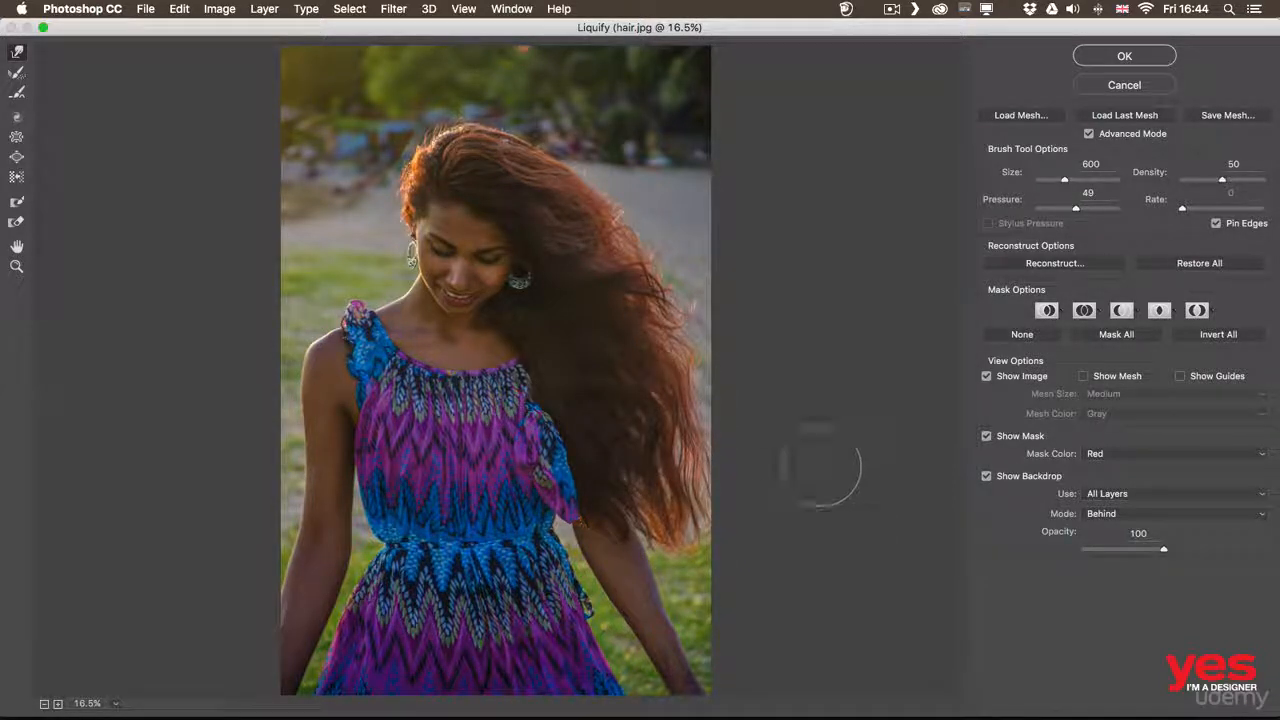
# Step: Protect the arm below the hair and the face with a freeze mask at brush size 200, and apply the Liquify filter
pyautogui.click(18, 204)
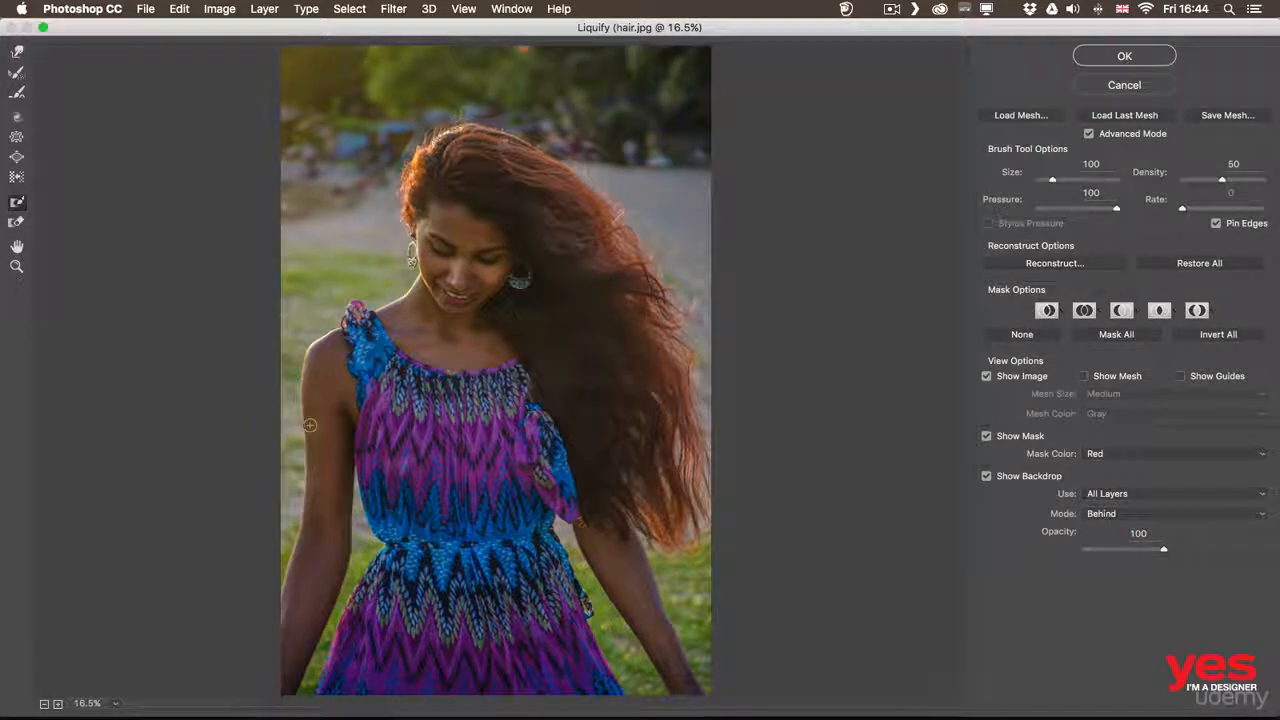
pyautogui.press(']')
pyautogui.press(']')
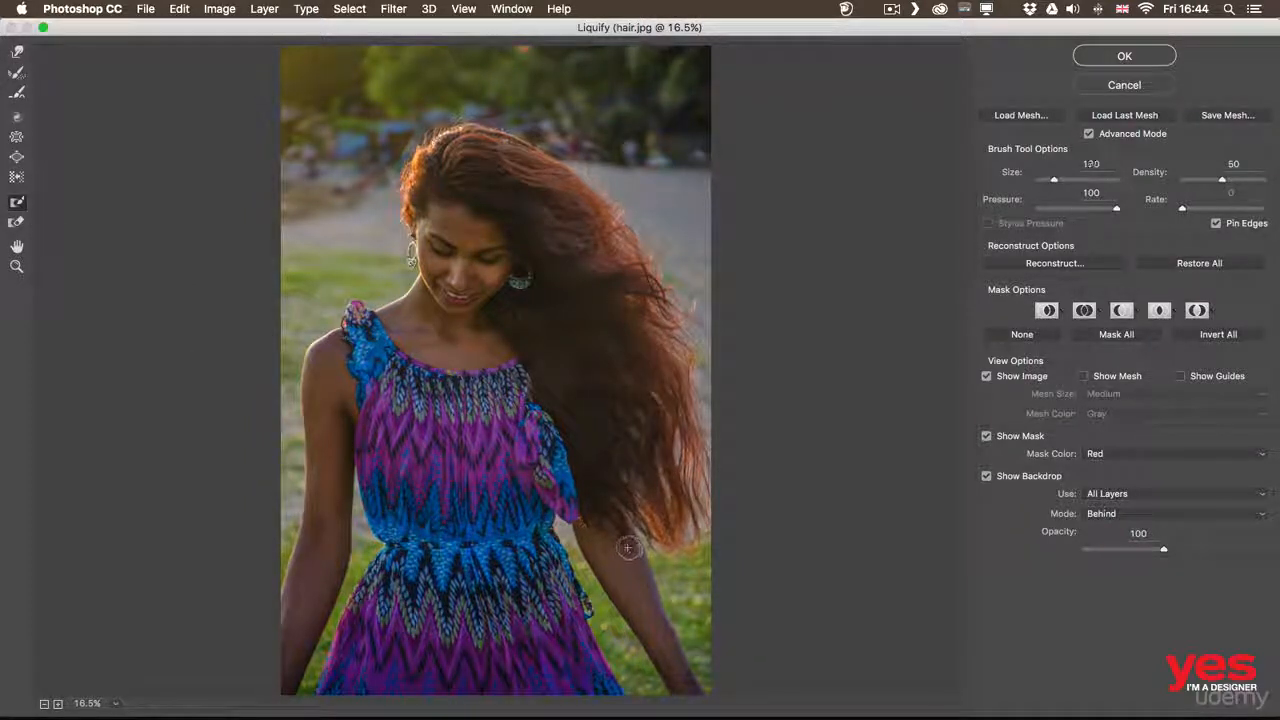
pyautogui.click(631, 555)
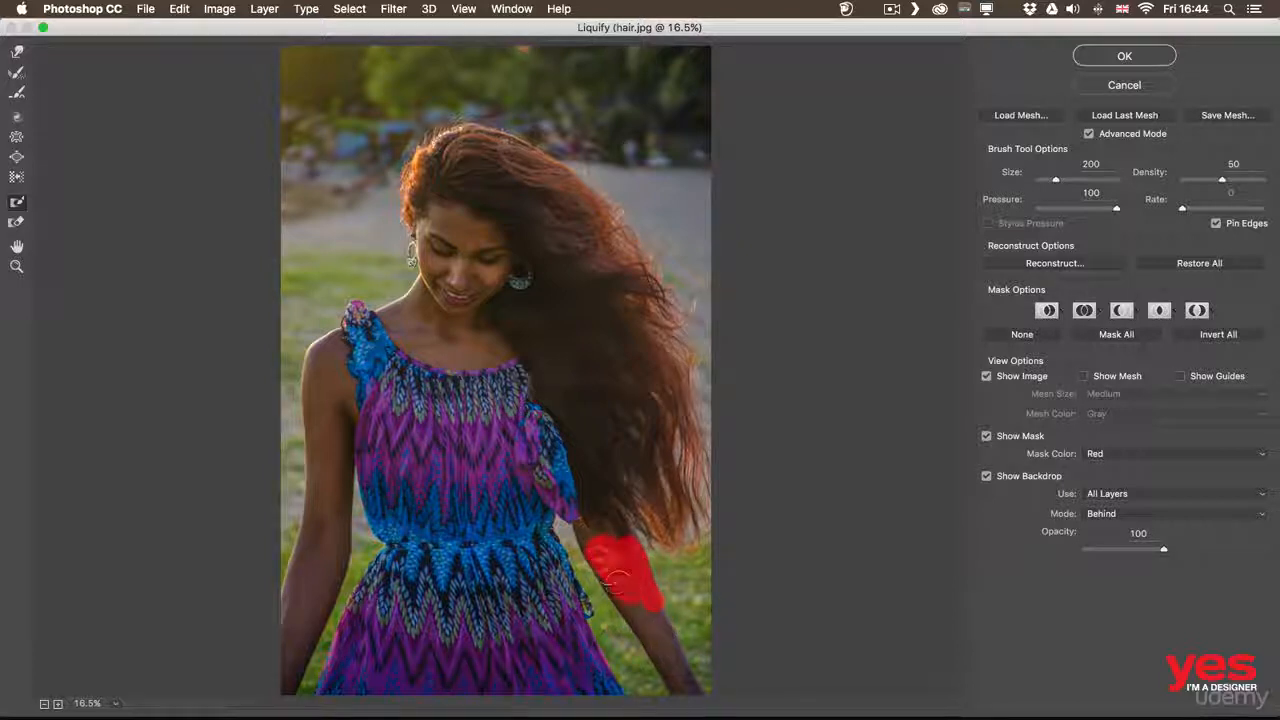
pyautogui.moveTo(617, 605); pyautogui.dragTo(643, 641)
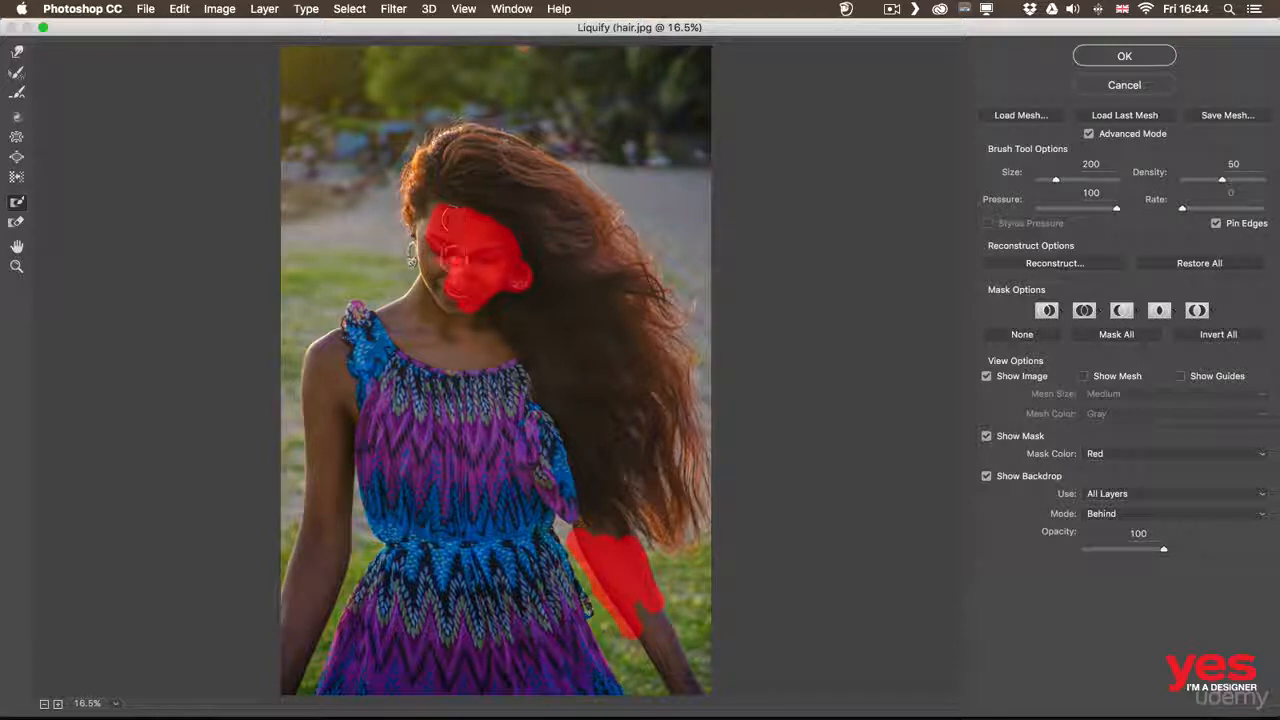
pyautogui.press('w')
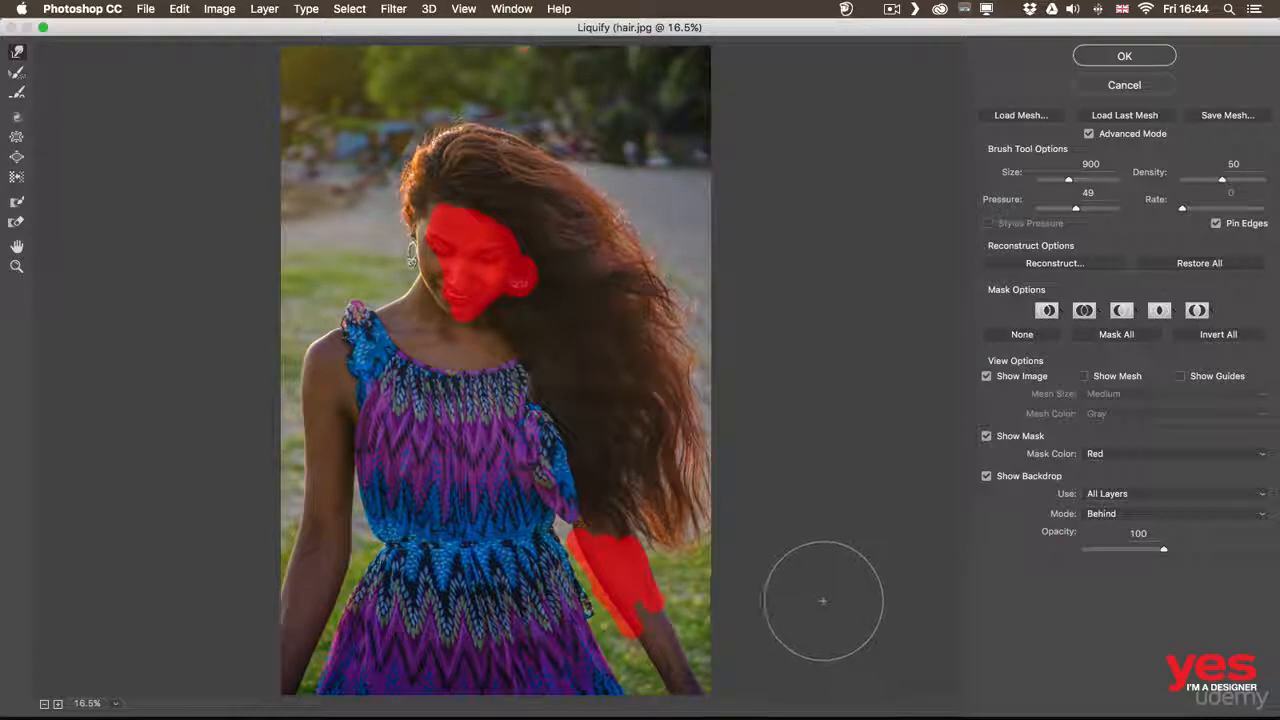
pyautogui.click(1128, 56)
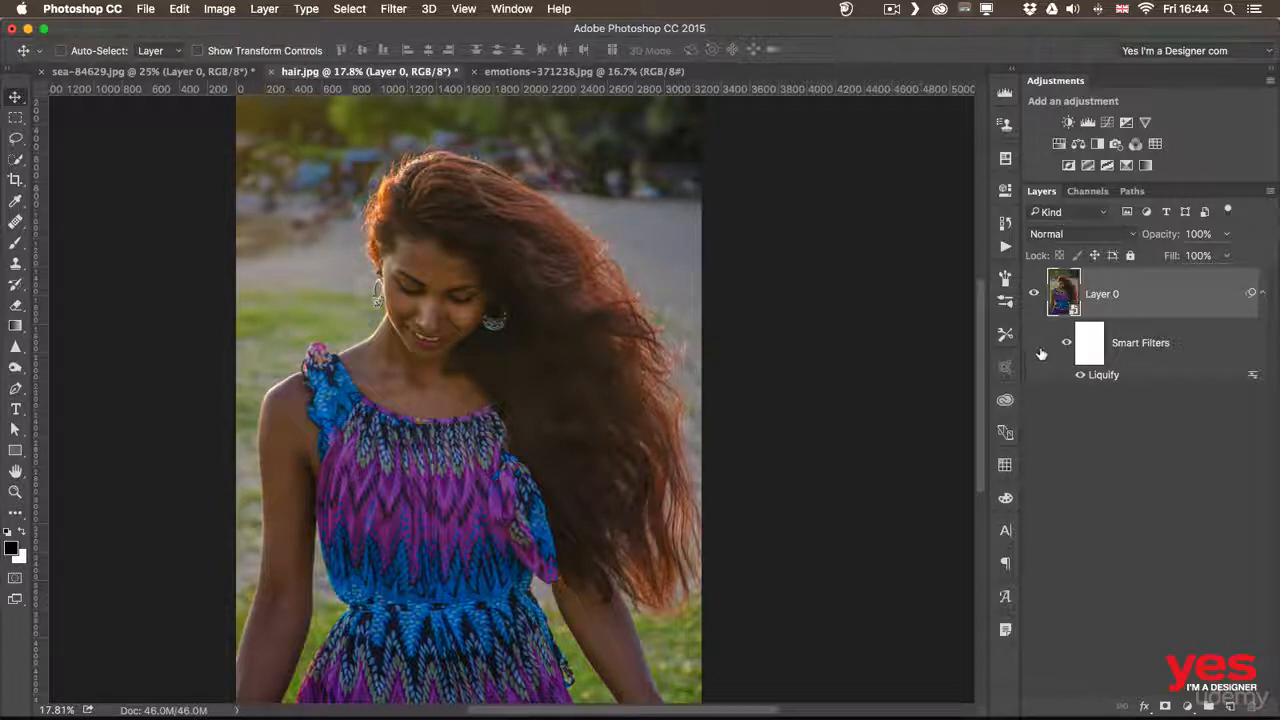
# Step: Toggle the portrait's smart filter off and on to compare the hair before and after the Liquify edit
pyautogui.click(1066, 344)
pyautogui.click(1065, 346)
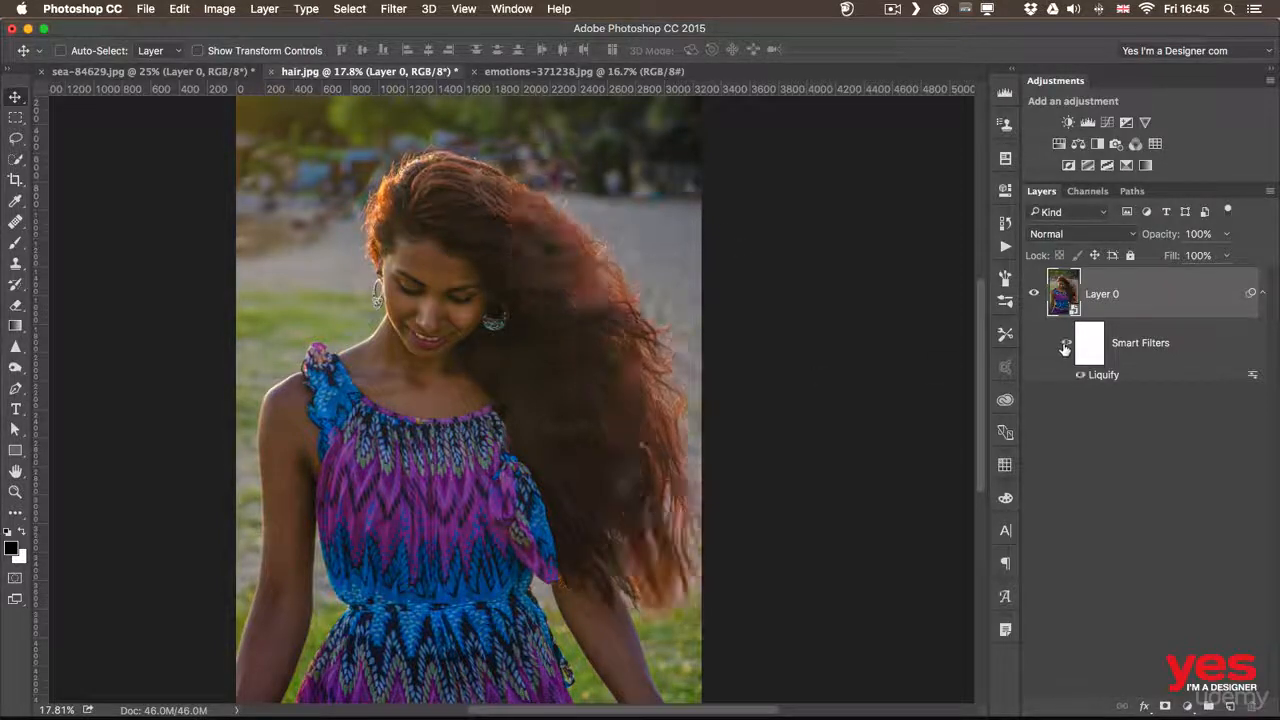
pyautogui.press('super+minus')
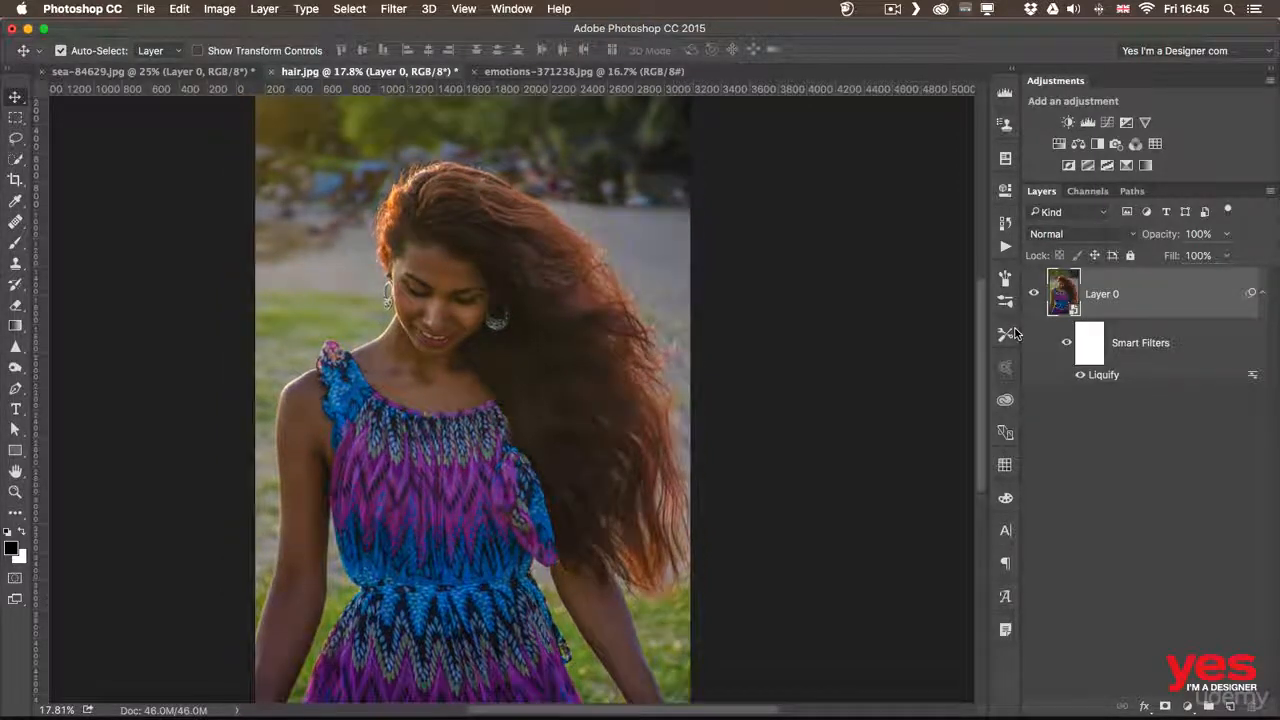
pyautogui.press('super+minus')
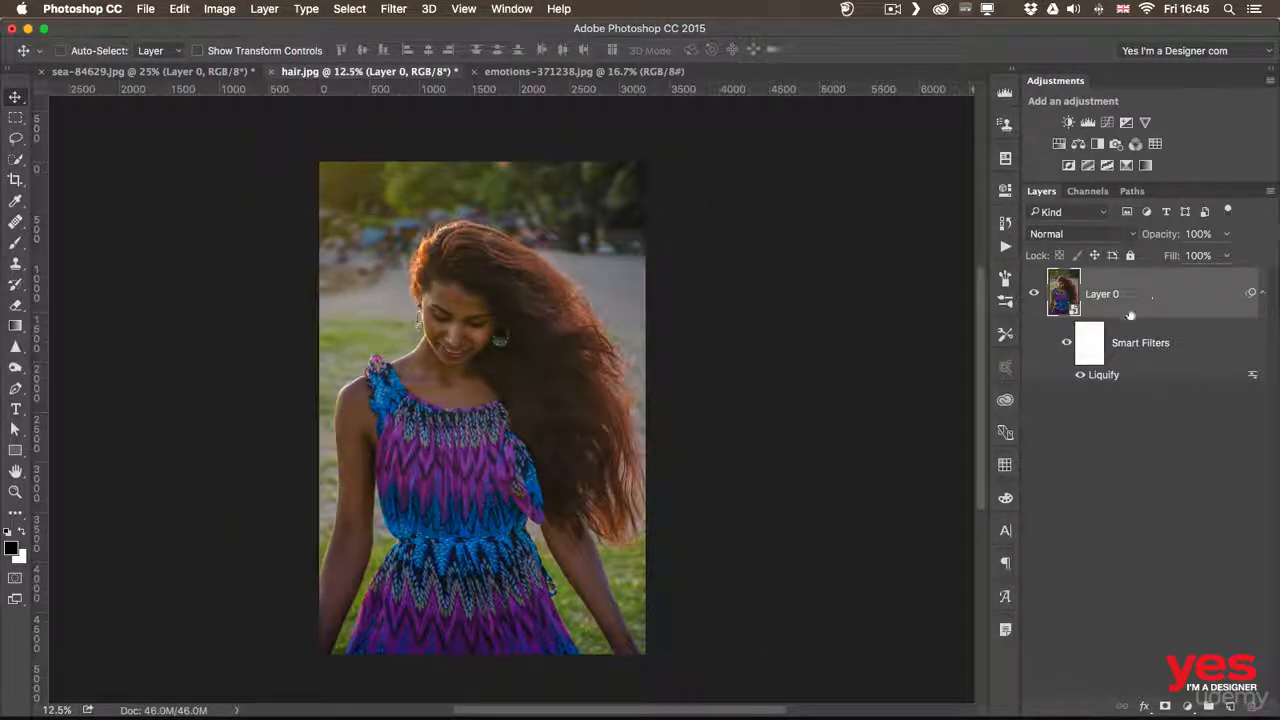
pyautogui.click(1066, 344)
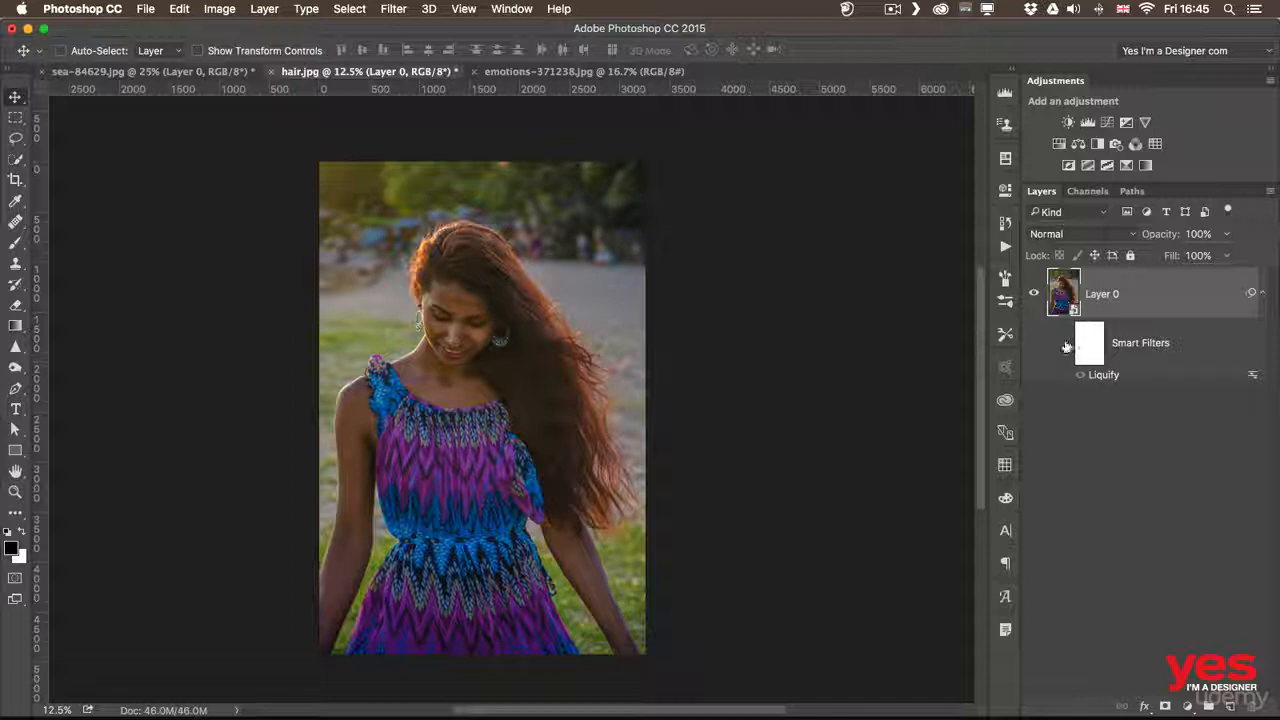
pyautogui.click(1066, 345)
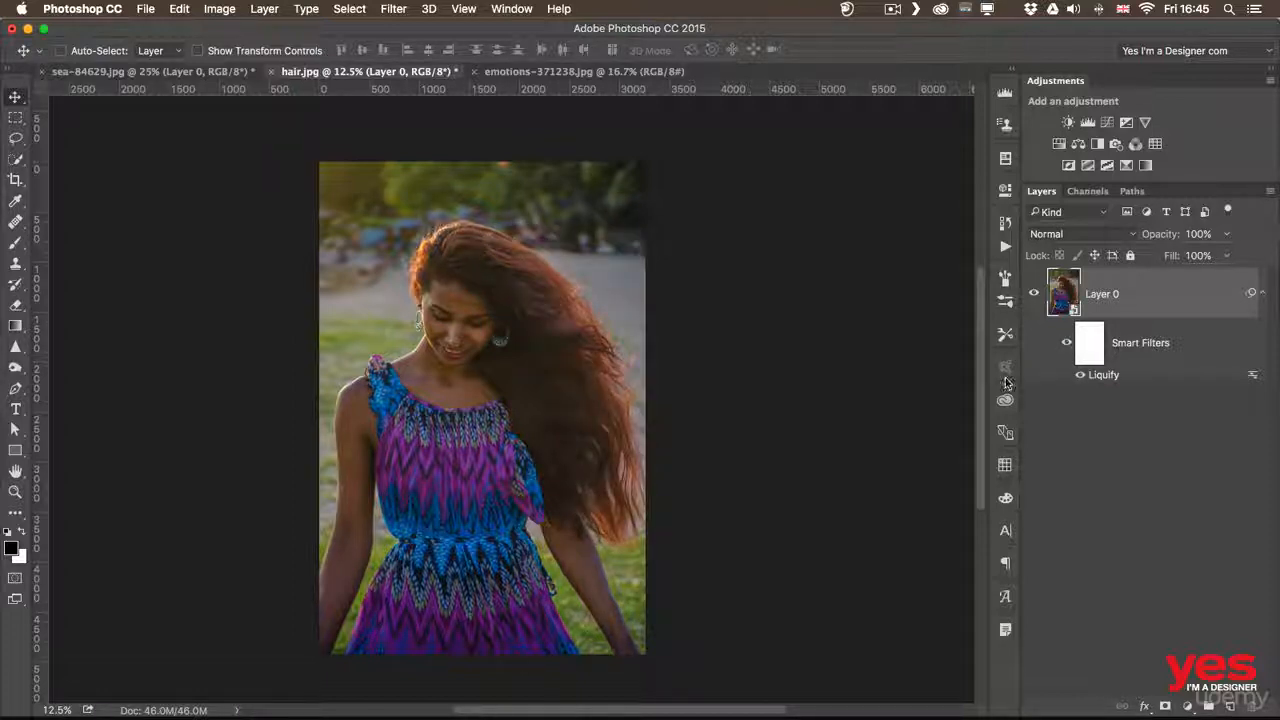
# Step: Reopen the Liquify smart filter on the portrait and set the Forward Warp brush size to 700
pyautogui.doubleClick(1103, 376)
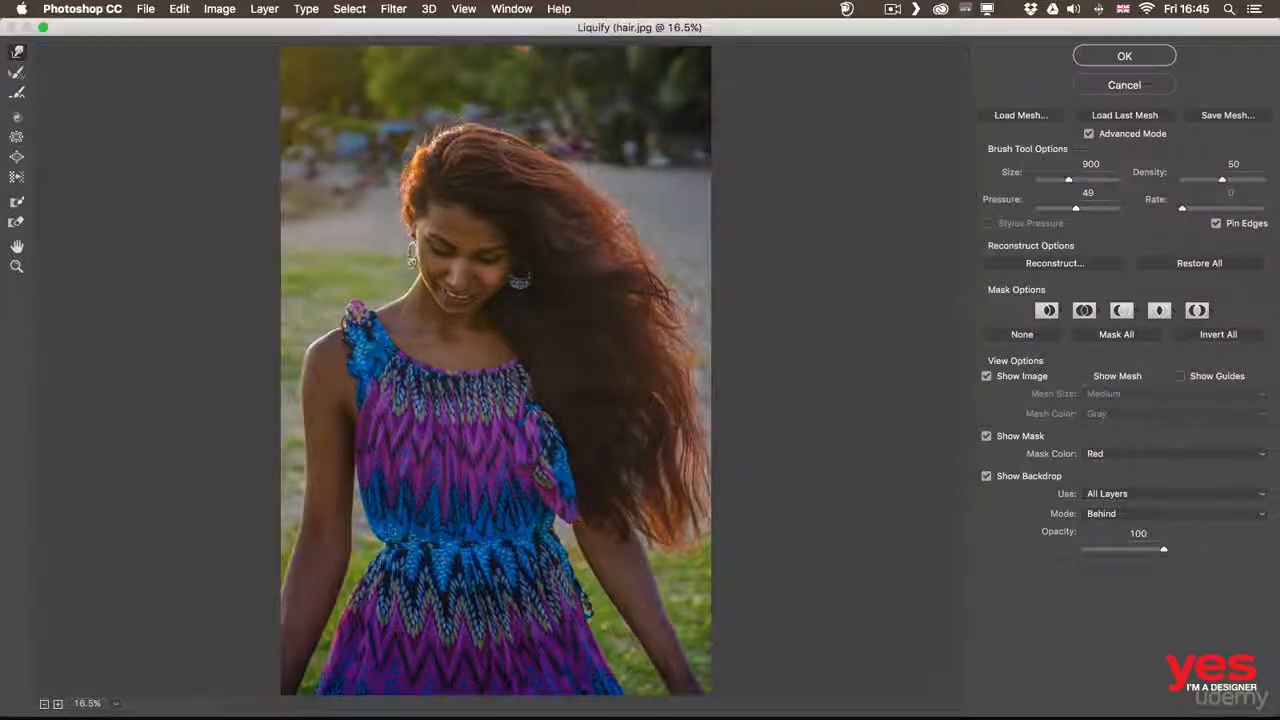
pyautogui.press('[')
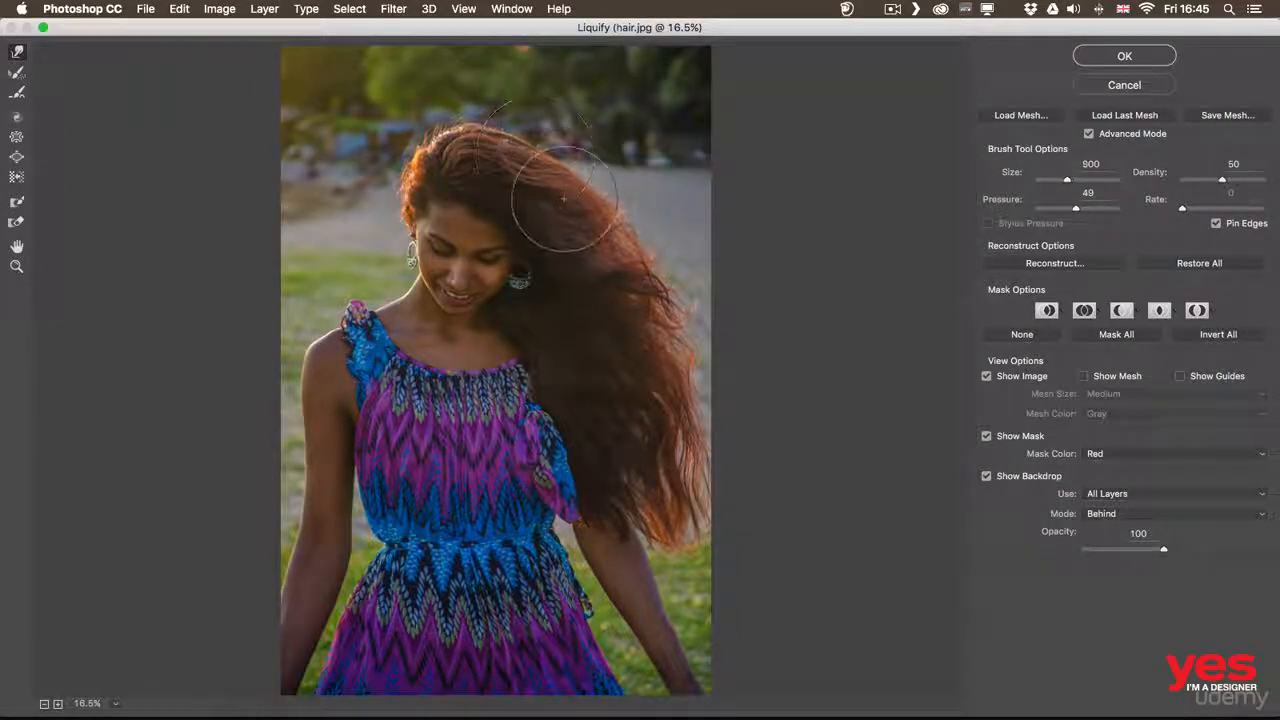
pyautogui.press('[')
pyautogui.press('[')
pyautogui.press('[')
pyautogui.press('[')
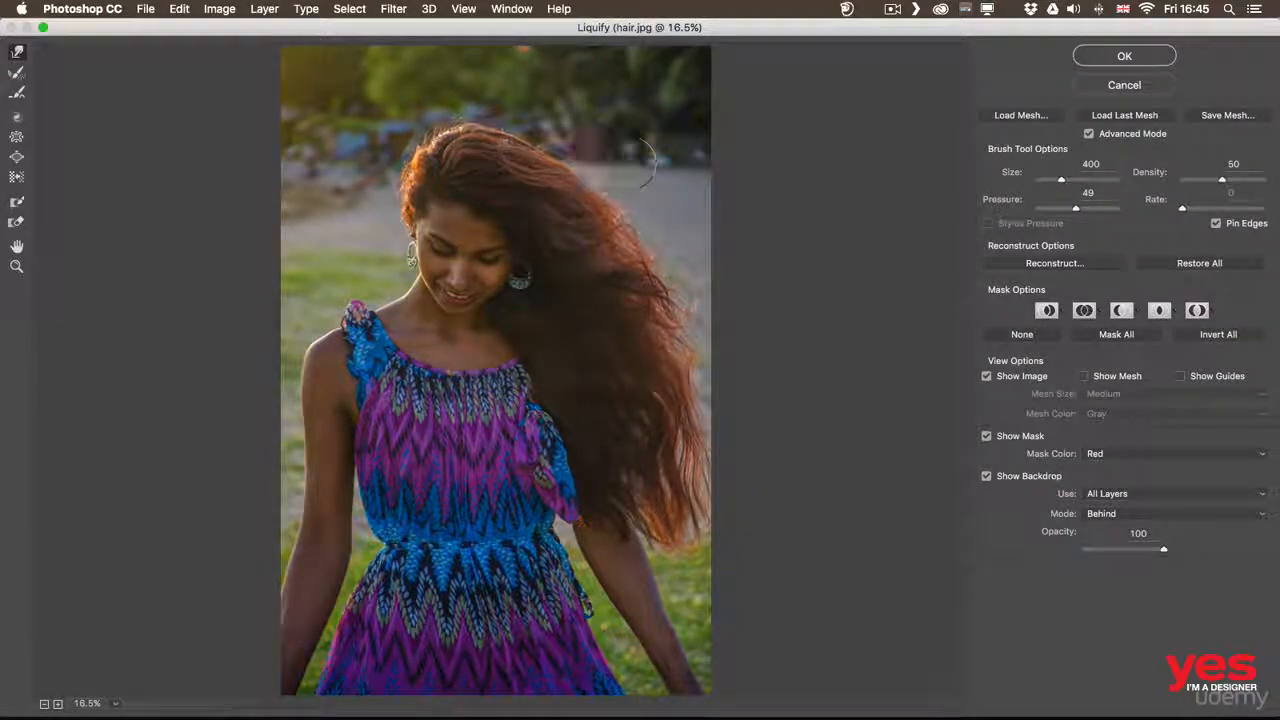
pyautogui.press(']')
pyautogui.press(']')
pyautogui.press(']')
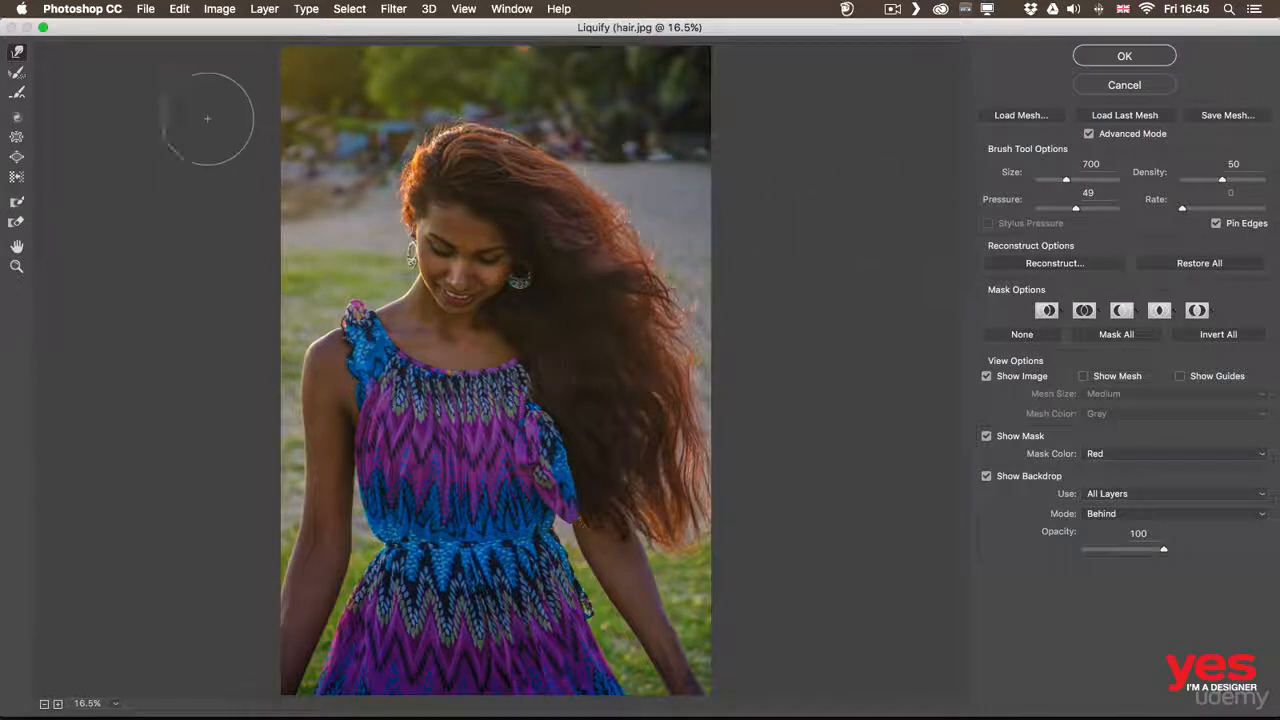
# Step: Smooth the upper outer outline of the hair with the Smooth tool at brush size 1200, and apply the Liquify filter
pyautogui.click(17, 92)
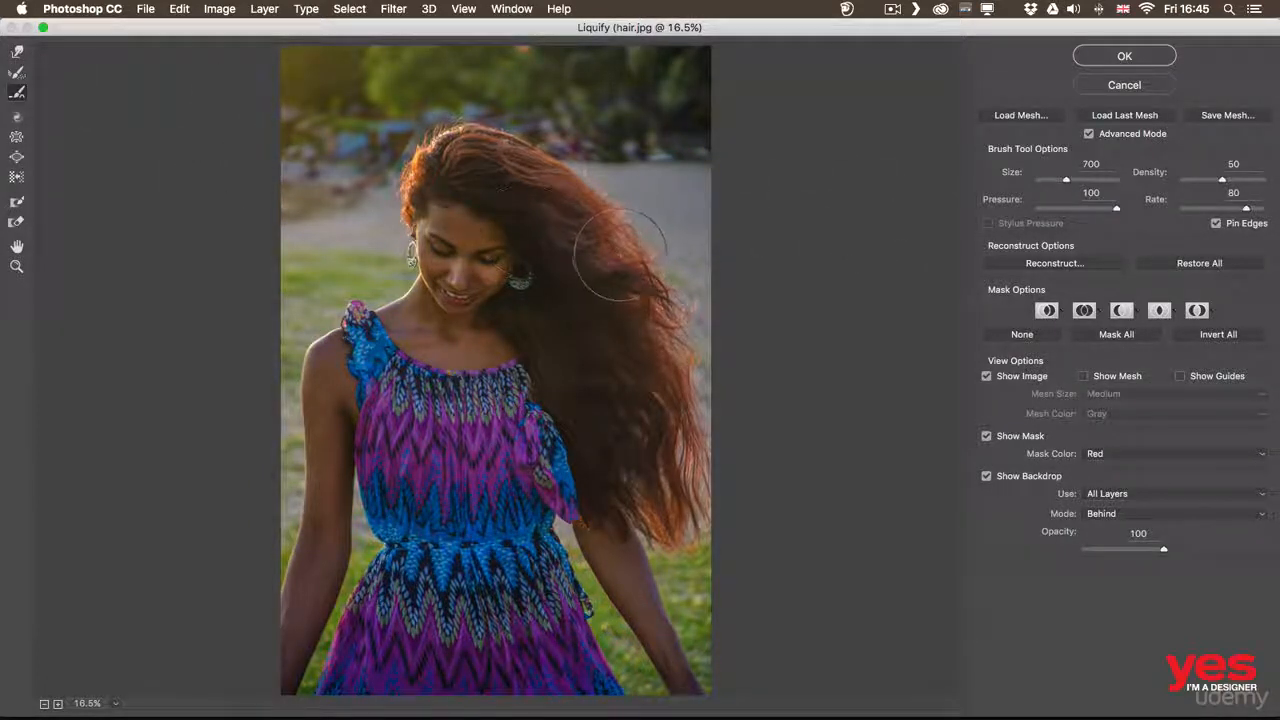
pyautogui.press(']')
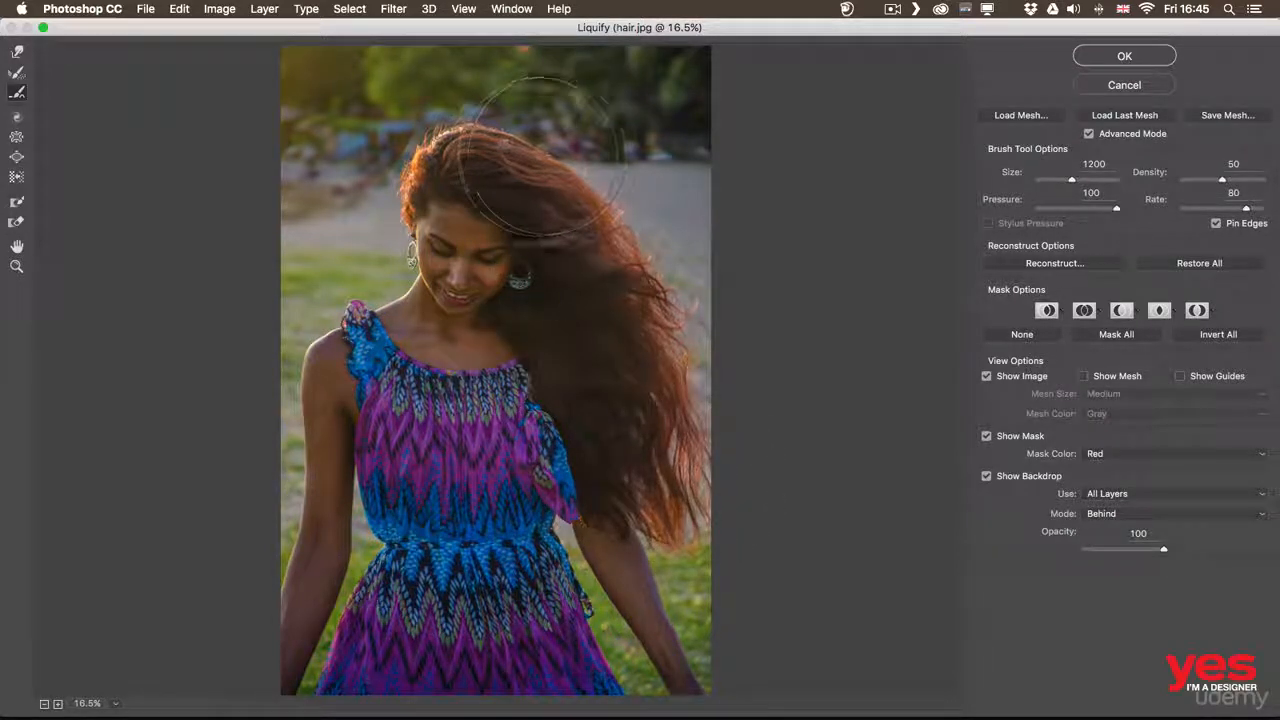
pyautogui.moveTo(612, 207); pyautogui.dragTo(686, 271)
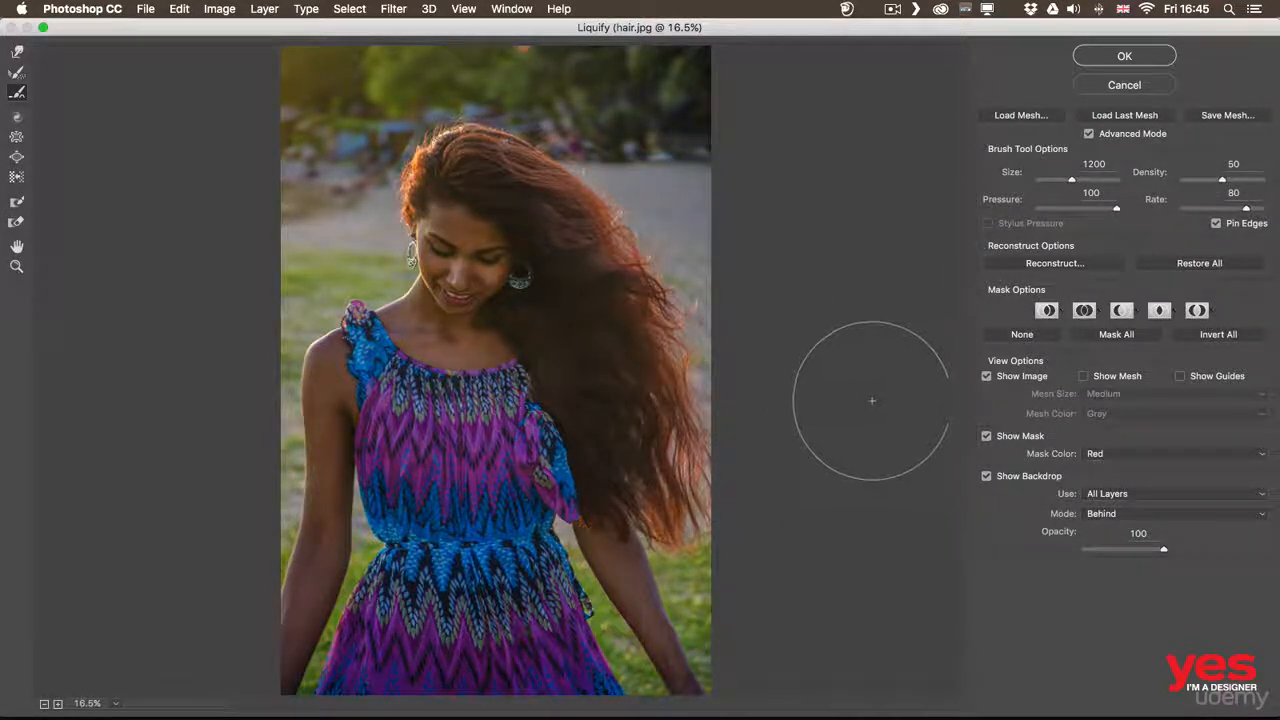
pyautogui.click(1124, 56)
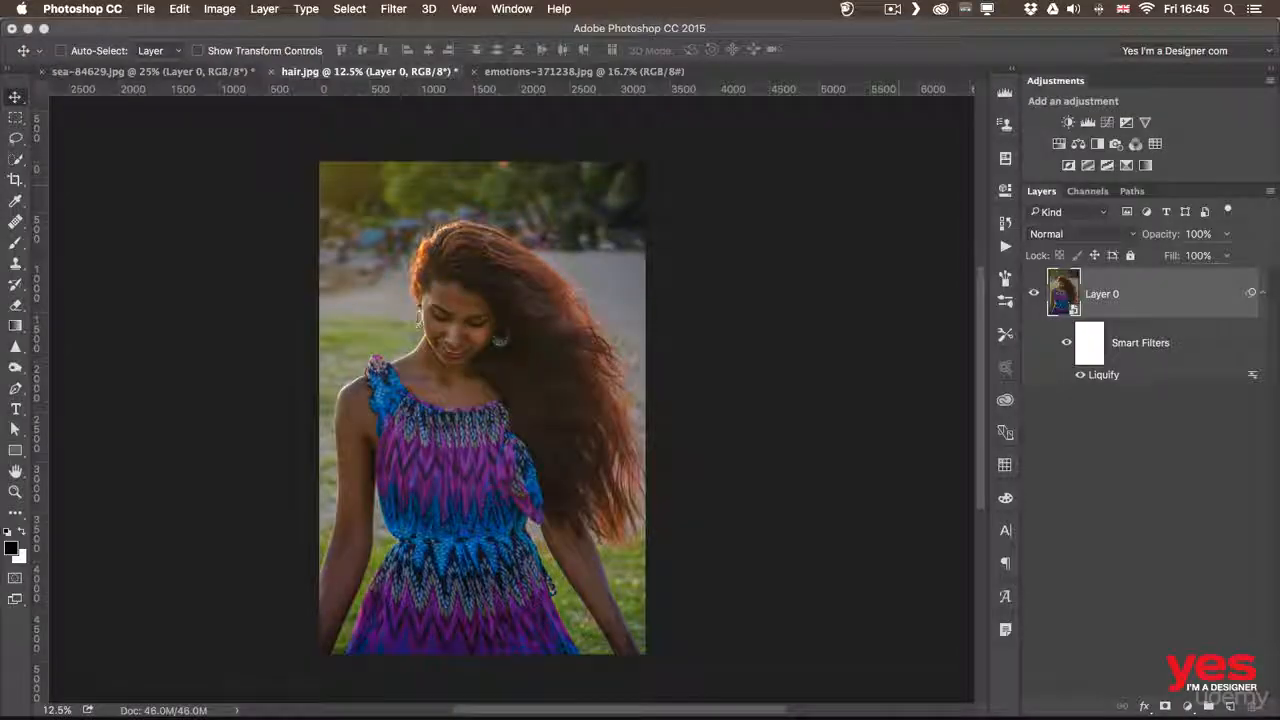
# Step: Toggle the smart filter off and on to compare the hair up close with and without the Liquify edit
pyautogui.moveTo(611, 419); pyautogui.dragTo(666, 420)
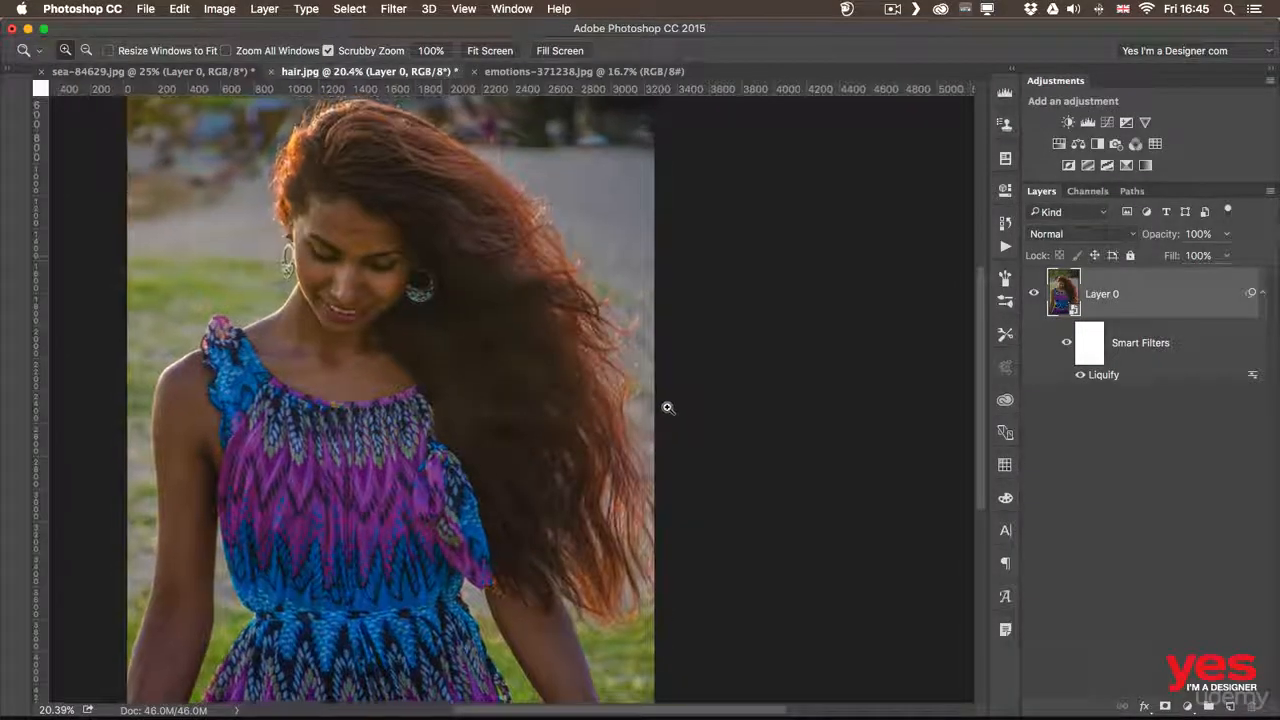
pyautogui.press('v')
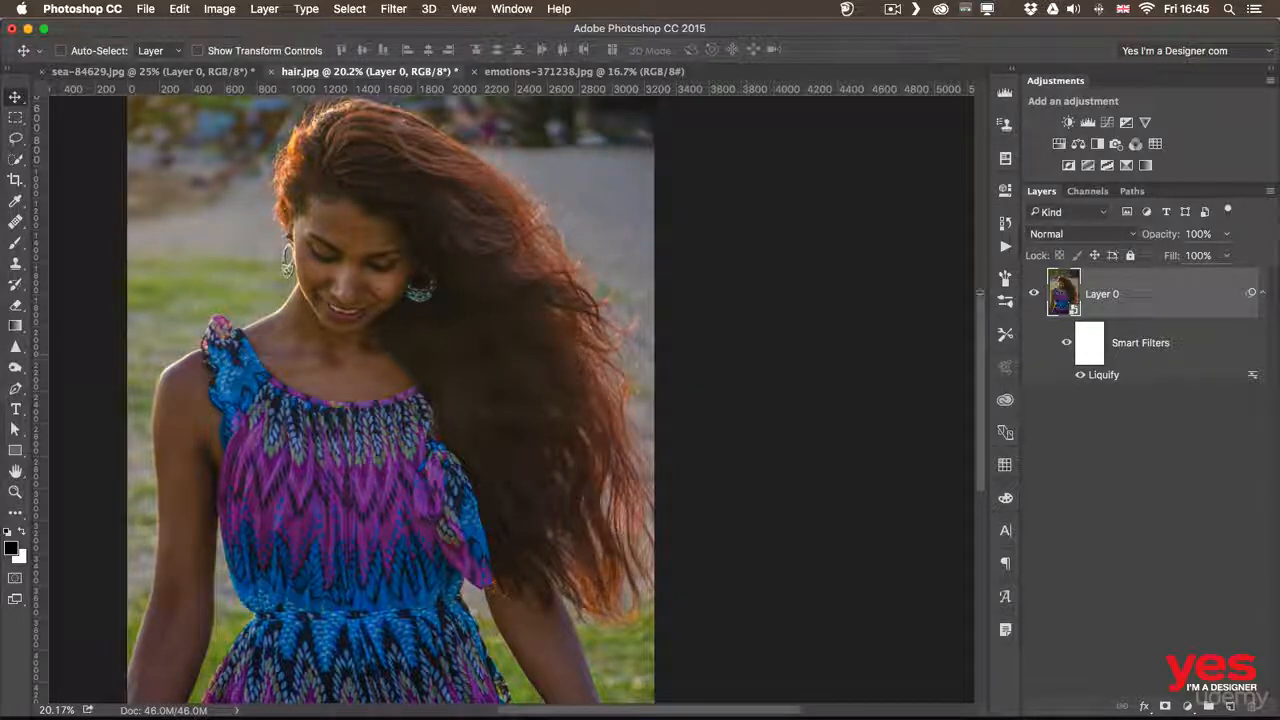
pyautogui.click(1064, 342)
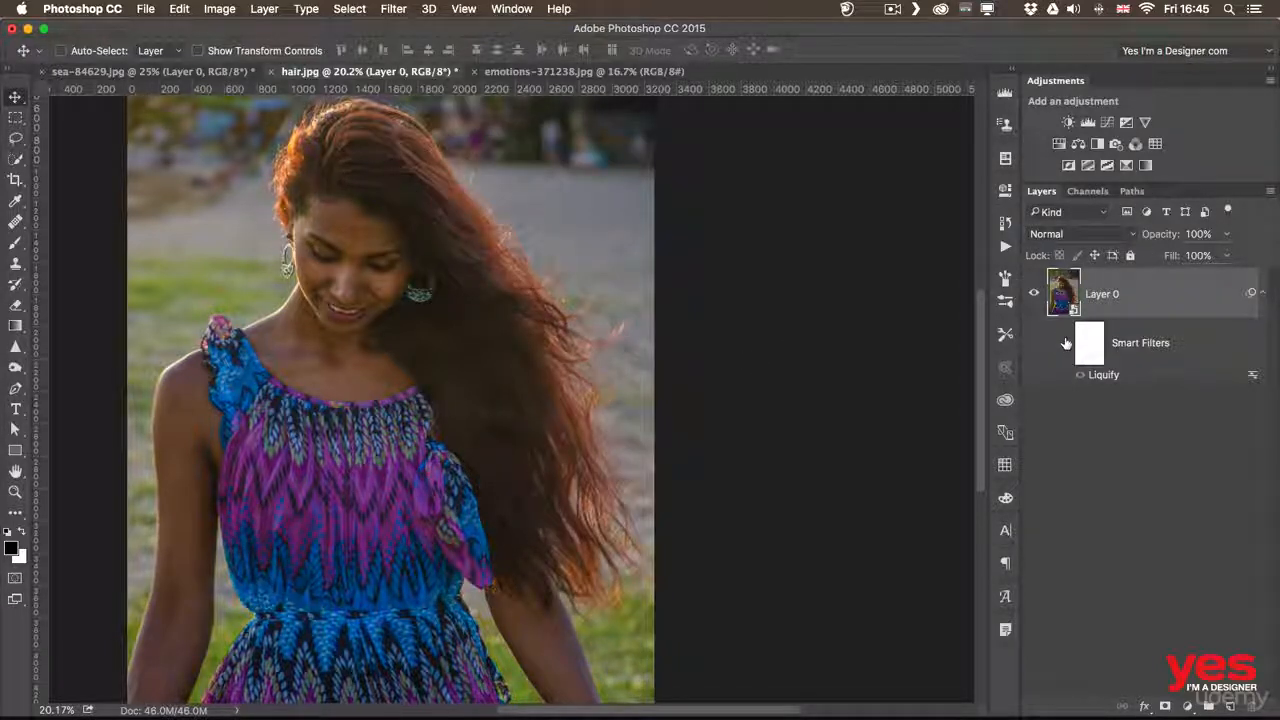
pyautogui.click(1064, 342)
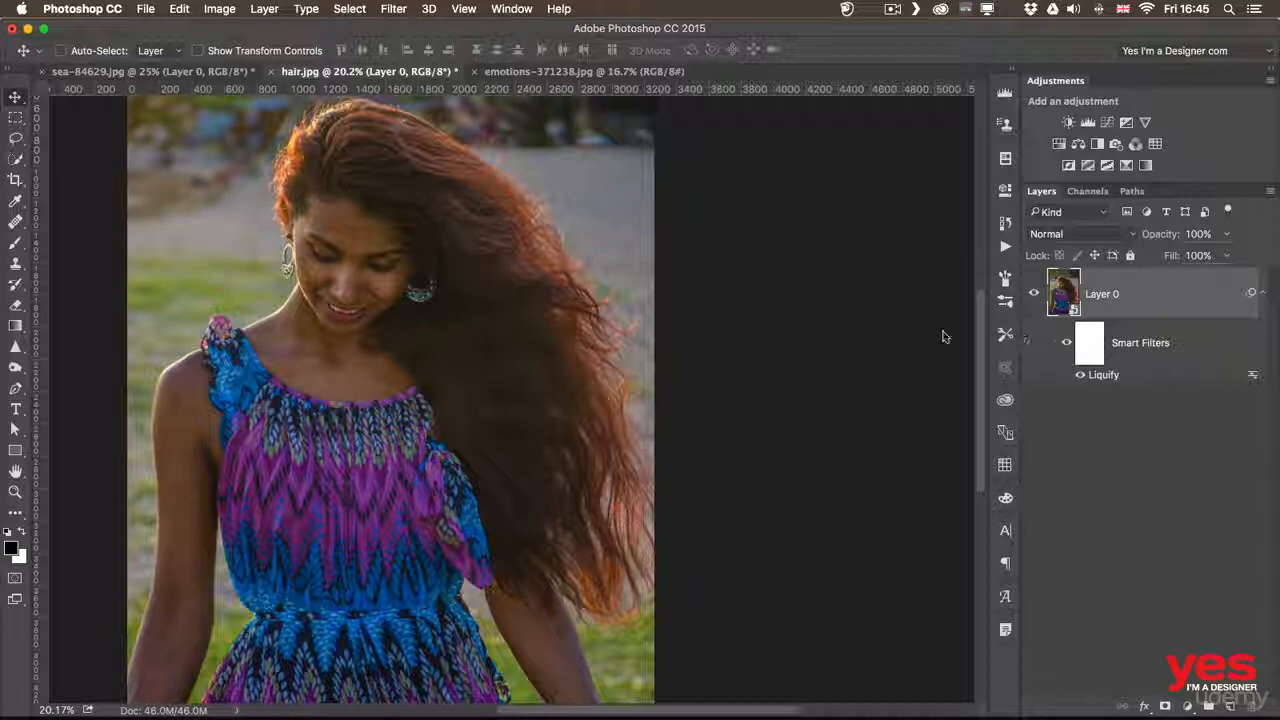
pyautogui.moveTo(691, 316); pyautogui.dragTo(634, 325)
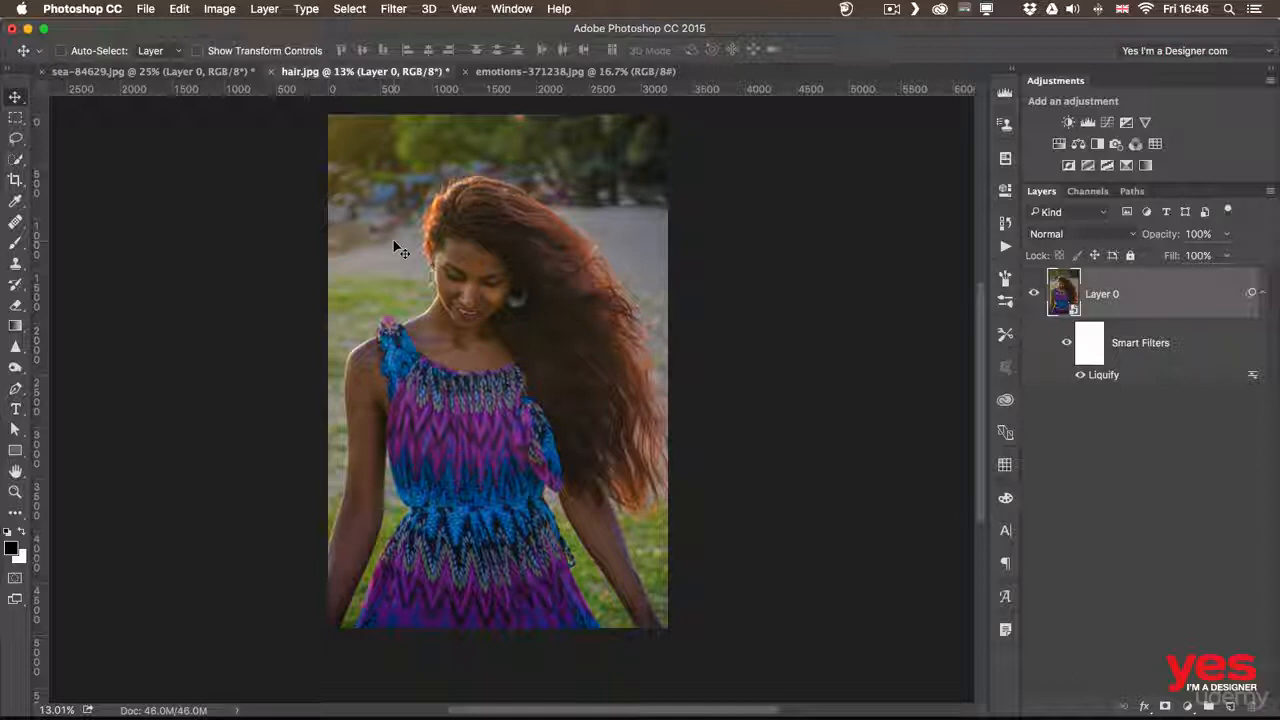
# Step: Switch to emotions-371238.jpg, convert its background for smart filters, and open it in Liquify
pyautogui.click(533, 75)
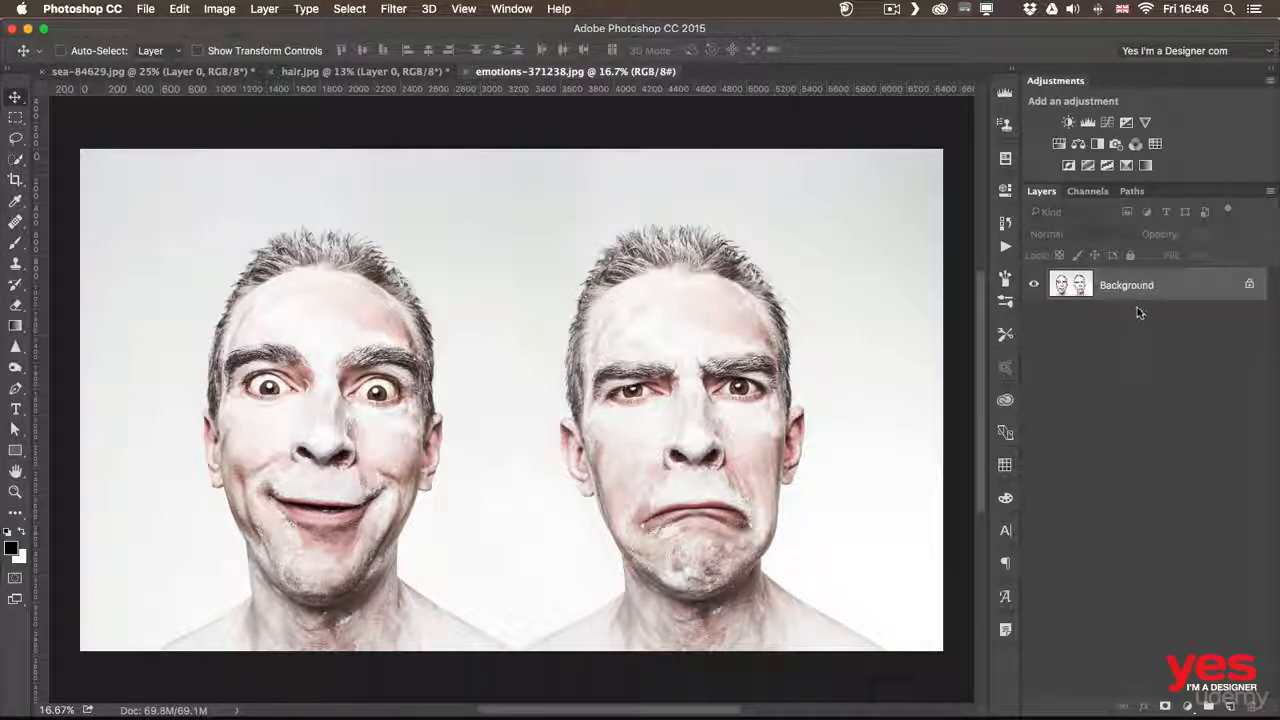
pyautogui.click(393, 9)
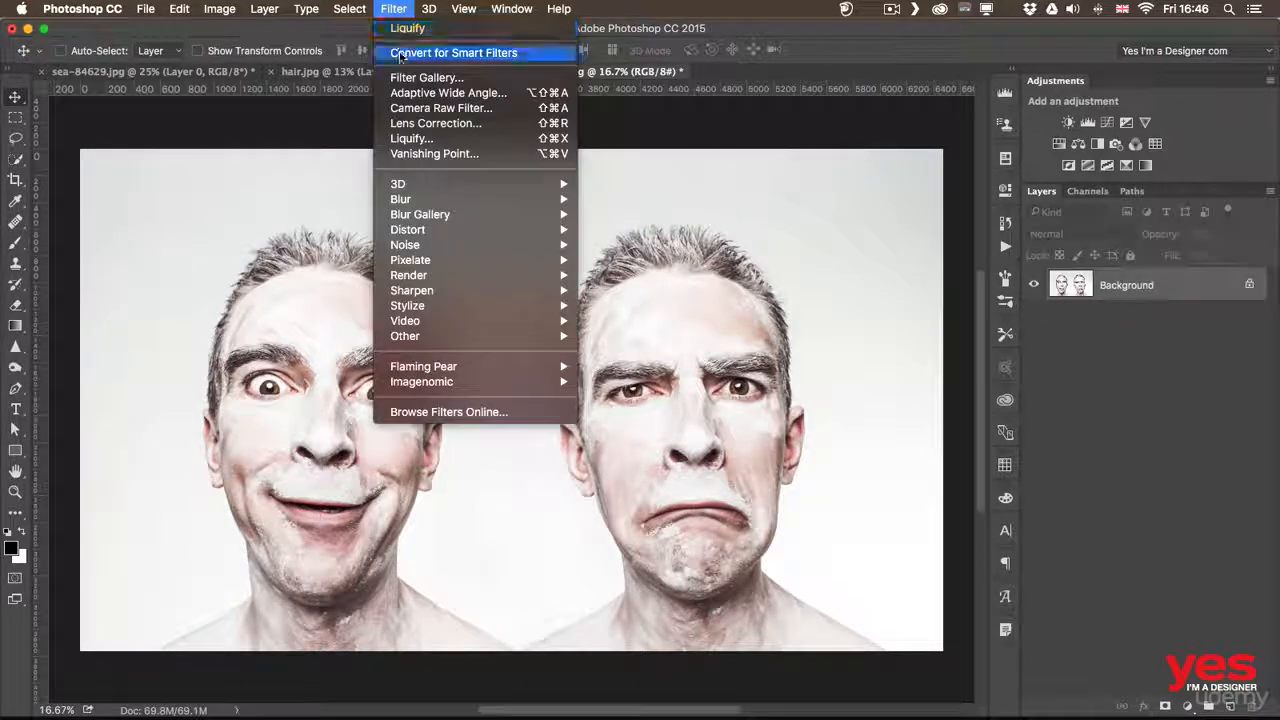
pyautogui.click(404, 54)
pyautogui.click(393, 9)
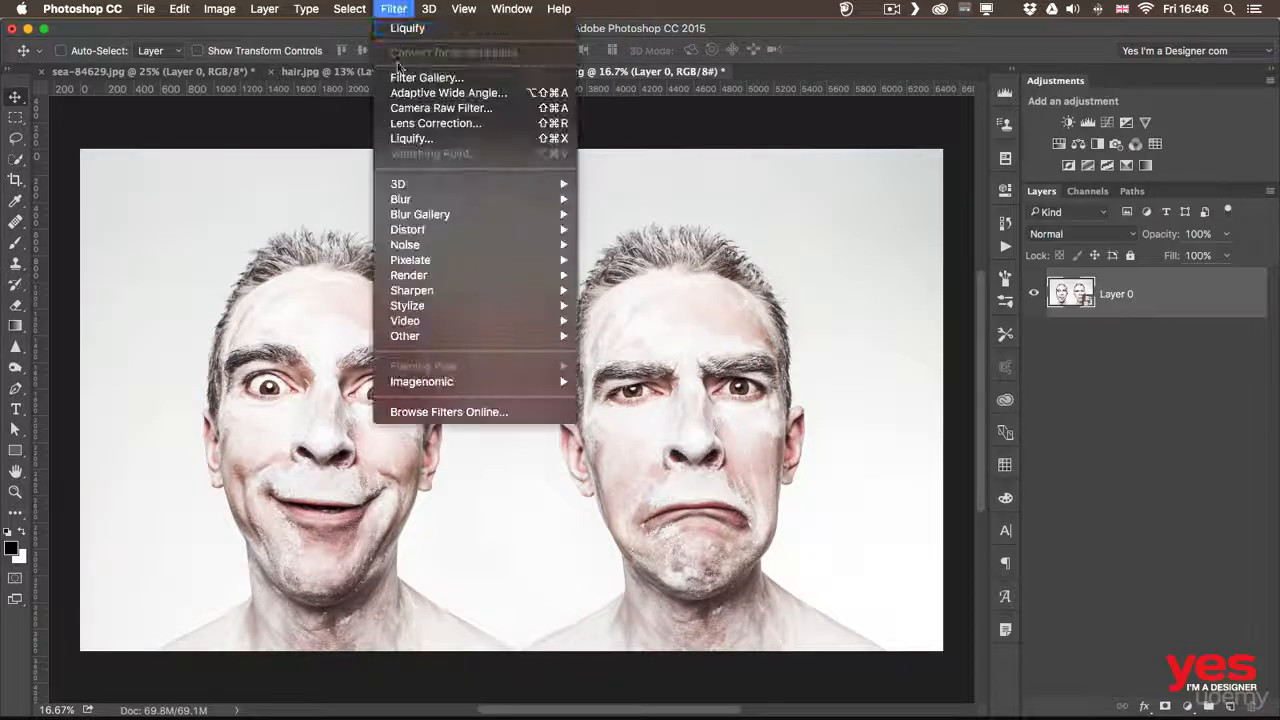
pyautogui.click(410, 139)
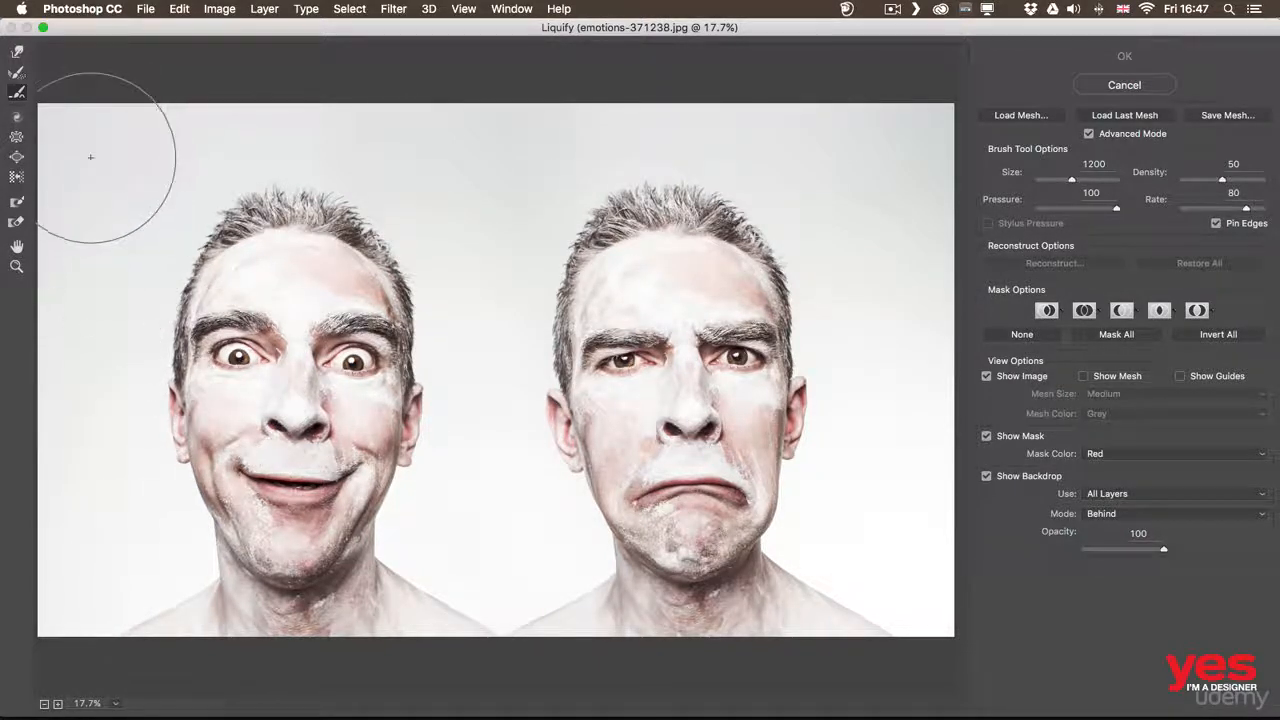
# Step: Enlarge both eyes of the smiling face with the Bloat tool at brush size 800
pyautogui.click(17, 157)
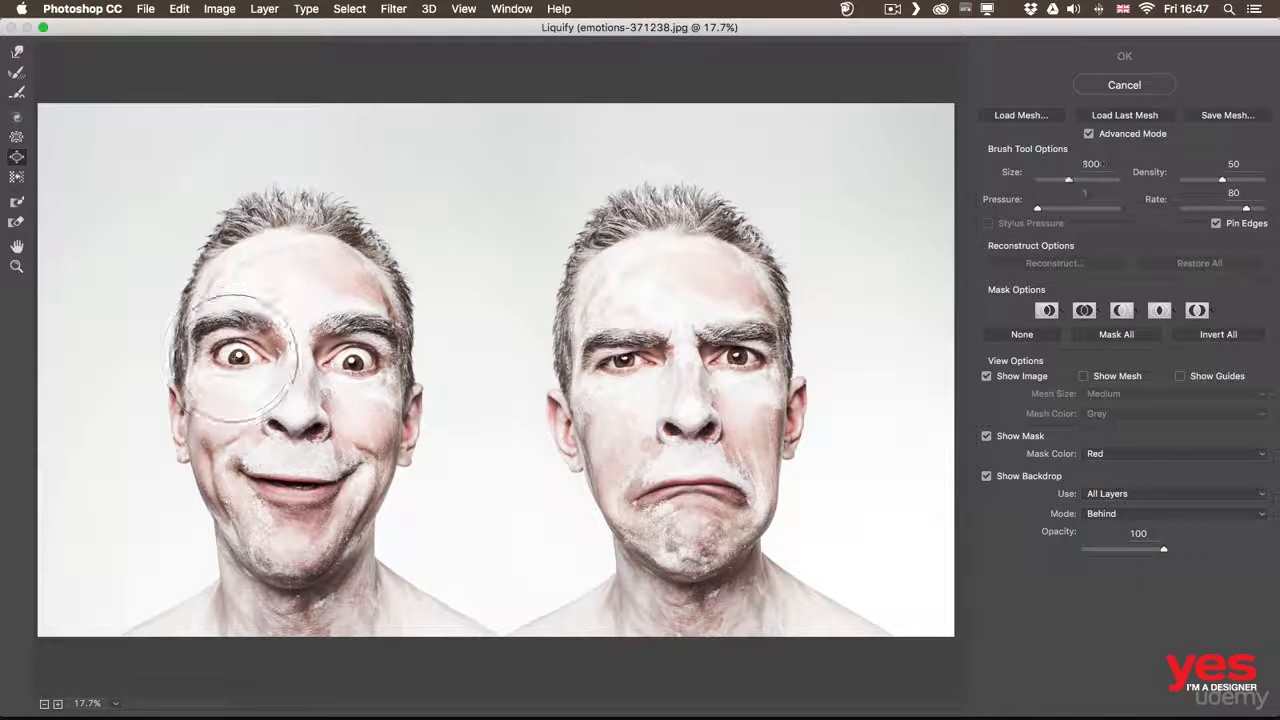
pyautogui.moveTo(232, 357); pyautogui.dragTo(232, 362)
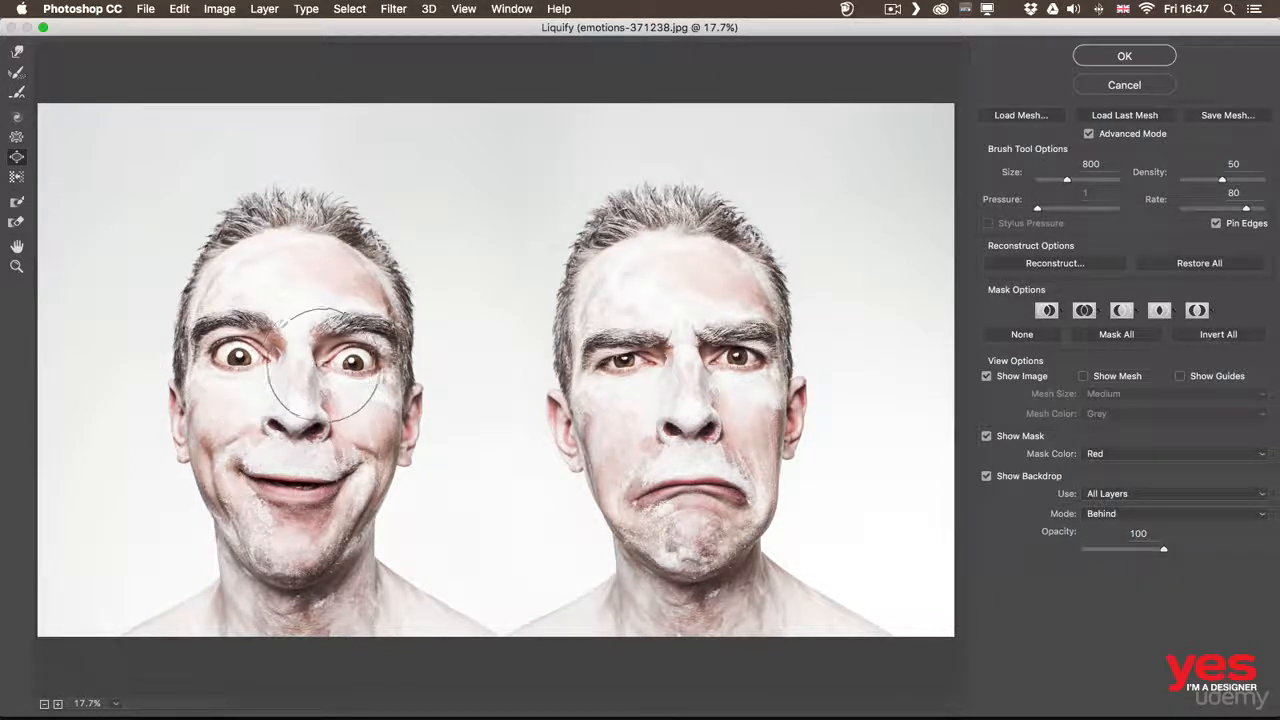
pyautogui.click(354, 360)
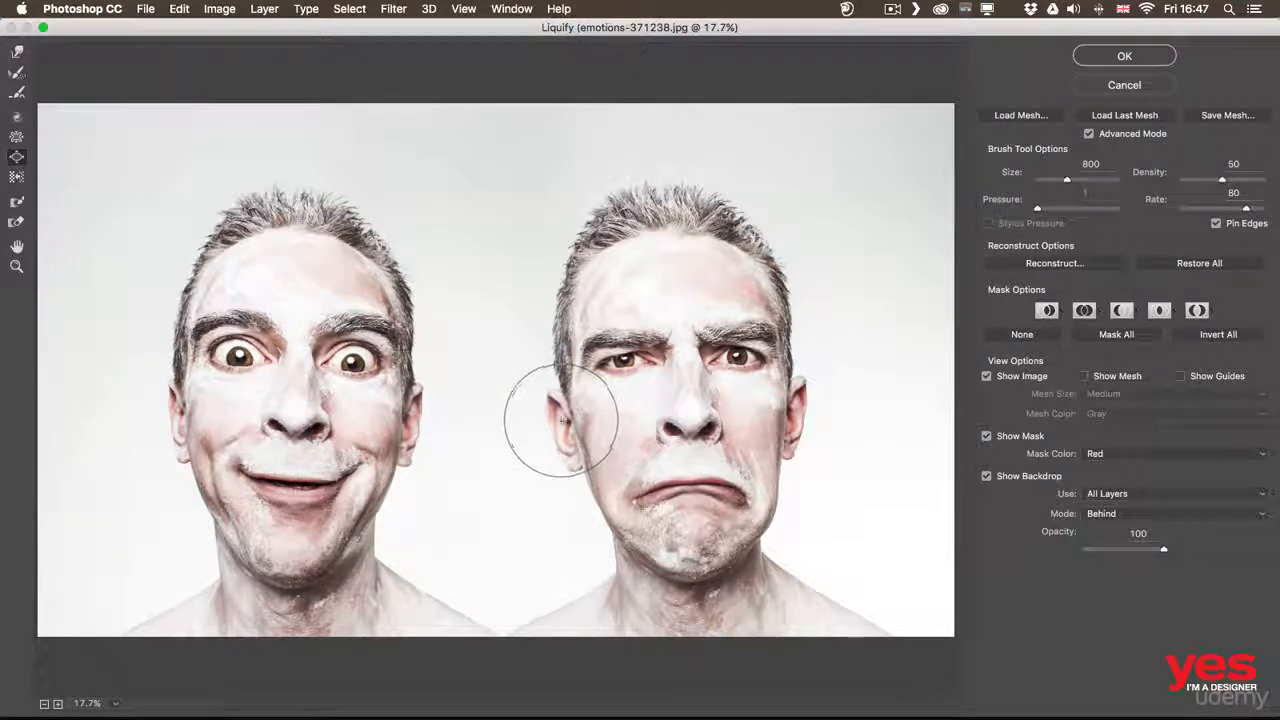
# Step: Pull the corners of the smiling mouth upward with Forward Warp at brush size 700
pyautogui.click(16, 52)
pyautogui.moveTo(228, 440)
pyautogui.mouseDown()
pyautogui.moveTo(250, 480)
pyautogui.moveTo(232, 475)
pyautogui.mouseUp()
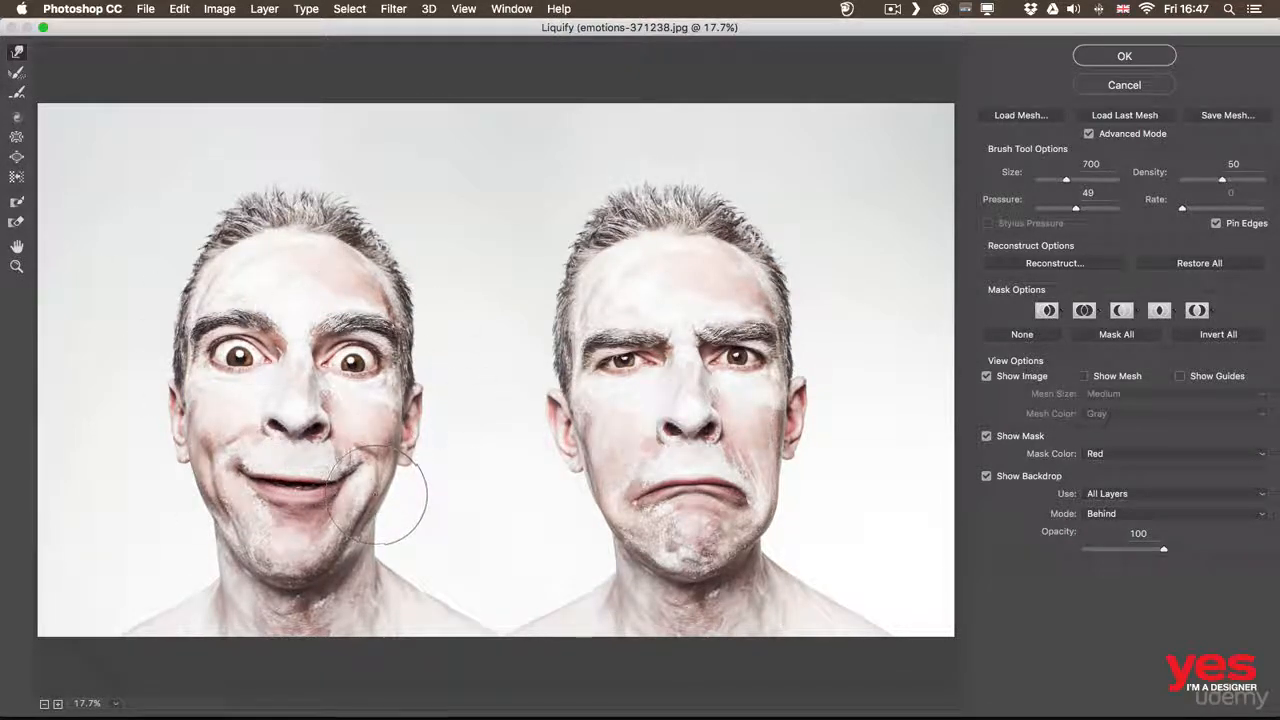
pyautogui.moveTo(243, 489); pyautogui.dragTo(237, 461)
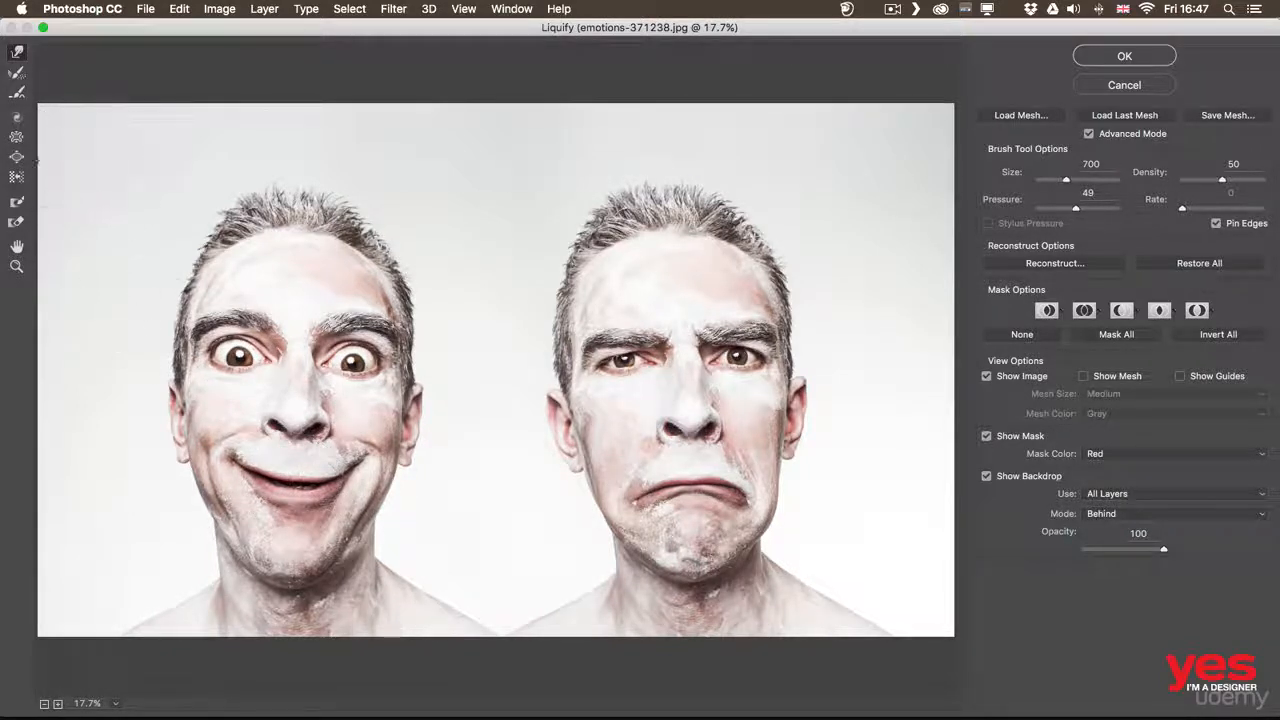
# Step: Stretch the tip of the smiling face's nose downward with Forward Warp at brush size 700
pyautogui.click(17, 157)
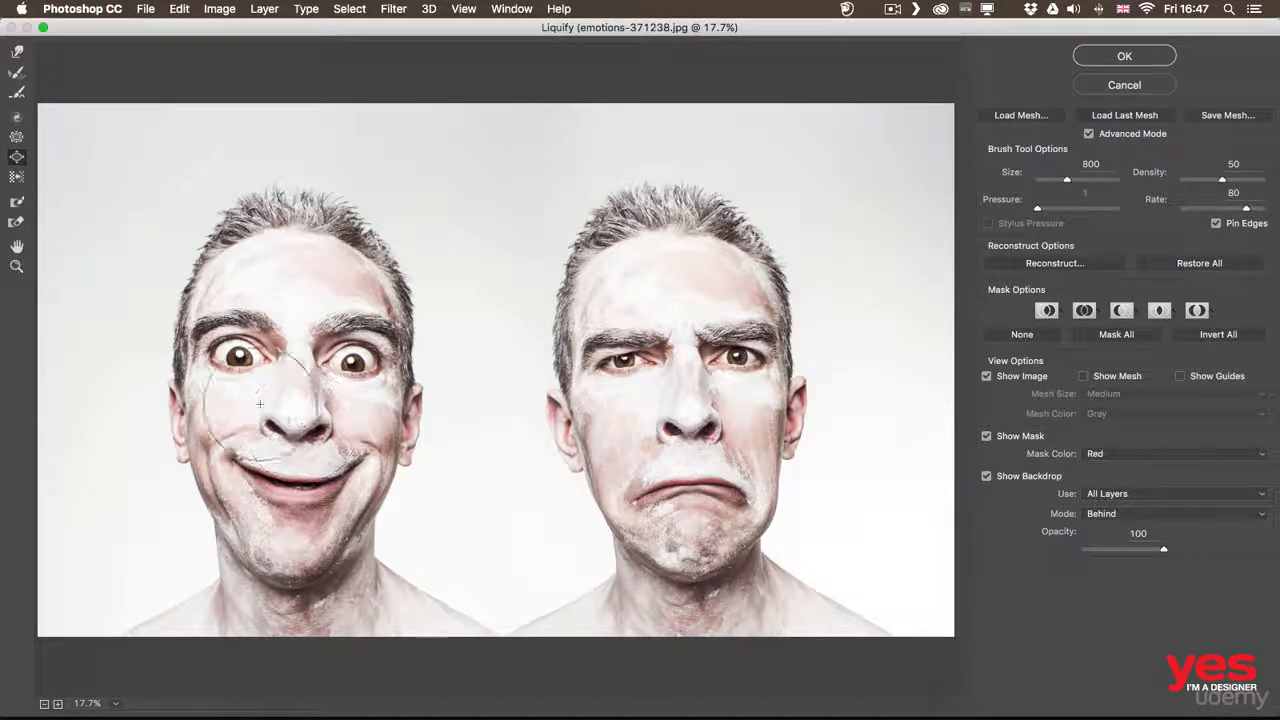
pyautogui.click(17, 51)
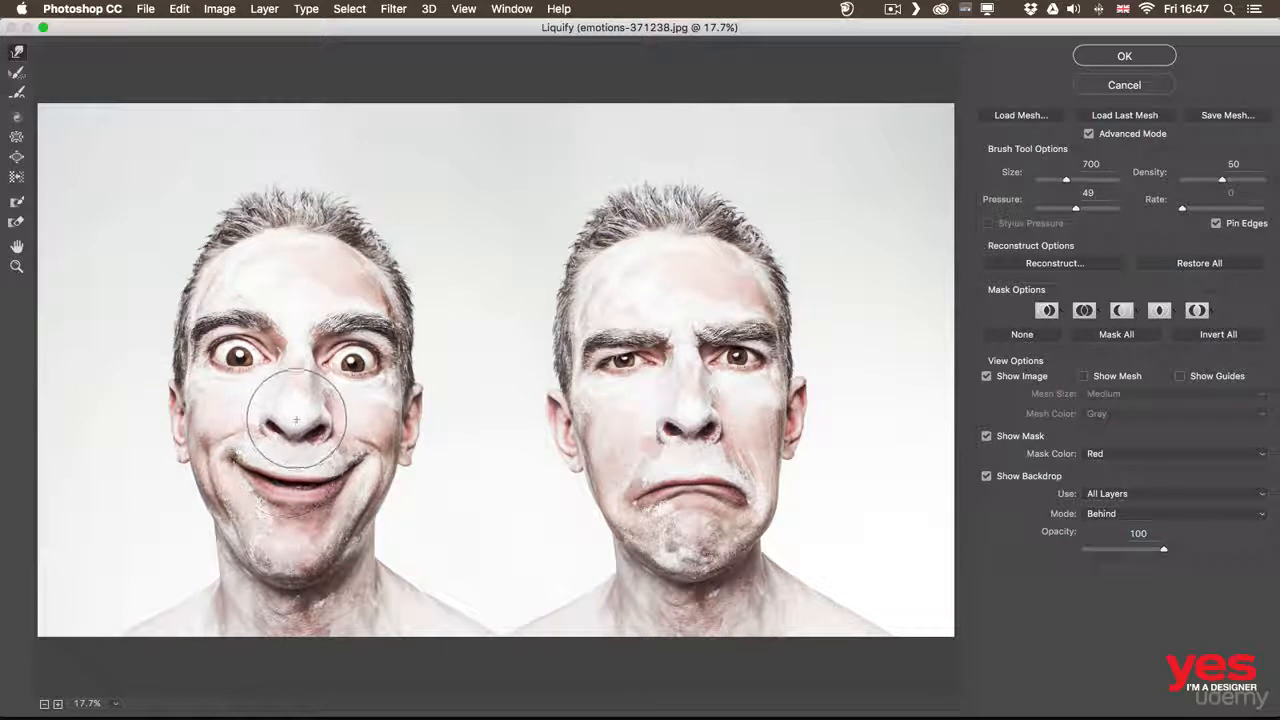
pyautogui.moveTo(295, 417); pyautogui.dragTo(300, 431)
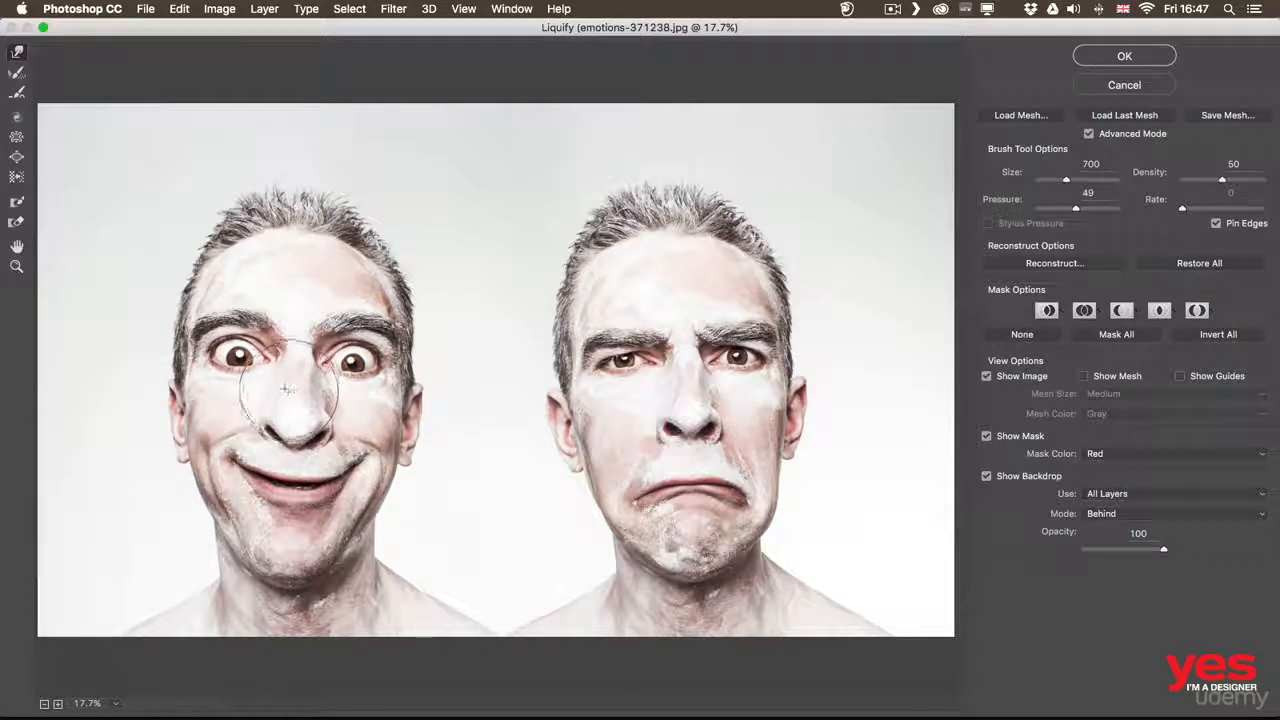
pyautogui.moveTo(316, 420)
pyautogui.mouseDown()
pyautogui.moveTo(314, 450)
pyautogui.moveTo(300, 442)
pyautogui.mouseUp()
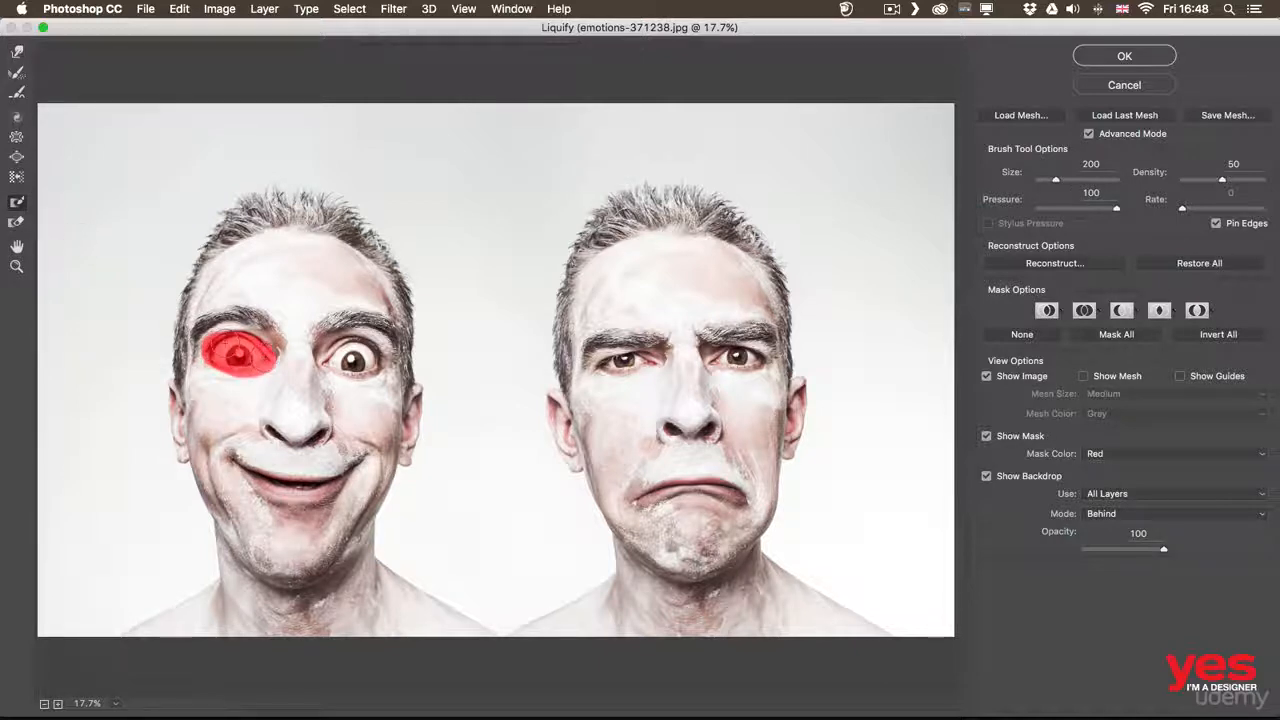
# Step: Freeze both eyes of the smiling face at brush size 200, and arch its eyebrows upward with Forward Warp at size 700
pyautogui.moveTo(232, 349); pyautogui.dragTo(247, 352)
pyautogui.moveTo(368, 346); pyautogui.dragTo(342, 352)
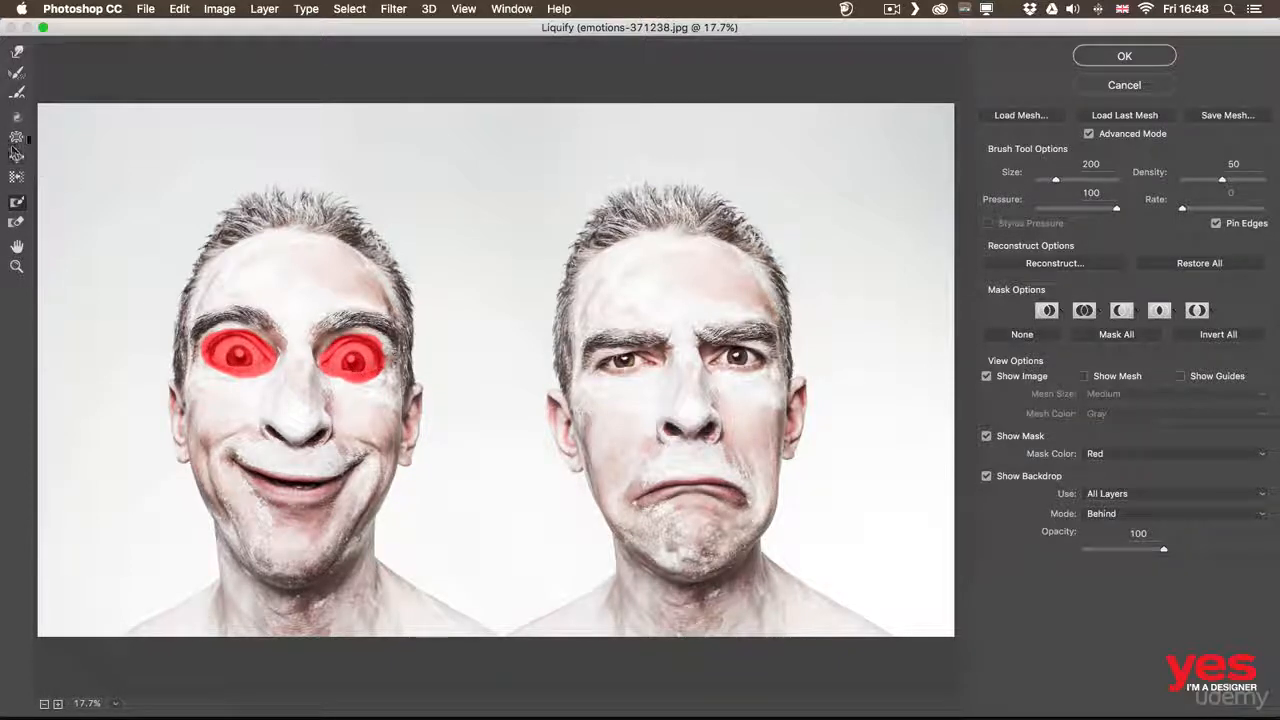
pyautogui.click(17, 52)
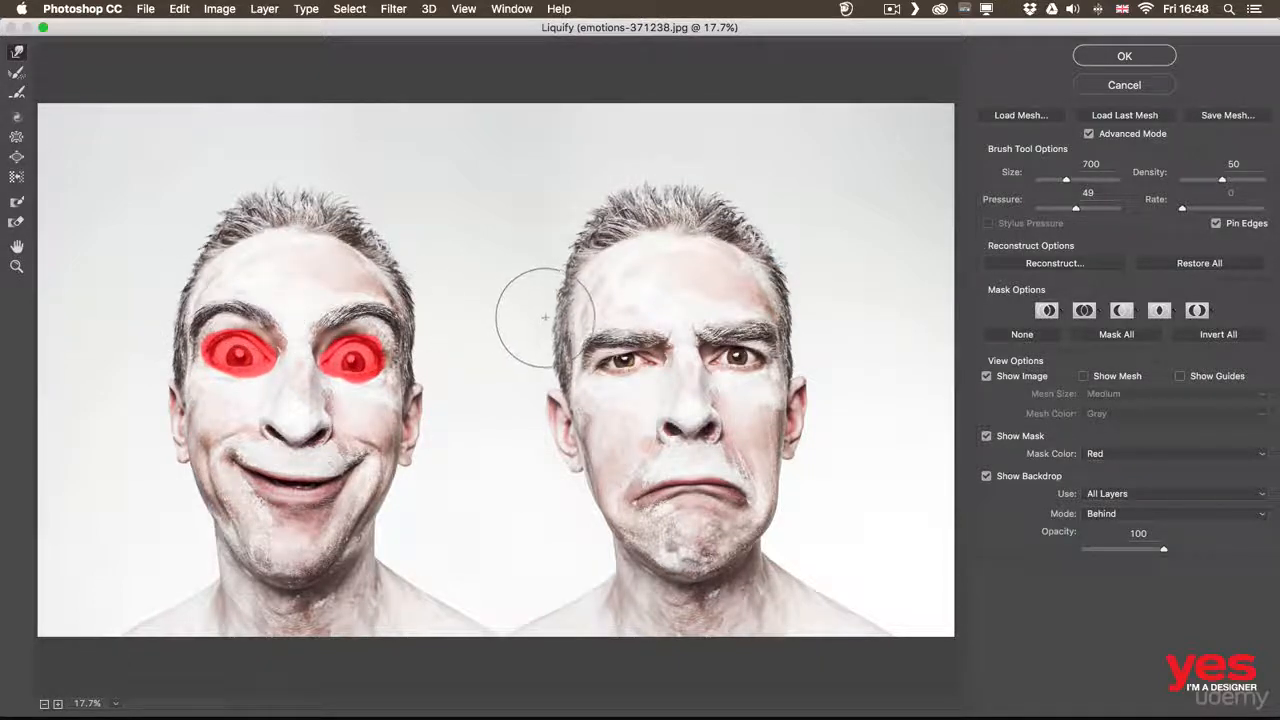
# Step: Thaw the mask over both eyes of the smiling face and return to the Forward Warp tool
pyautogui.click(17, 223)
pyautogui.moveTo(213, 341)
pyautogui.mouseDown()
pyautogui.moveTo(270, 368)
pyautogui.moveTo(250, 360)
pyautogui.moveTo(372, 358)
pyautogui.moveTo(345, 375)
pyautogui.mouseUp()
pyautogui.press('w')
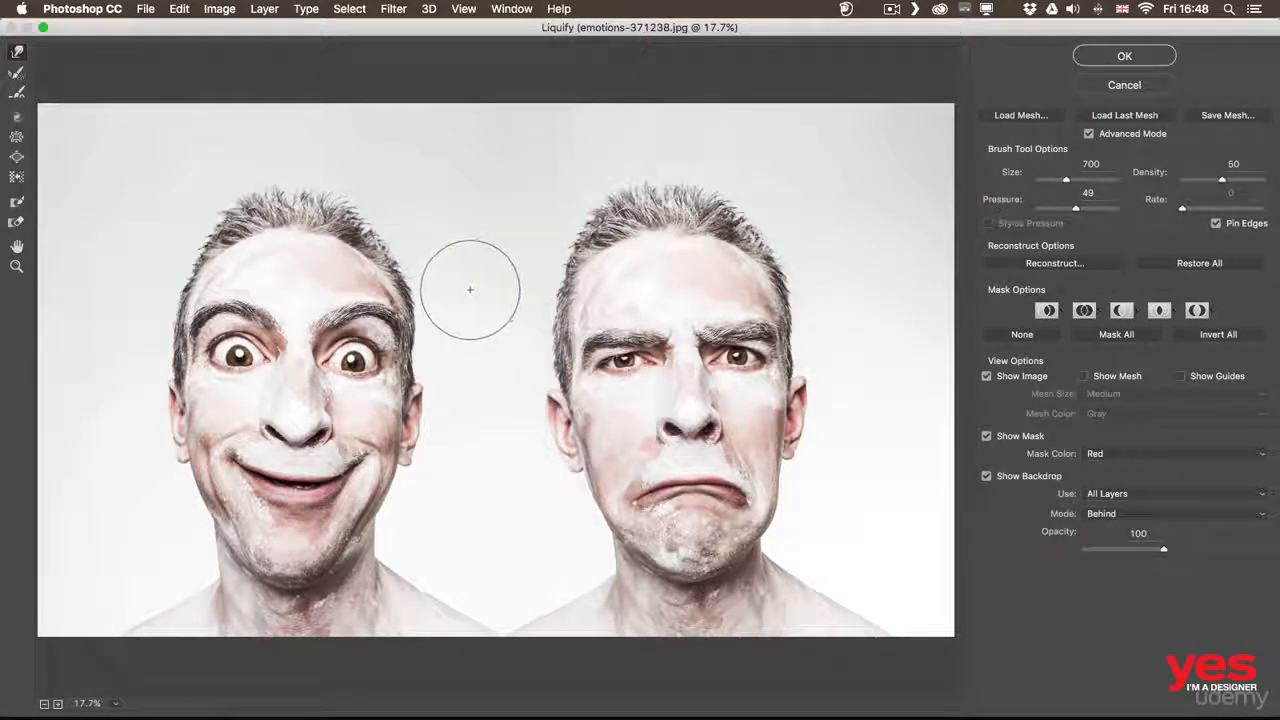
# Step: Reshape the smiling face's nose with Forward Warp at brush size 400, and step back through unwanted strokes
pyautogui.press('[')
pyautogui.press('[')
pyautogui.press('[')
pyautogui.press('[')
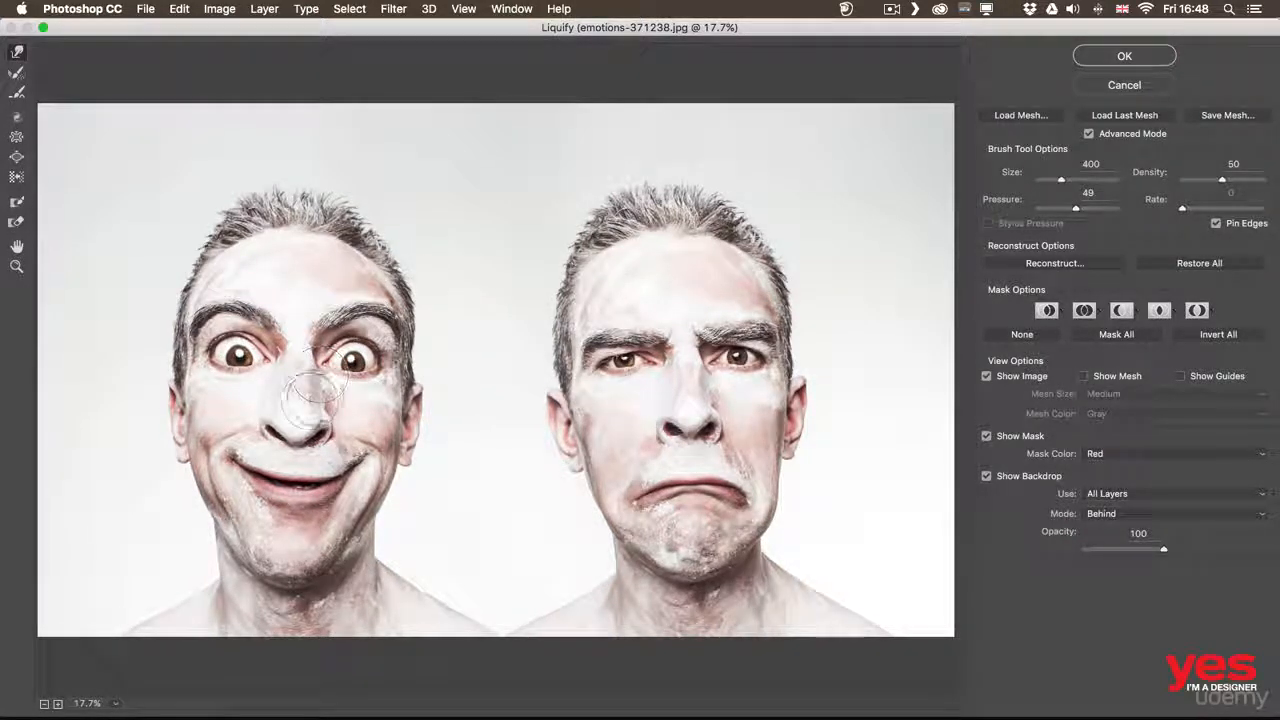
pyautogui.press(']')
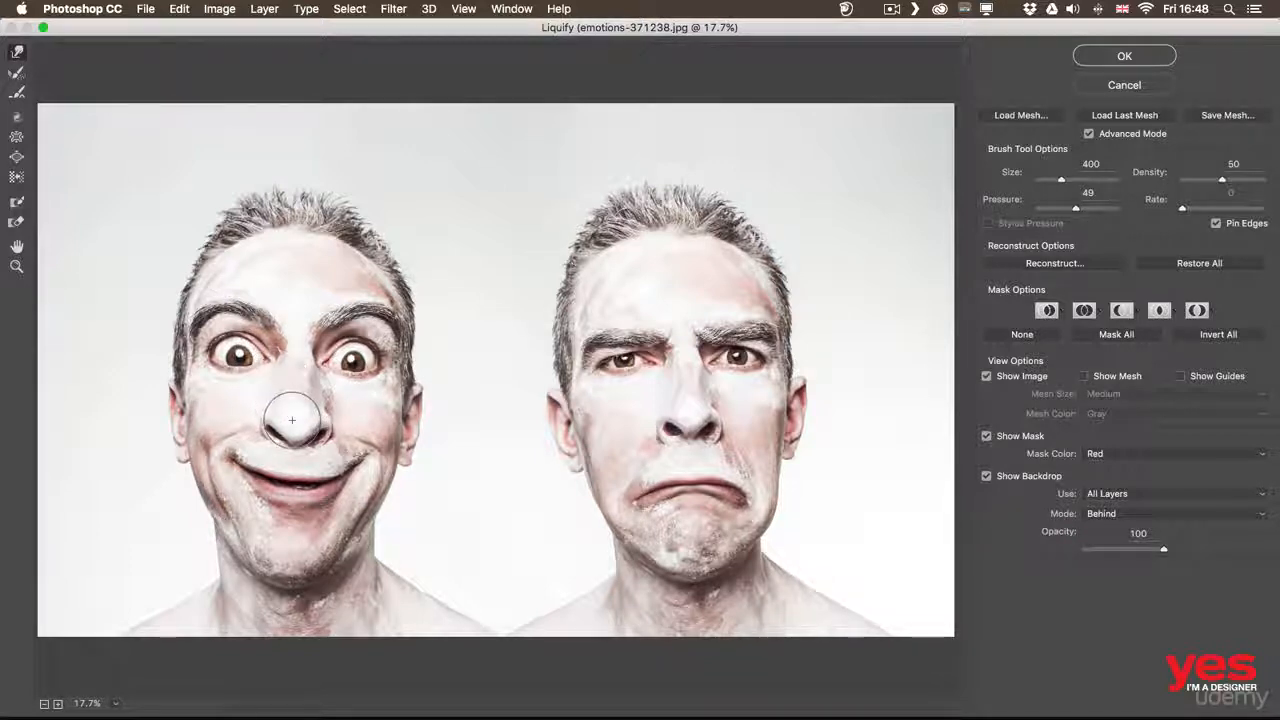
pyautogui.moveTo(287, 405); pyautogui.dragTo(282, 420)
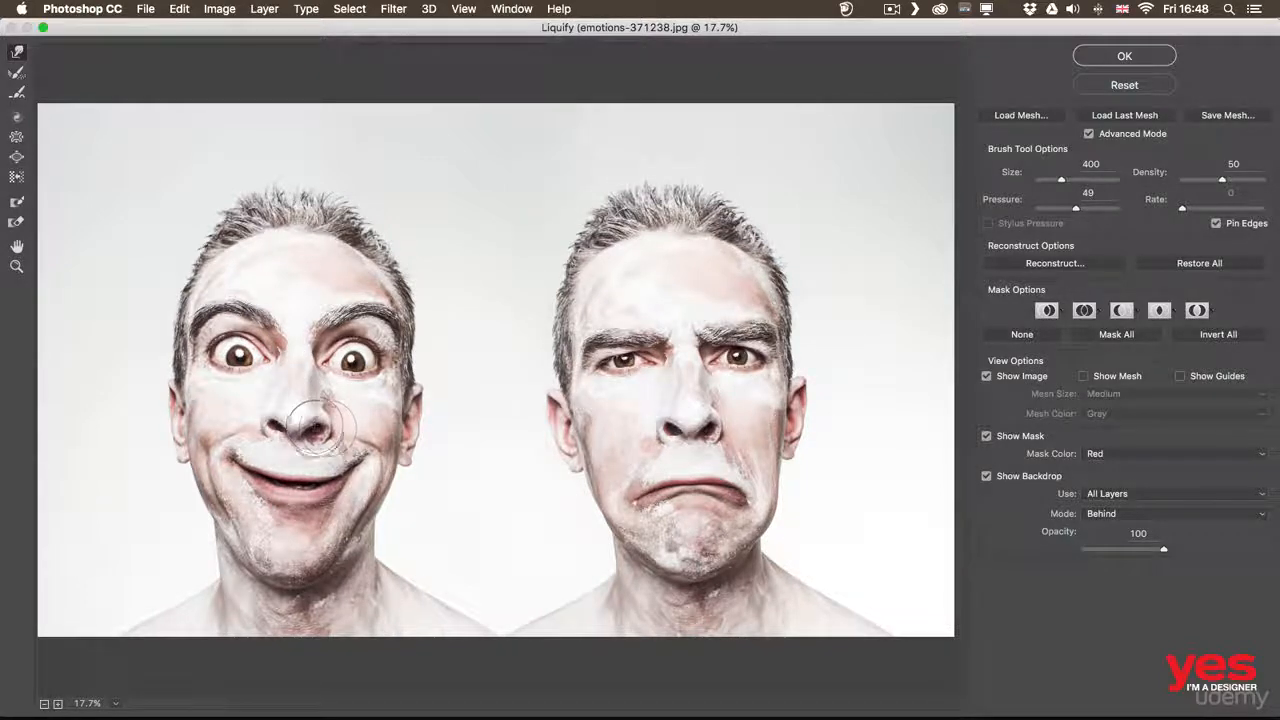
pyautogui.press('alt+super+z')
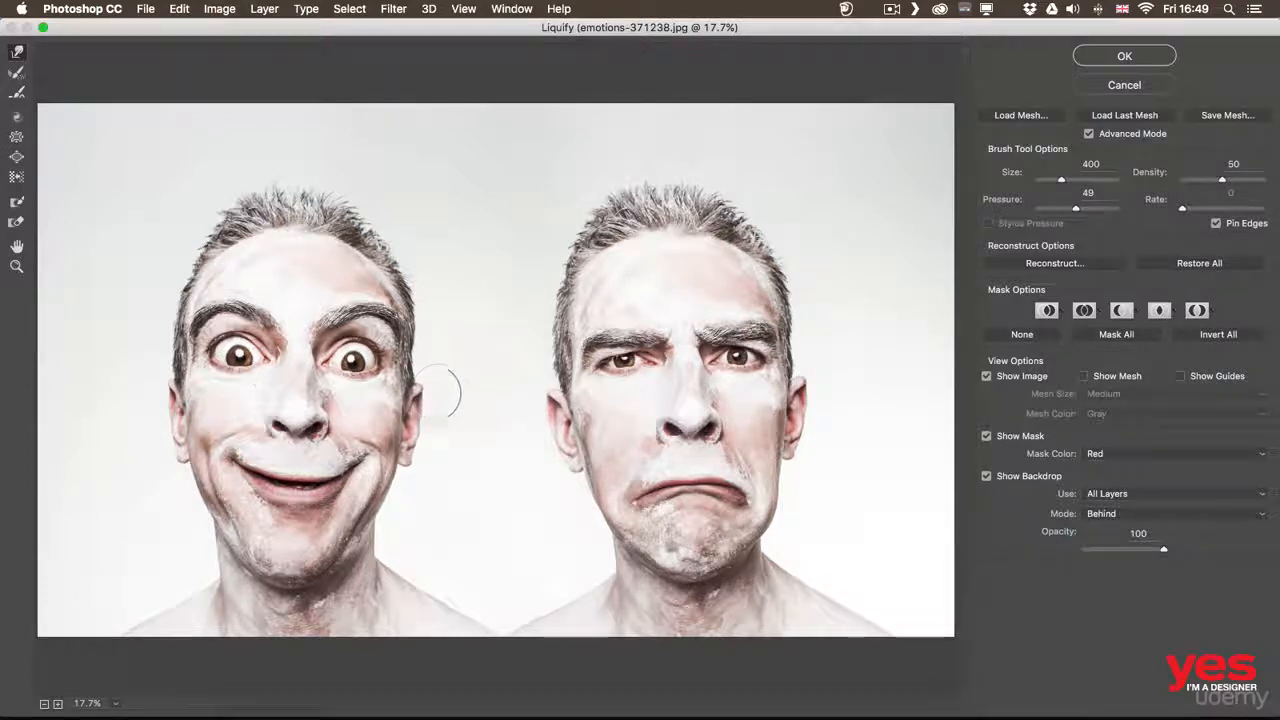
# Step: Push the lips and corners of the smiling mouth upward with Forward Warp at brush size 700
pyautogui.press(']')
pyautogui.press(']')
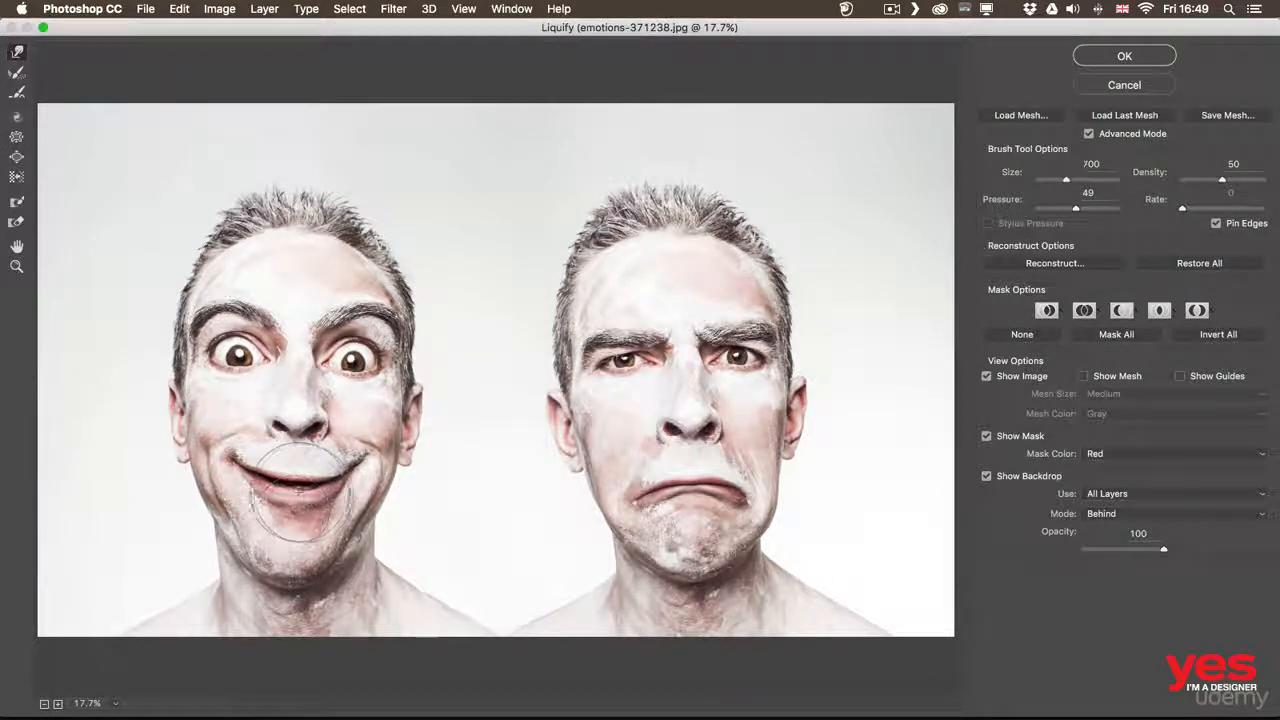
pyautogui.moveTo(290, 502)
pyautogui.mouseDown()
pyautogui.moveTo(332, 468)
pyautogui.moveTo(252, 483)
pyautogui.moveTo(365, 470)
pyautogui.moveTo(320, 470)
pyautogui.moveTo(260, 495)
pyautogui.moveTo(348, 446)
pyautogui.mouseUp()
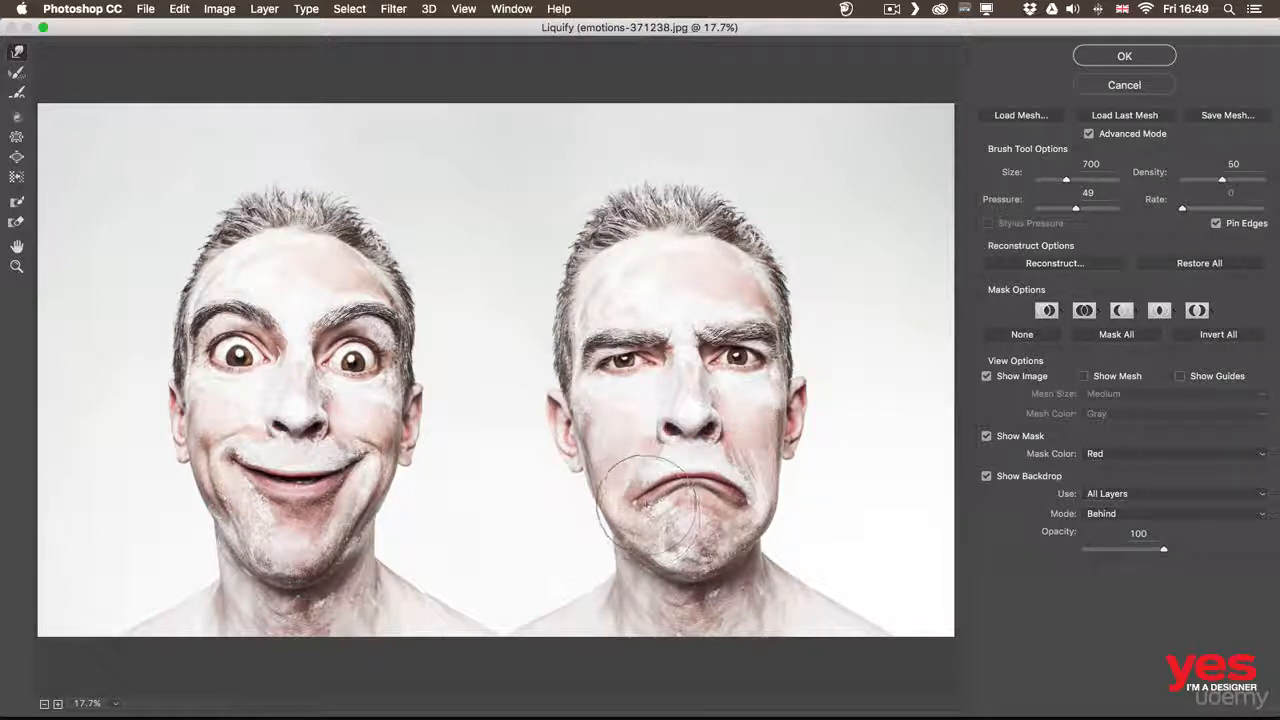
# Step: Refine the downturned corners of the frowning face's mouth with Forward Warp at brush size 400
pyautogui.press('[')
pyautogui.press('[')
pyautogui.press('[')
pyautogui.press('[')
pyautogui.press('[')
pyautogui.press(']')
pyautogui.press(']')
pyautogui.press(']')
pyautogui.press(']')
pyautogui.press(']')
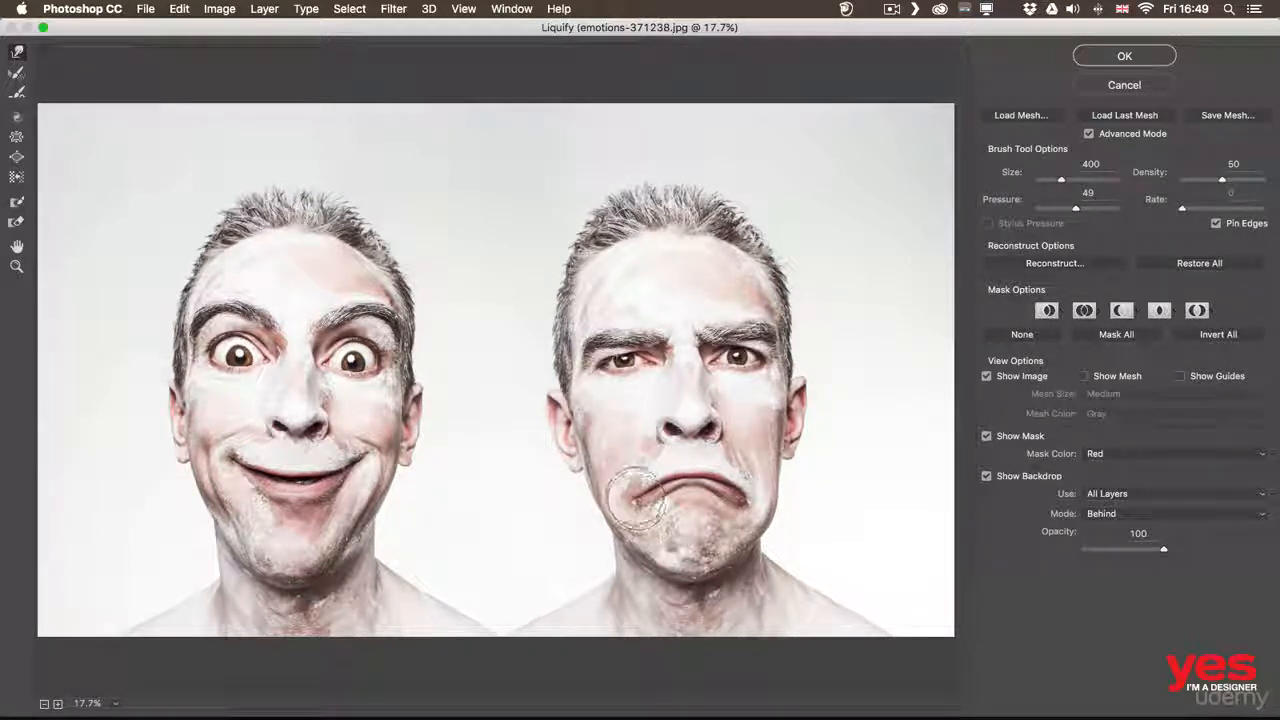
# Step: Push the inner ends of the frowning face's eyebrows downward with Forward Warp at brush size 700
pyautogui.press(']')
pyautogui.press(']')
pyautogui.press(']')
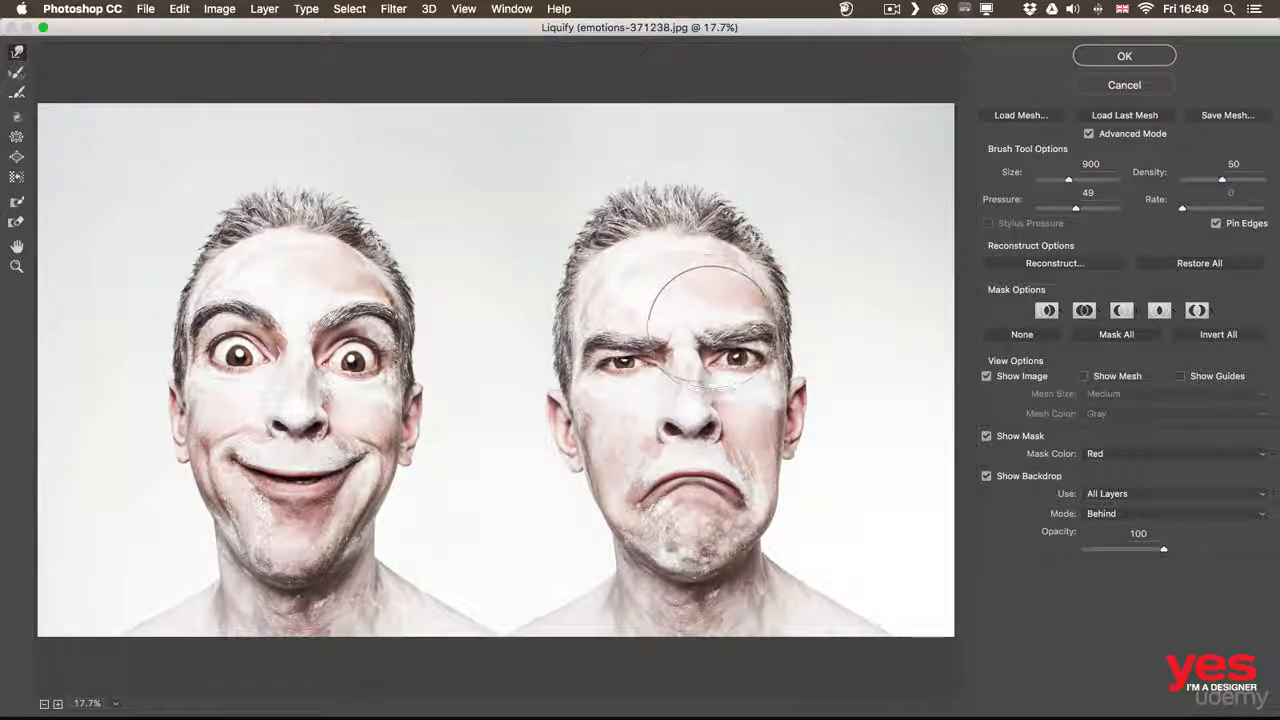
pyautogui.press('[')
pyautogui.press('[')
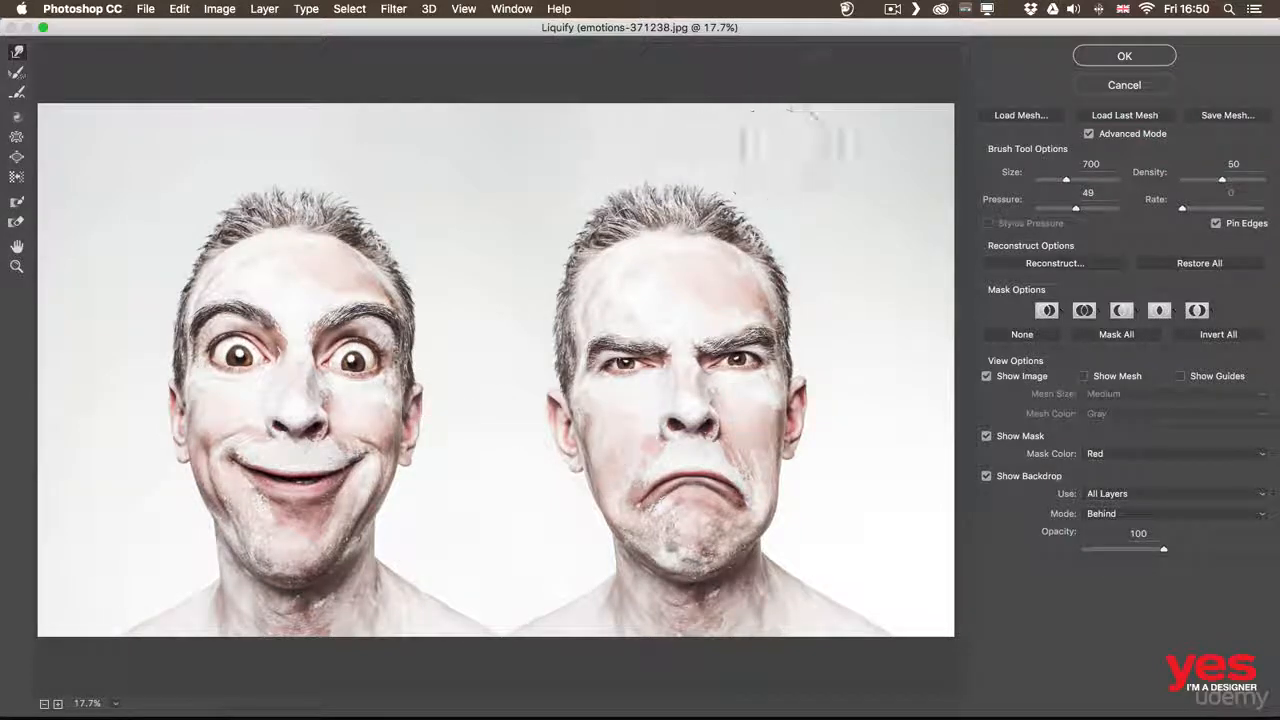
# Step: Apply the Liquify changes to Layer 0, and toggle its smart filters off and on to compare both faces with the original
pyautogui.click(1118, 58)
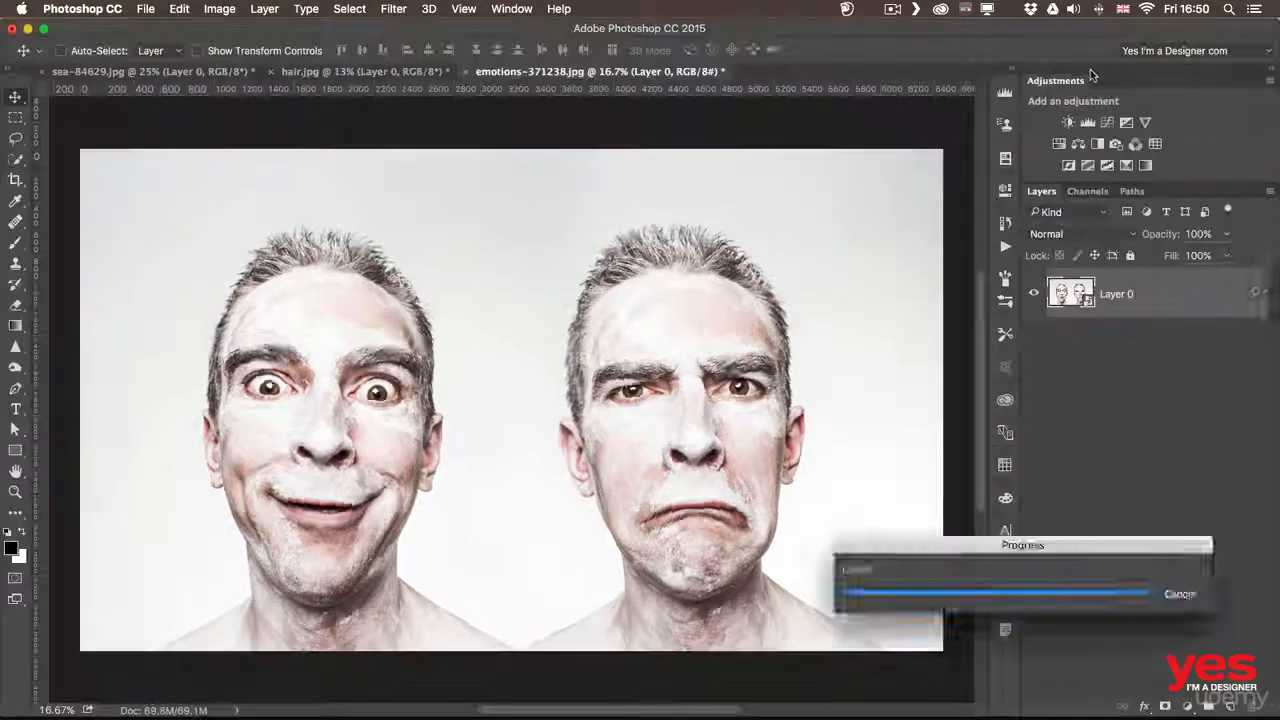
pyautogui.click(1064, 335)
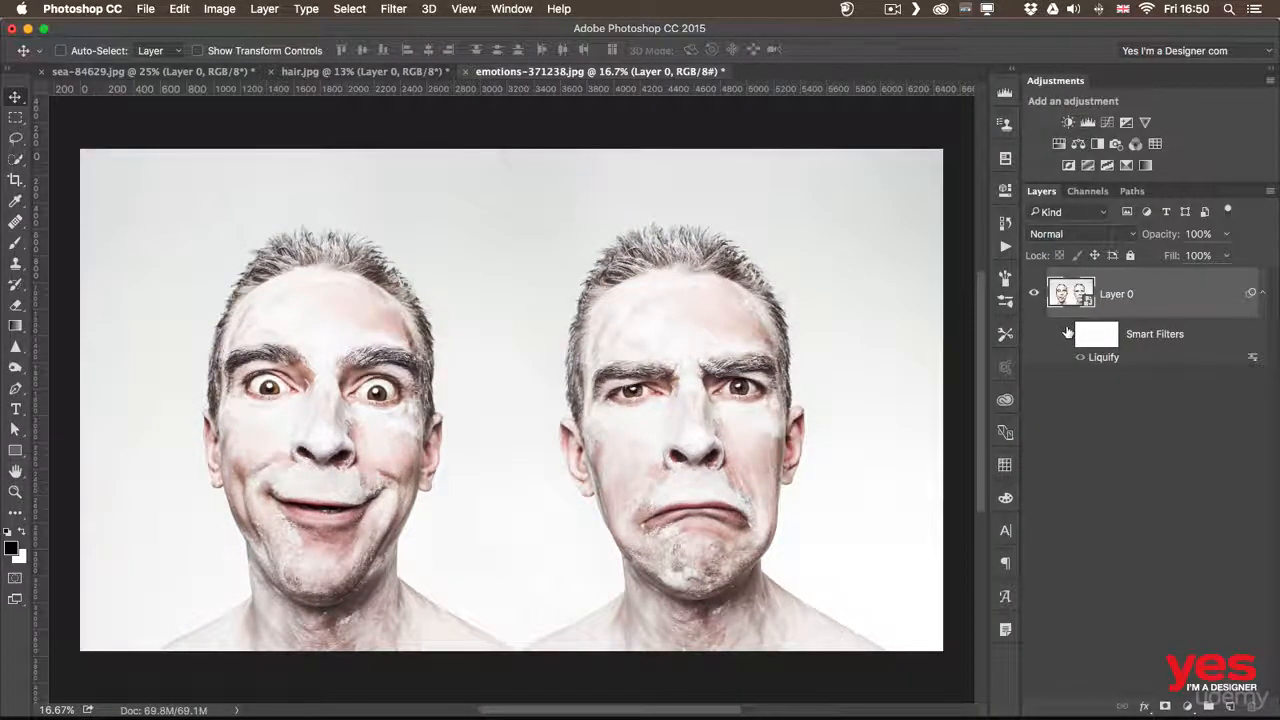
pyautogui.click(1065, 335)
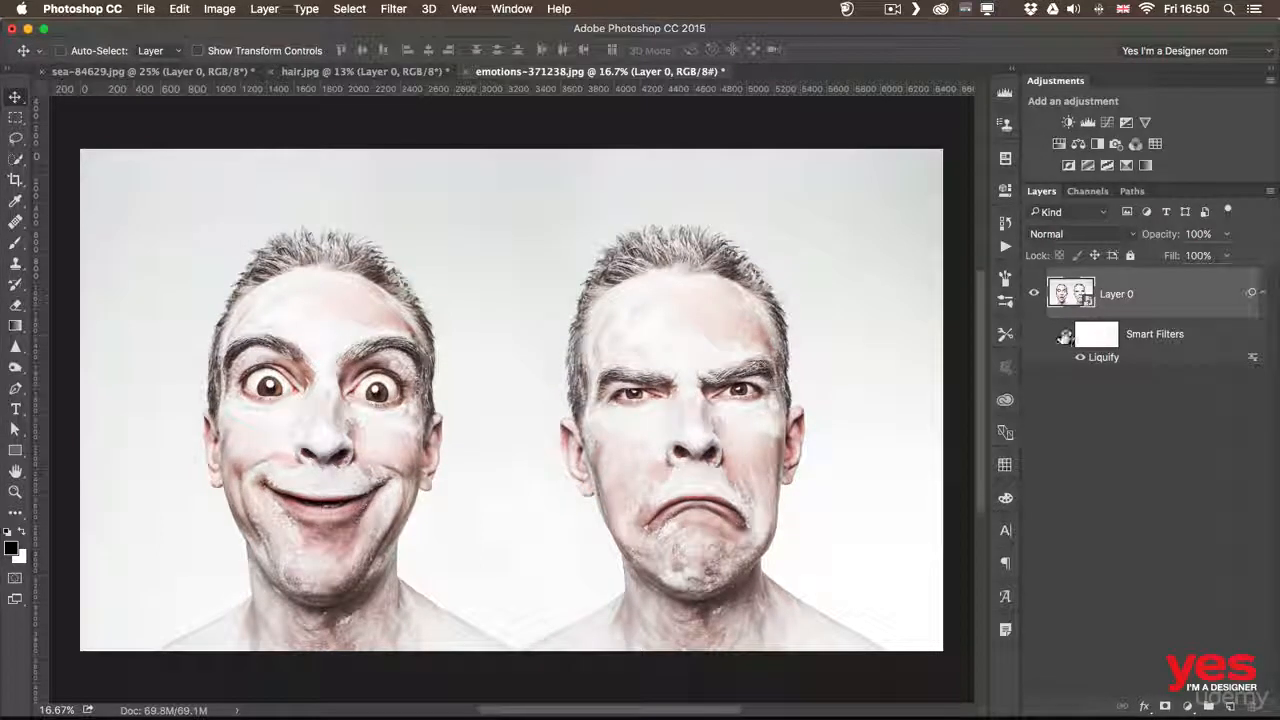